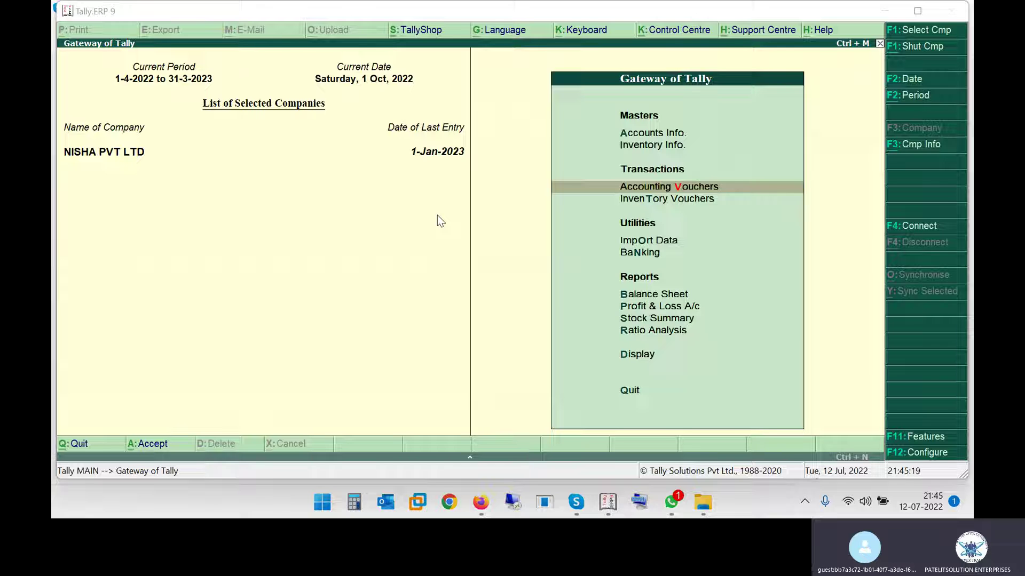
Step: Open accounting voucher entry, maximize the Tally window and start a new Receipt voucher
{"action": "left_click", "coordinate": [505, 203]}
{"action": "key", "text": "Return"}
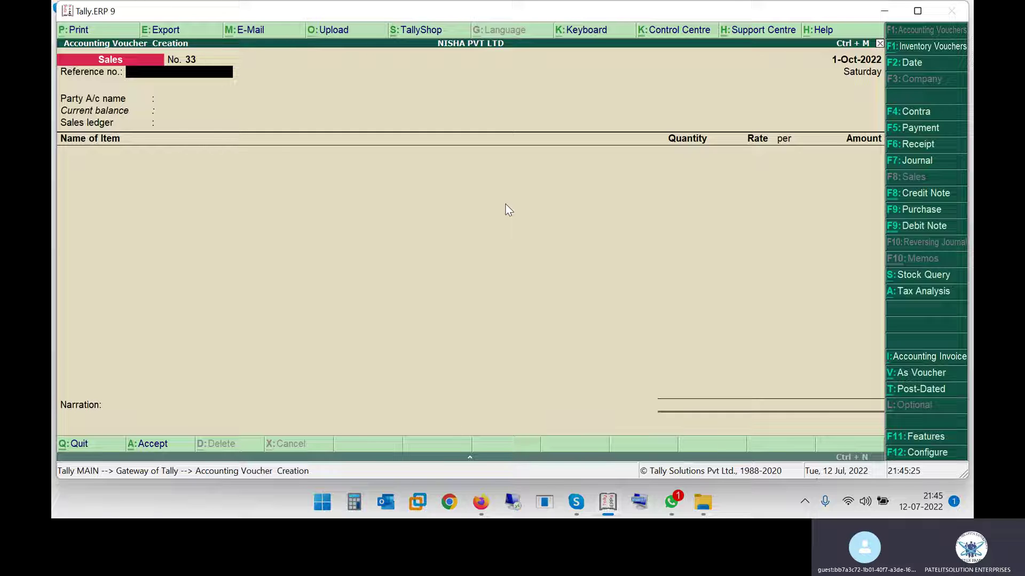
{"action": "double_click", "coordinate": [294, 11]}
{"action": "key", "text": "F6"}
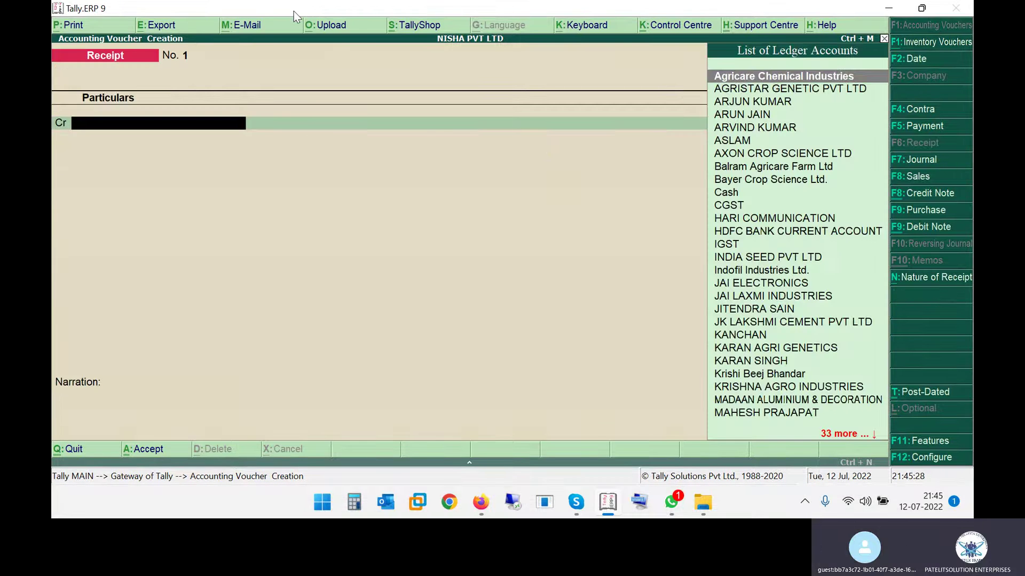
Step: Switch to File Explorer and open the RECEIPT-PRACTICE-NOTES PDF from the D: drive's Training\3. Tally\Invoices\3 RECEIPT folder
{"action": "key", "text": "alt+Tab"}
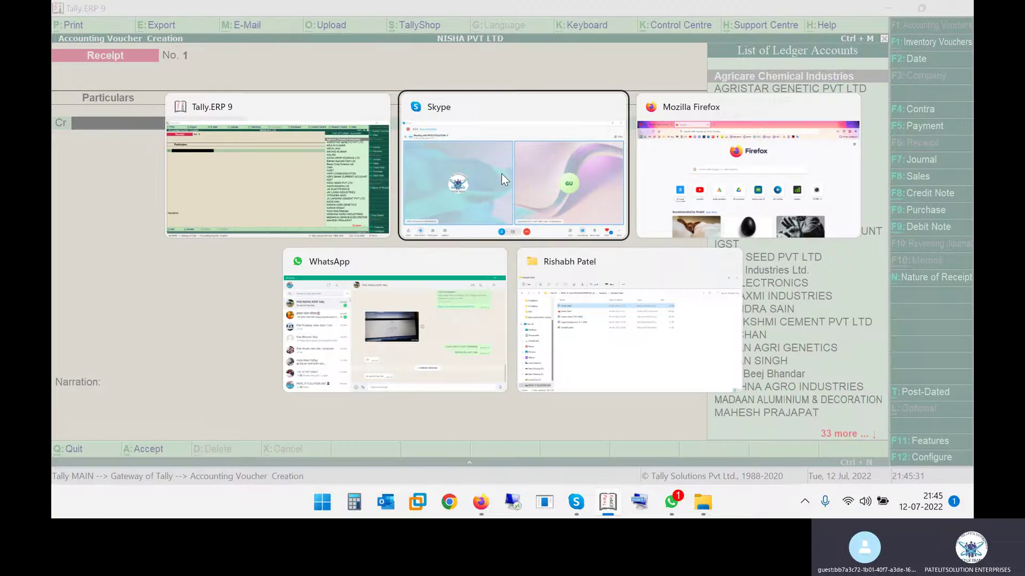
{"action": "key", "text": "alt+Tab"}
{"action": "key", "text": "alt+Tab"}
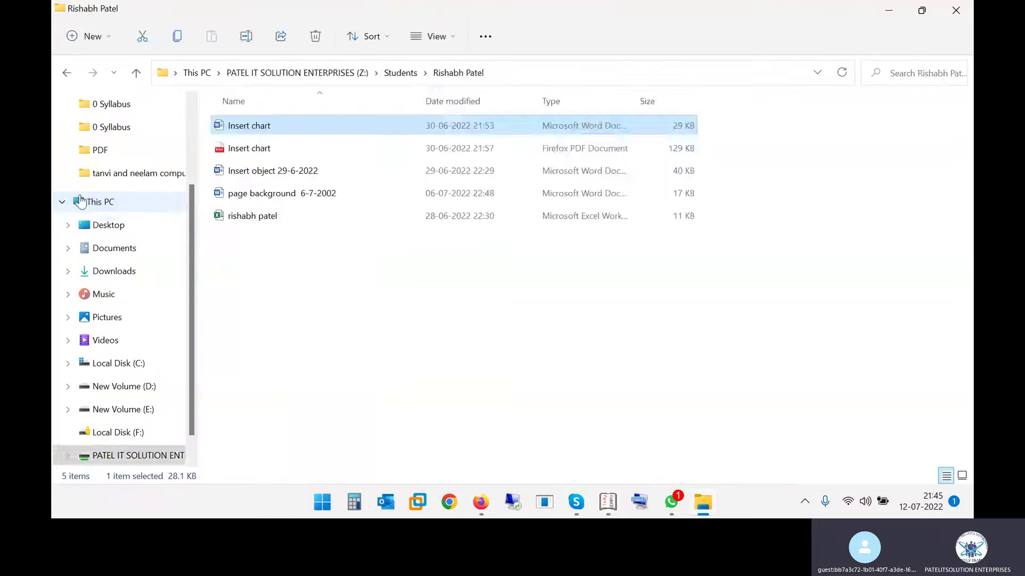
{"action": "left_click", "coordinate": [80, 202]}
{"action": "double_click", "coordinate": [432, 226]}
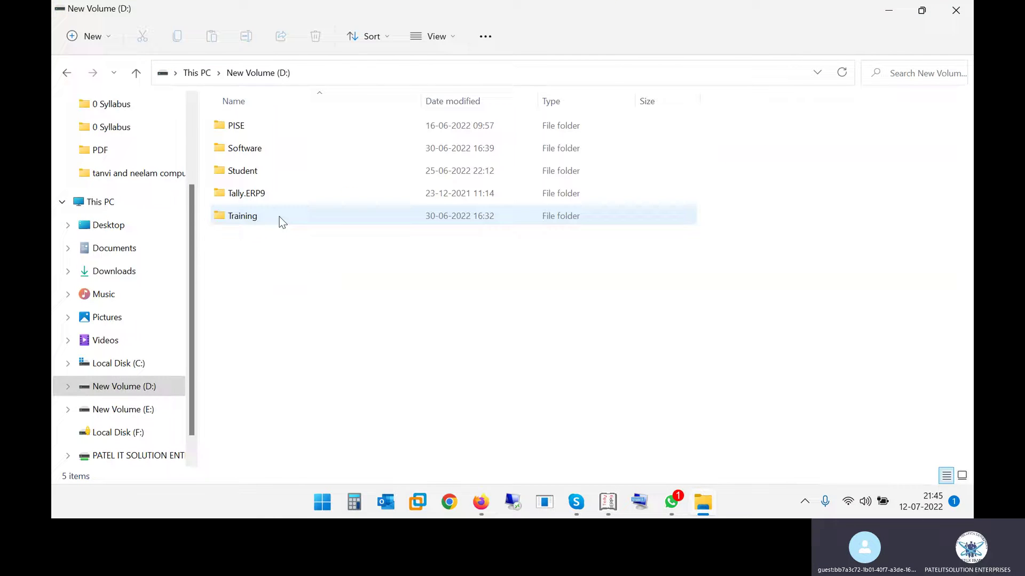
{"action": "double_click", "coordinate": [264, 216]}
{"action": "double_click", "coordinate": [239, 167]}
{"action": "double_click", "coordinate": [311, 153]}
{"action": "double_click", "coordinate": [272, 167]}
{"action": "double_click", "coordinate": [267, 151]}
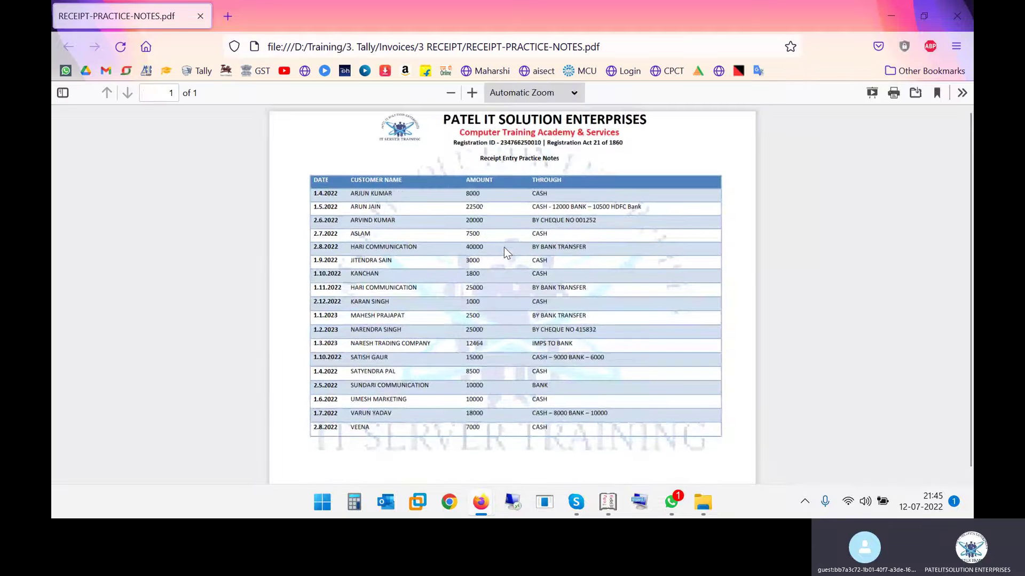
{"action": "scroll", "coordinate": [504, 248], "scroll_direction": "up", "scroll_amount": 2}
{"action": "scroll", "coordinate": [430, 244], "scroll_direction": "up", "scroll_amount": 2}
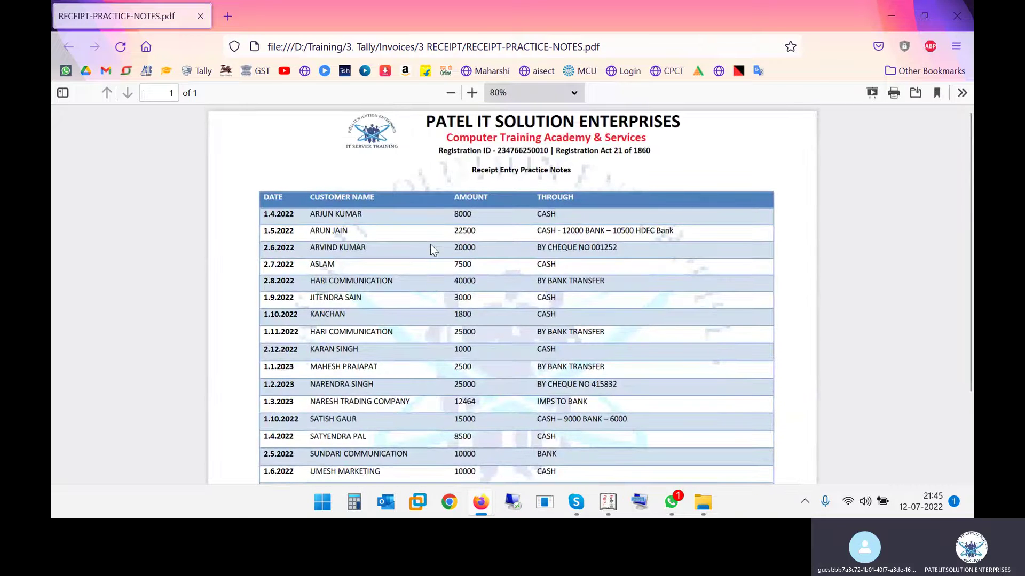
{"action": "scroll", "coordinate": [431, 244], "scroll_direction": "up", "scroll_amount": 5}
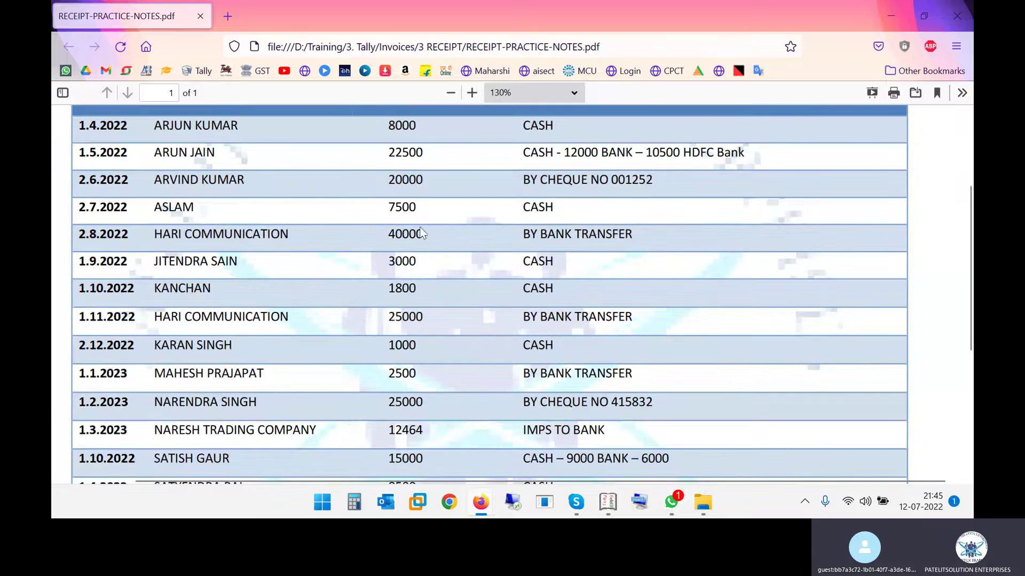
{"action": "scroll", "coordinate": [422, 233], "scroll_direction": "up", "scroll_amount": 2}
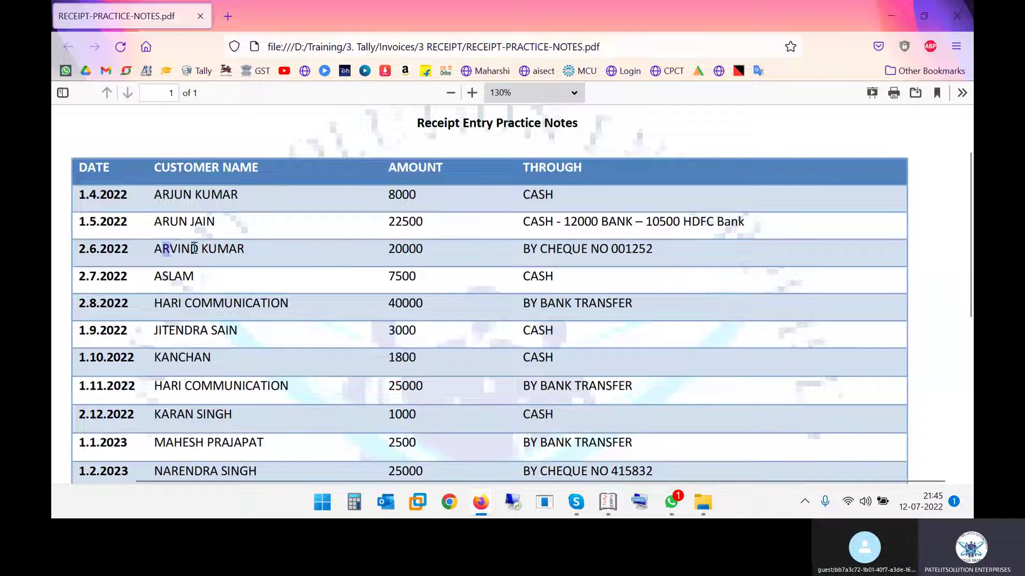
Step: Take the date of the 2.6.2022 entry in the notes and set the Tally receipt's voucher date to 02-06
{"action": "left_click_drag", "start_coordinate": [194, 248], "coordinate": [245, 250]}
{"action": "left_click_drag", "start_coordinate": [89, 252], "coordinate": [132, 250]}
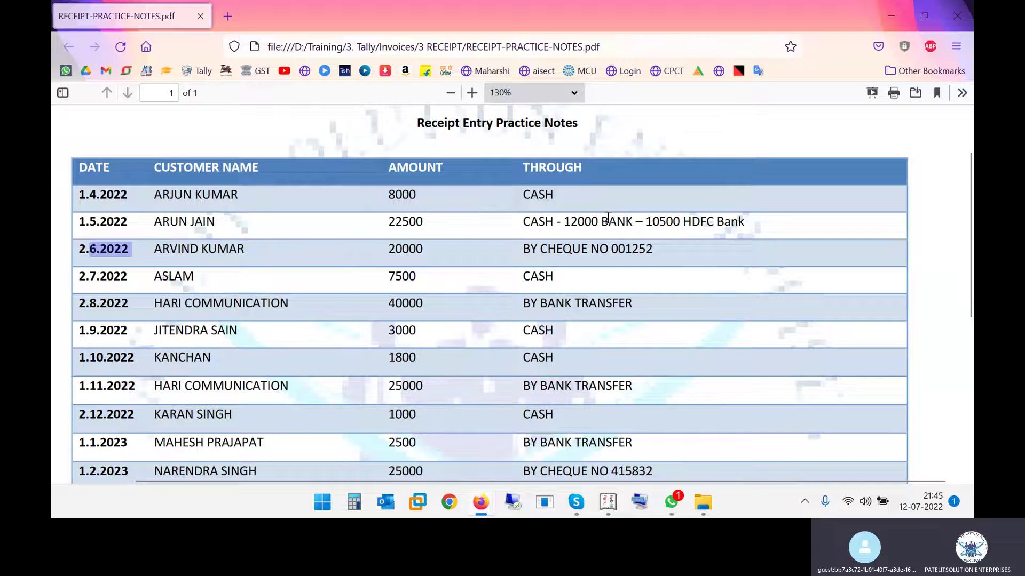
{"action": "key", "text": "alt+Tab"}
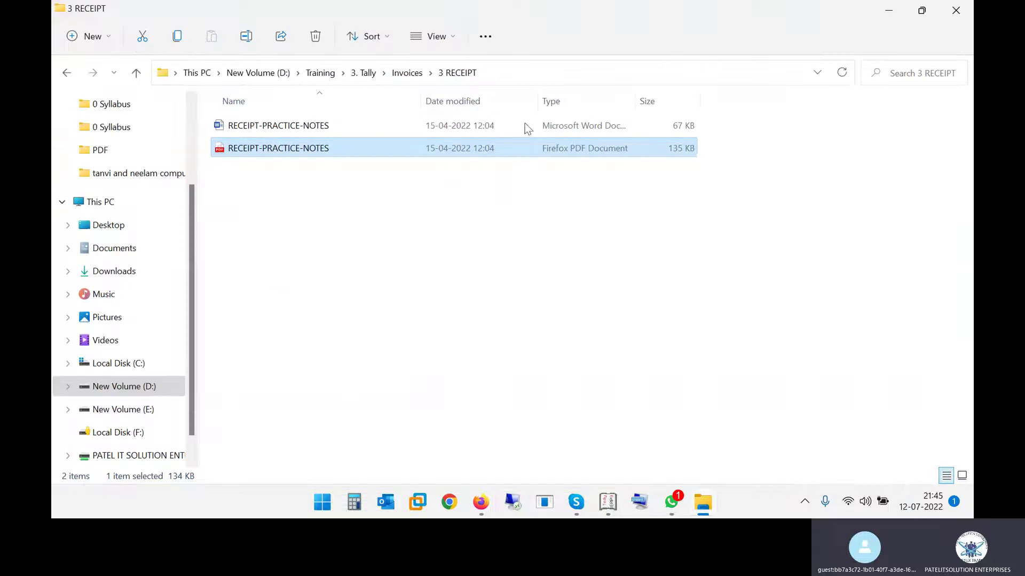
{"action": "key", "text": "alt+Tab"}
{"action": "key", "text": "alt+Tab"}
{"action": "key", "text": "alt+Tab"}
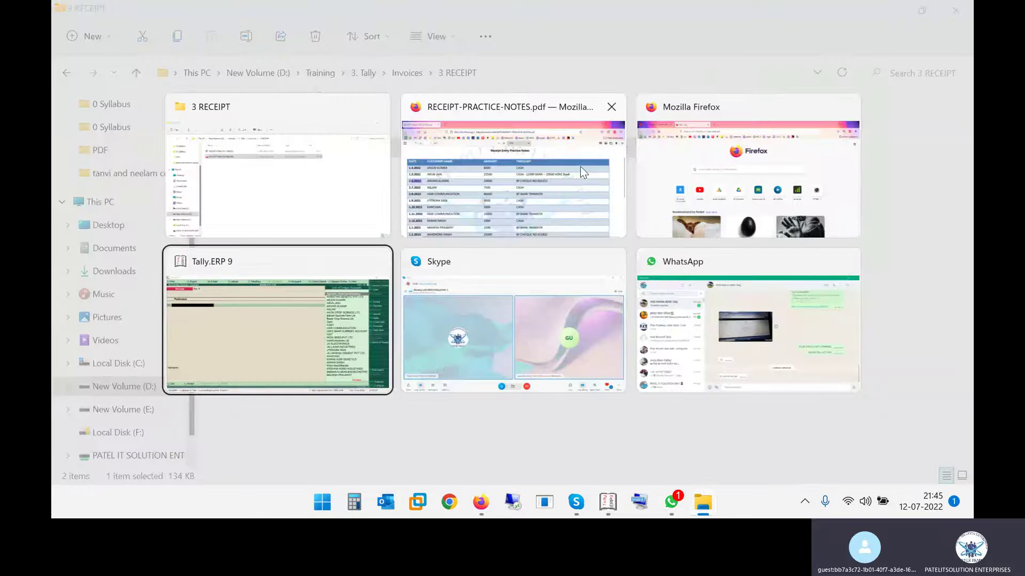
{"action": "key", "text": "F2"}
{"action": "type", "text": "02-06"}
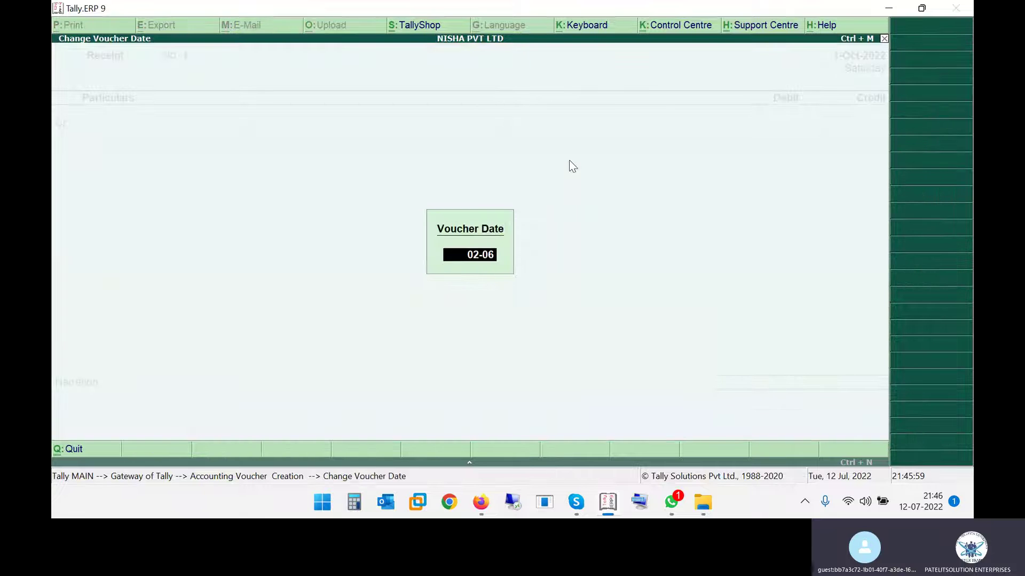
{"action": "key", "text": "Return"}
Step: Close the 3 RECEIPT folder window and choose the customer of the 2.6.2022 entry as the receipt's credit ledger in Tally
{"action": "key", "text": "alt+Tab"}
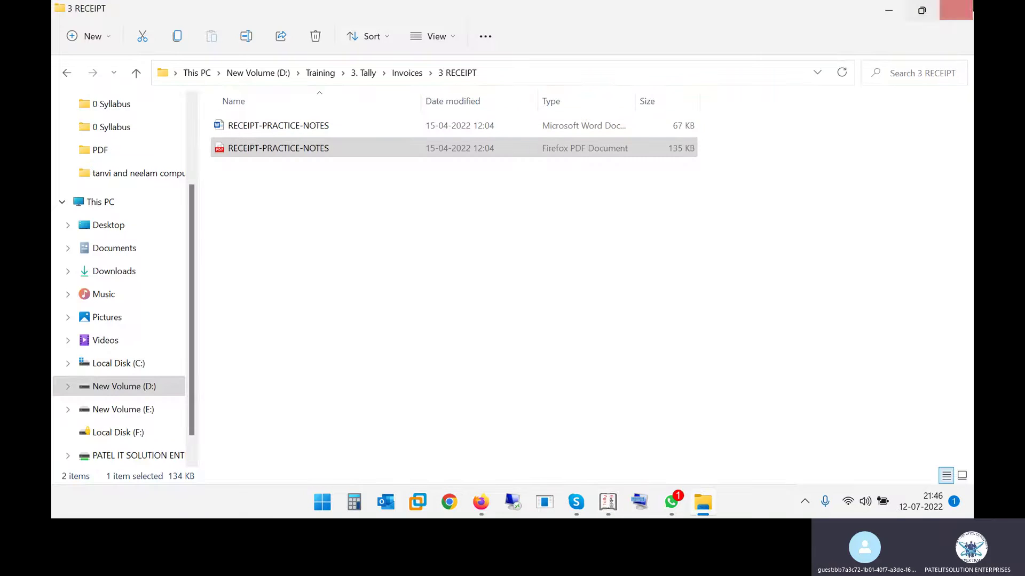
{"action": "left_click", "coordinate": [956, 10]}
{"action": "left_click_drag", "start_coordinate": [154, 249], "coordinate": [249, 251]}
{"action": "key", "text": "alt+Tab"}
{"action": "type", "text": "ARV"}
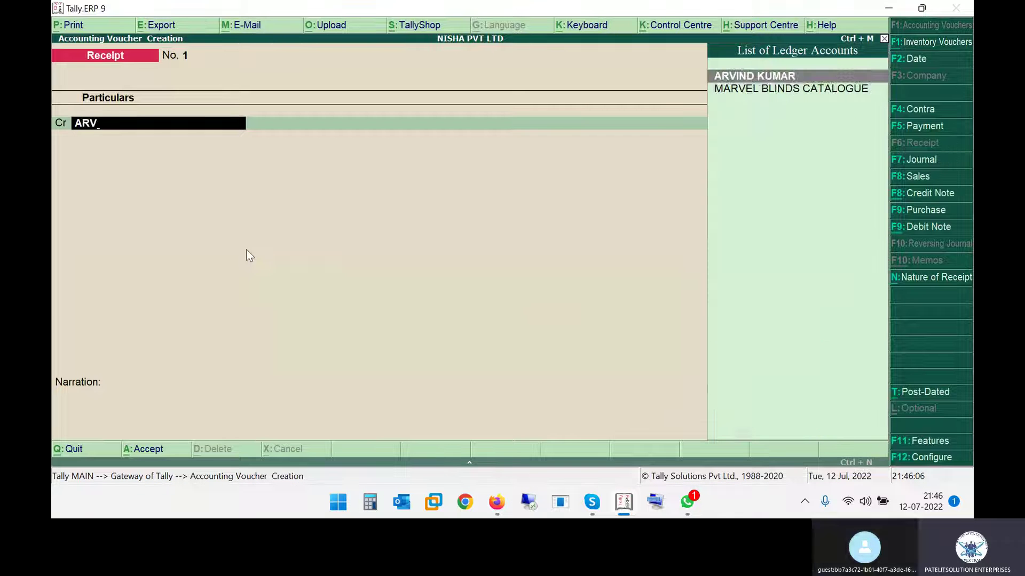
{"action": "key", "text": "Return"}
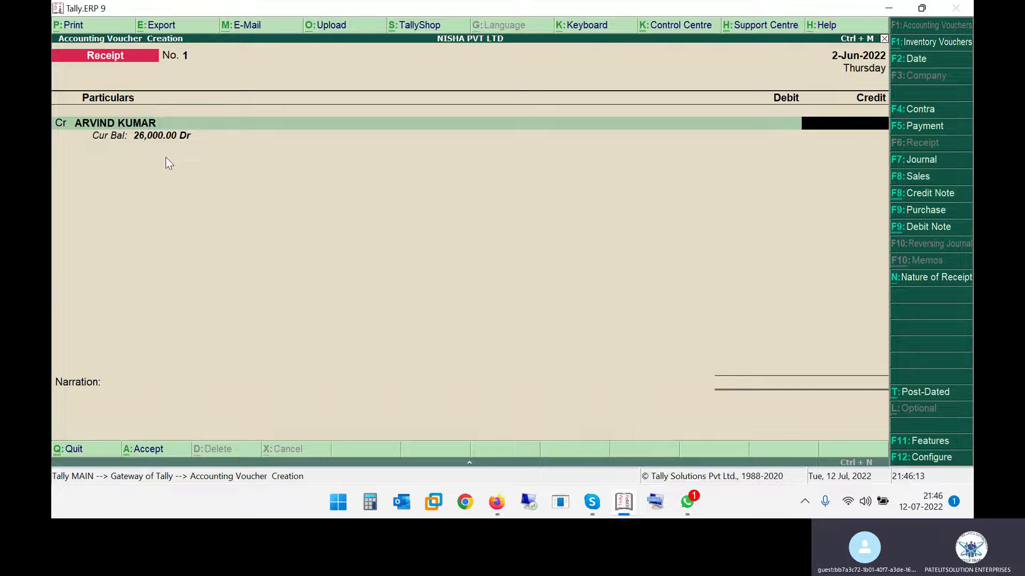
Step: Take the amount from the 2.6.2022 entry in the notes and enter 20000 as the customer's credit amount
{"action": "key", "text": "alt+Tab"}
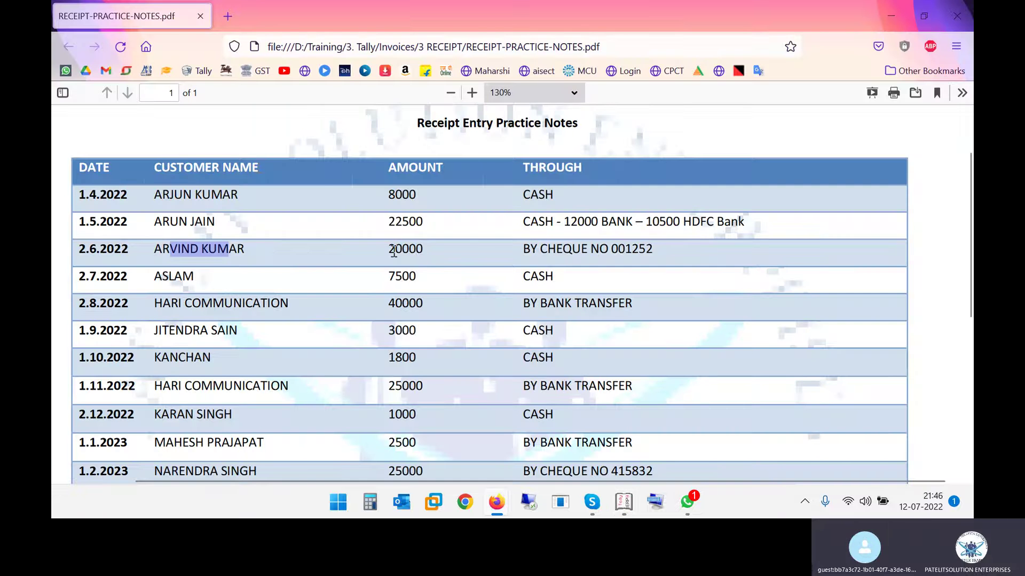
{"action": "left_click_drag", "start_coordinate": [395, 249], "coordinate": [451, 256]}
{"action": "key", "text": "alt+Tab"}
{"action": "type", "text": "20000"}
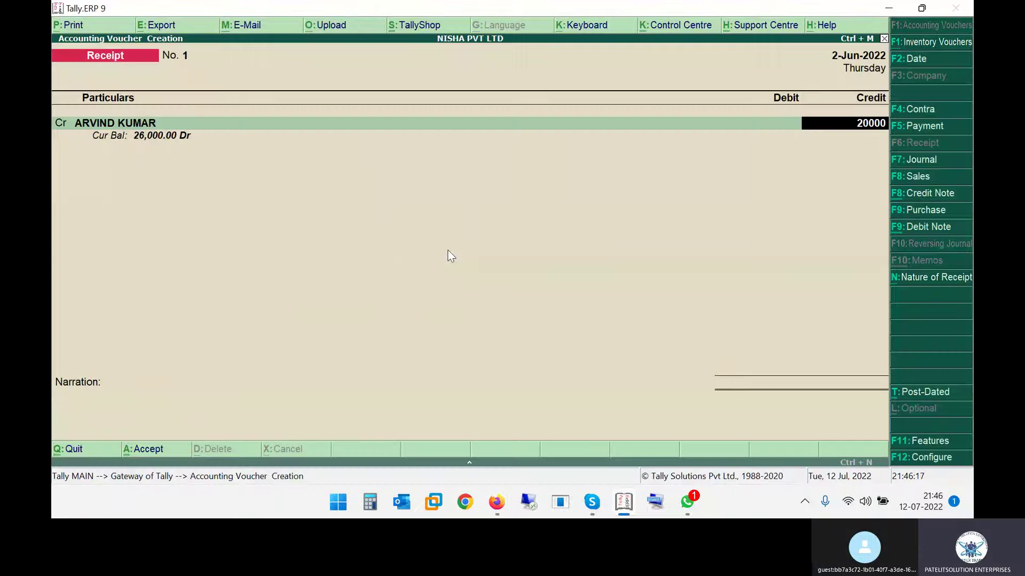
{"action": "key", "text": "Return"}
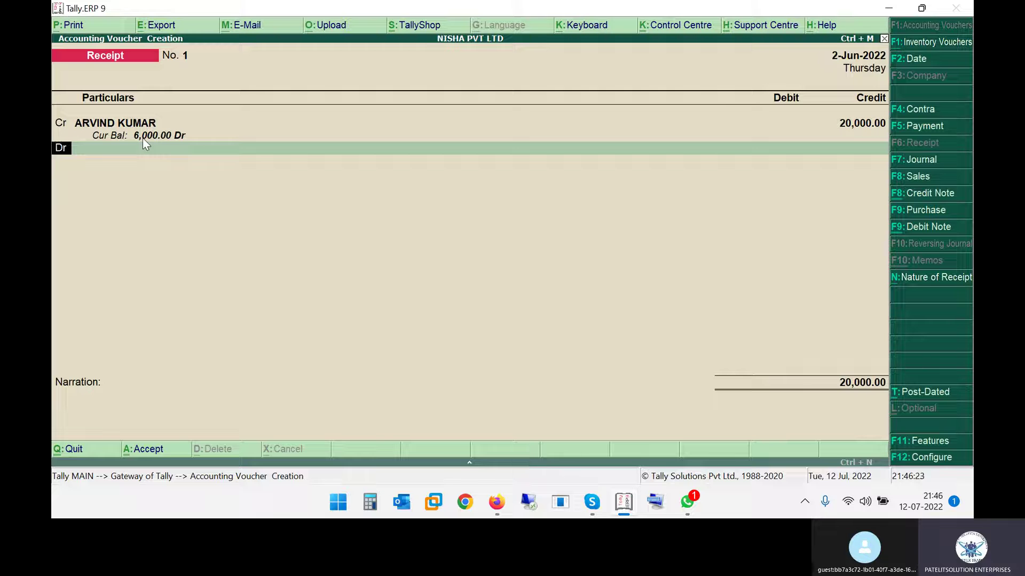
Step: Check the entry's payment mode in the notes and debit HDFC BANK CURRENT ACCOUNT with 20,000.00 in the receipt
{"action": "key", "text": "Return"}
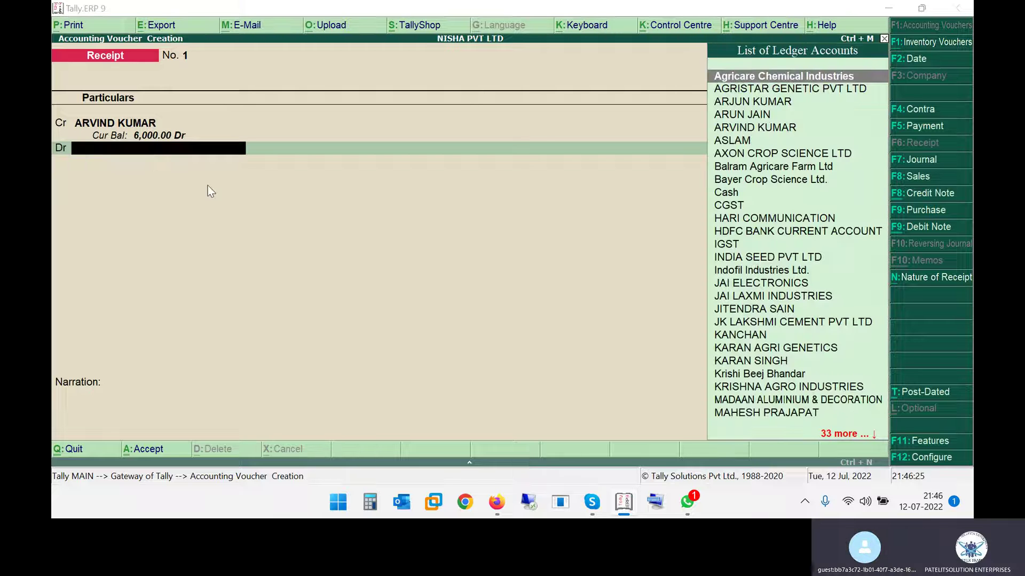
{"action": "key", "text": "alt+Tab"}
{"action": "left_click_drag", "start_coordinate": [549, 250], "coordinate": [591, 249]}
{"action": "key", "text": "alt+Tab"}
{"action": "type", "text": "HD"}
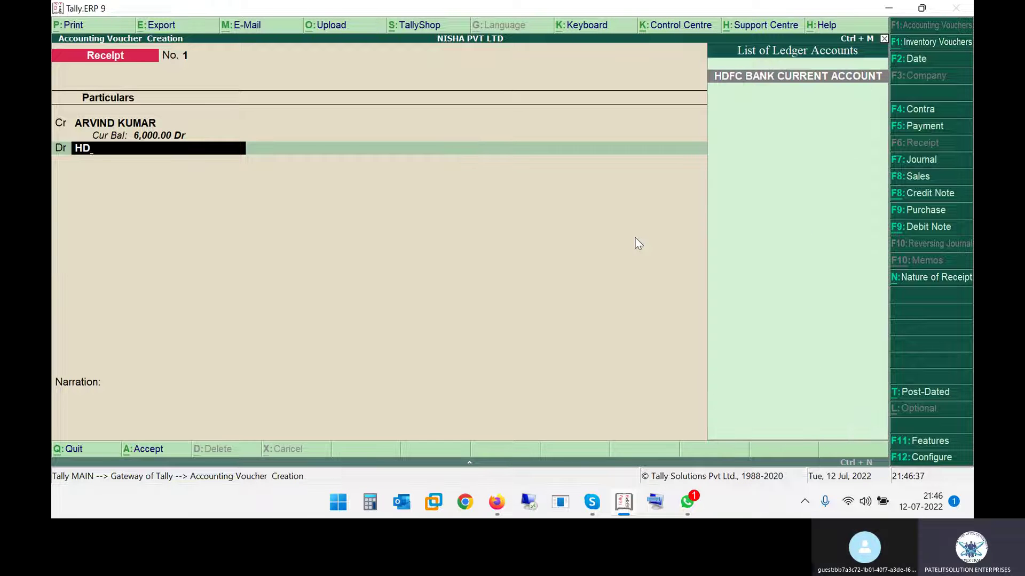
{"action": "key", "text": "Return"}
{"action": "key", "text": "Return"}
{"action": "key", "text": "Return"}
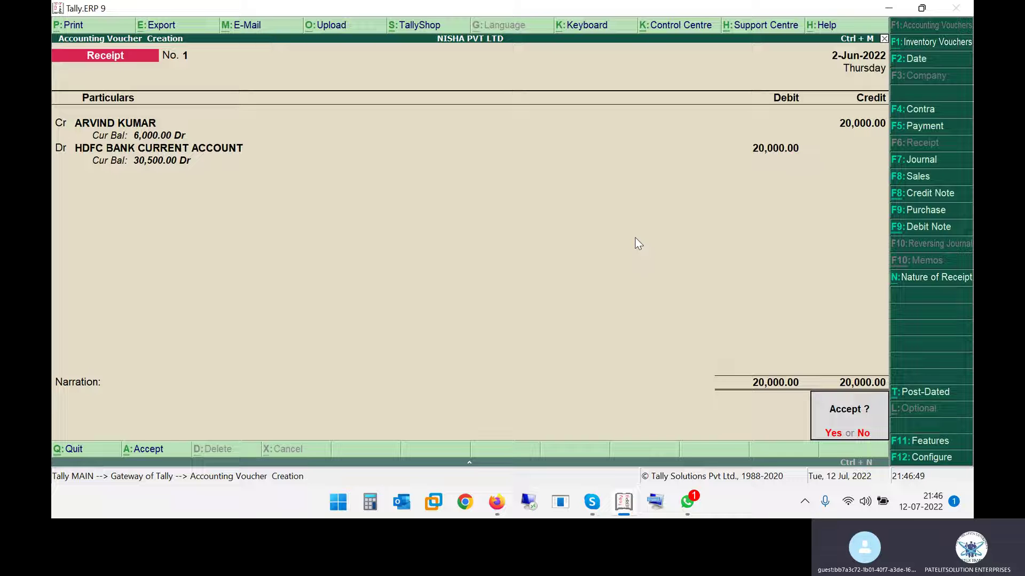
Step: Decline saving the receipt, return to its HDFC bank debit line and review the receipt configuration options
{"action": "key", "text": "n"}
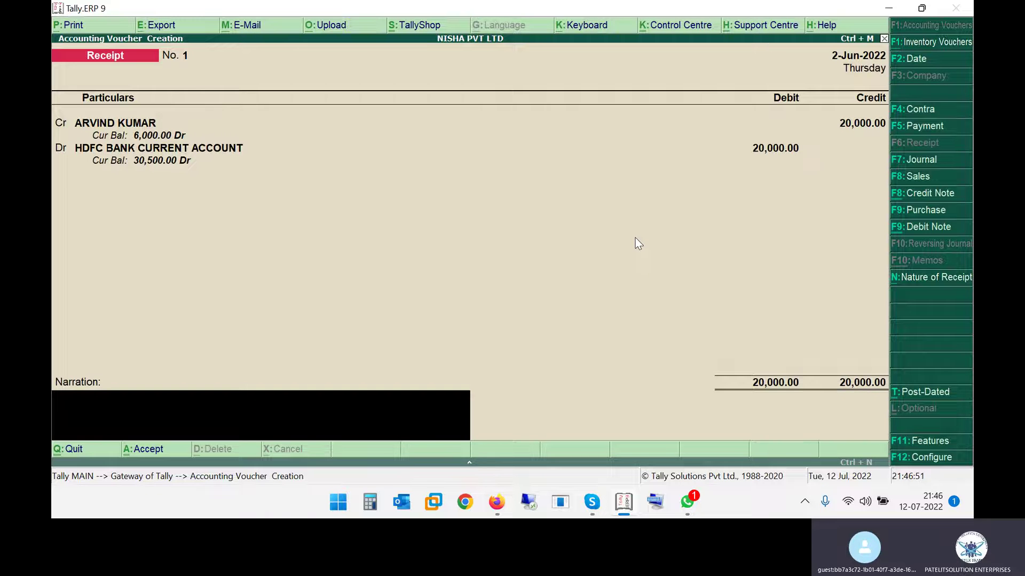
{"action": "key", "text": "BackSpace"}
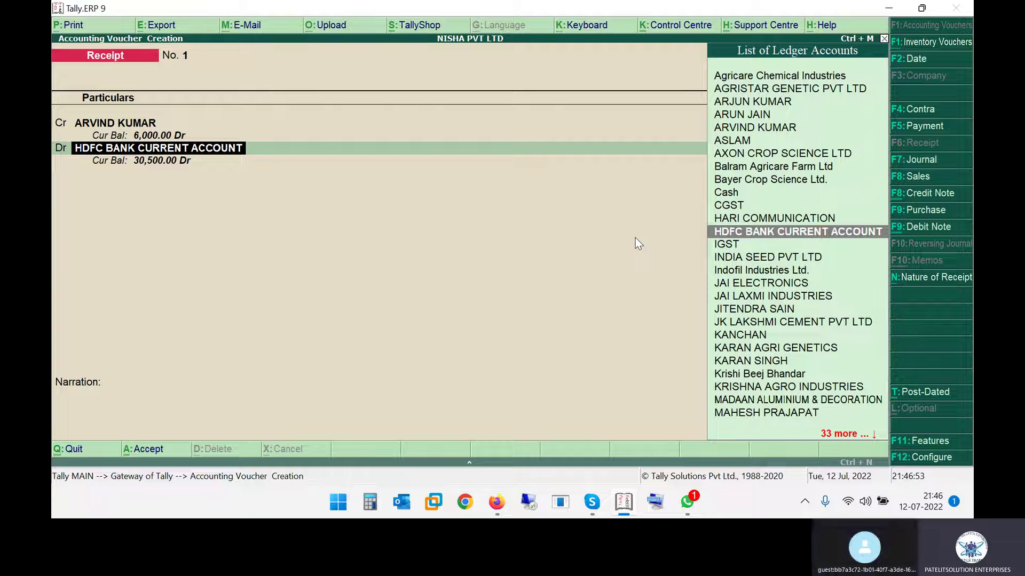
{"action": "key", "text": "F12"}
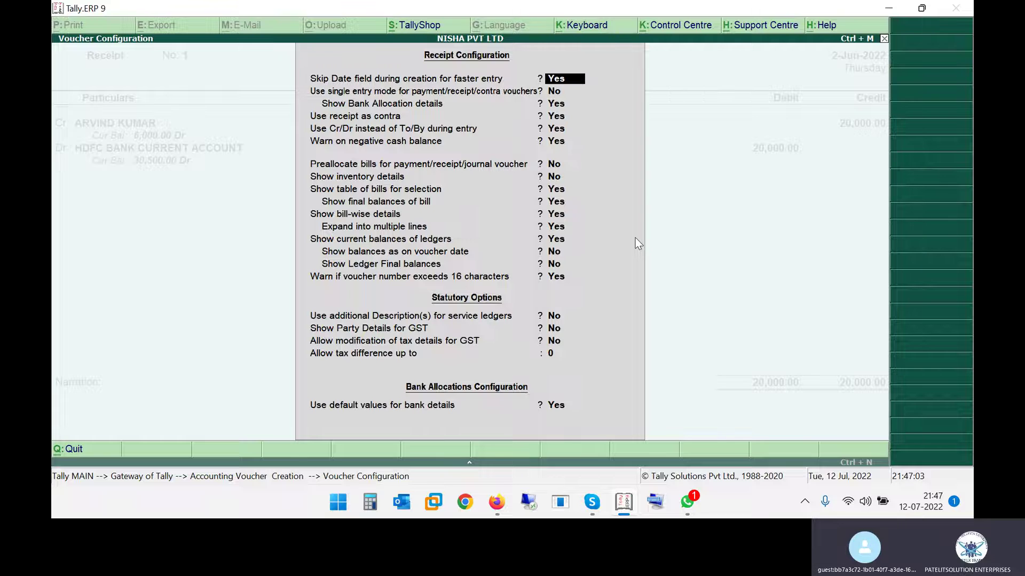
{"action": "key", "text": "ctrl+a"}
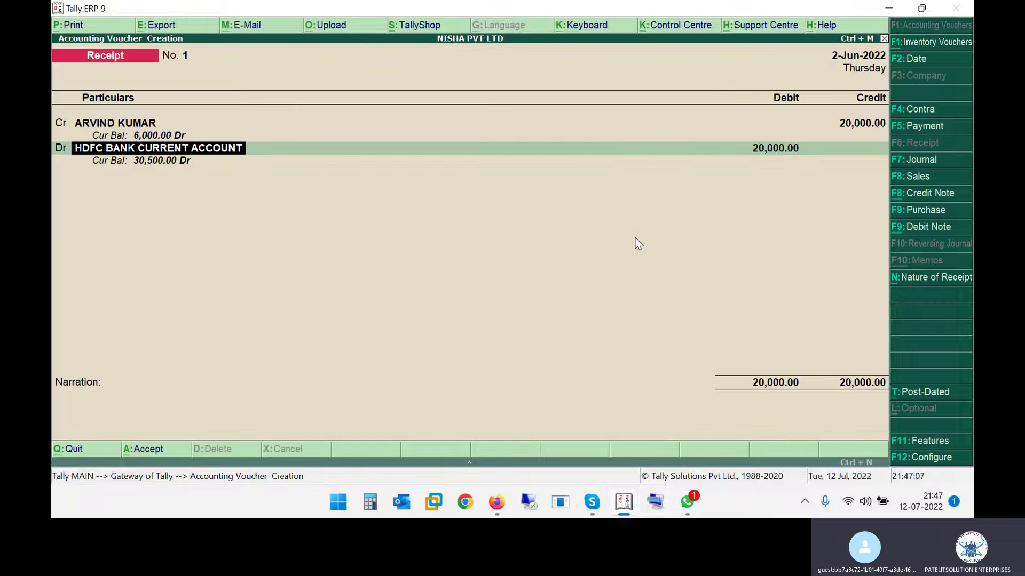
Step: Examine the company's accounting features, down to the cheque printing and other banking options
{"action": "key", "text": "F11"}
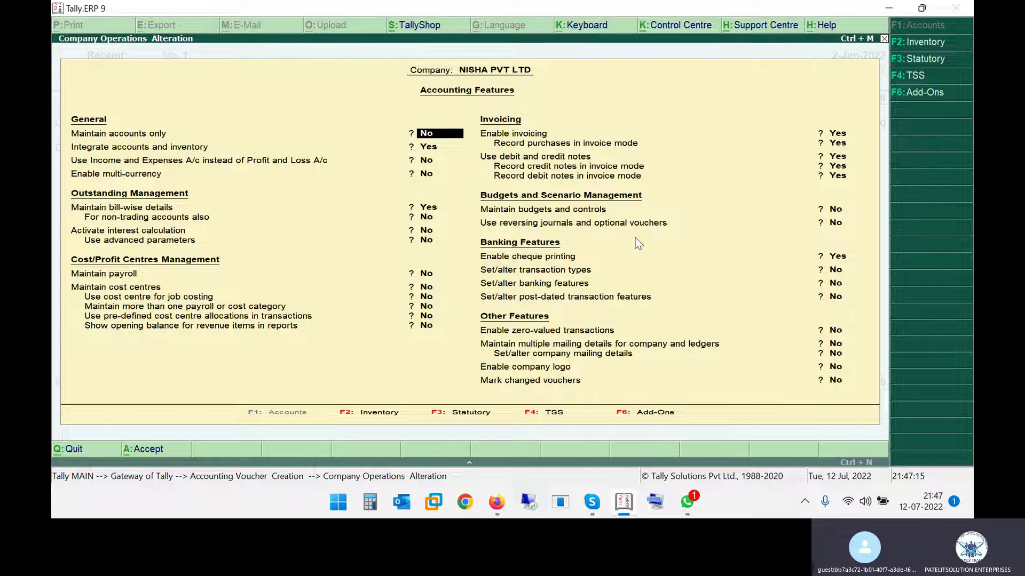
{"action": "key", "text": "Down"}
{"action": "key", "text": "Down"}
{"action": "key", "text": "Down"}
{"action": "key", "text": "Down"}
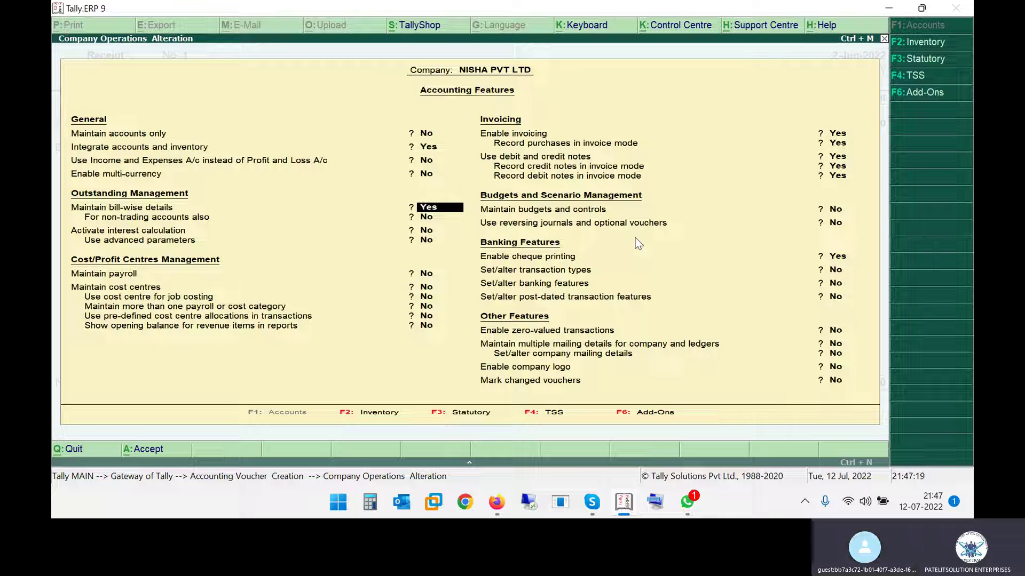
{"action": "key", "text": "Down"}
{"action": "key", "text": "Down"}
{"action": "key", "text": "Down"}
{"action": "key", "text": "Down"}
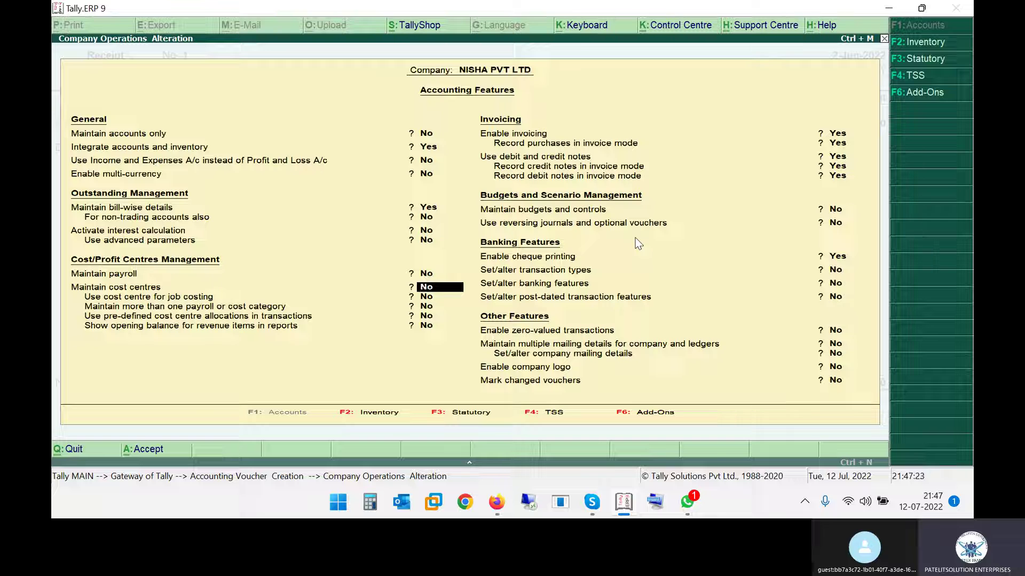
{"action": "key", "text": "Down"}
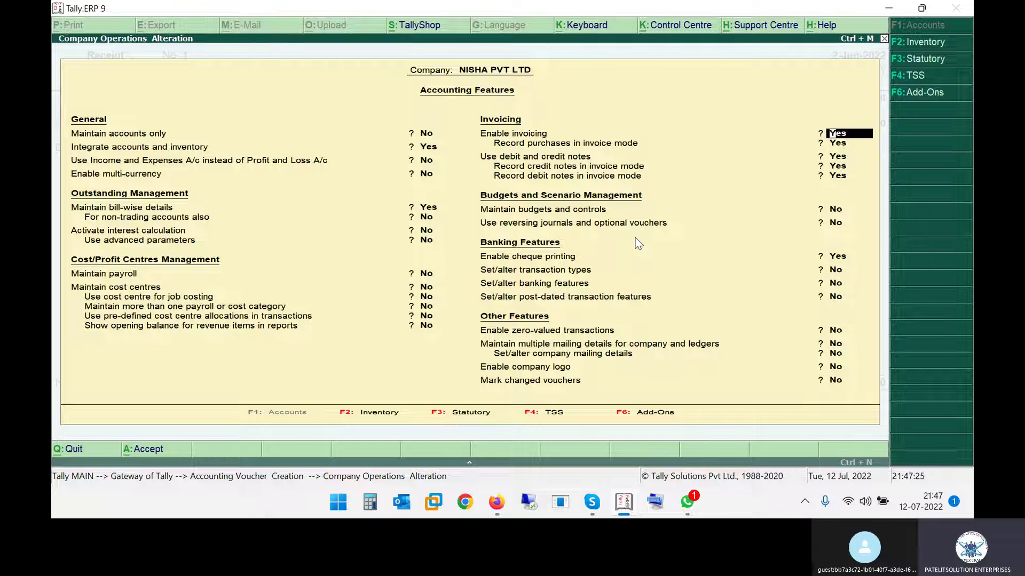
{"action": "key", "text": "Down"}
{"action": "key", "text": "Down"}
{"action": "key", "text": "Down"}
{"action": "key", "text": "Down"}
{"action": "key", "text": "Down"}
{"action": "key", "text": "Down"}
{"action": "key", "text": "Down"}
{"action": "key", "text": "Down"}
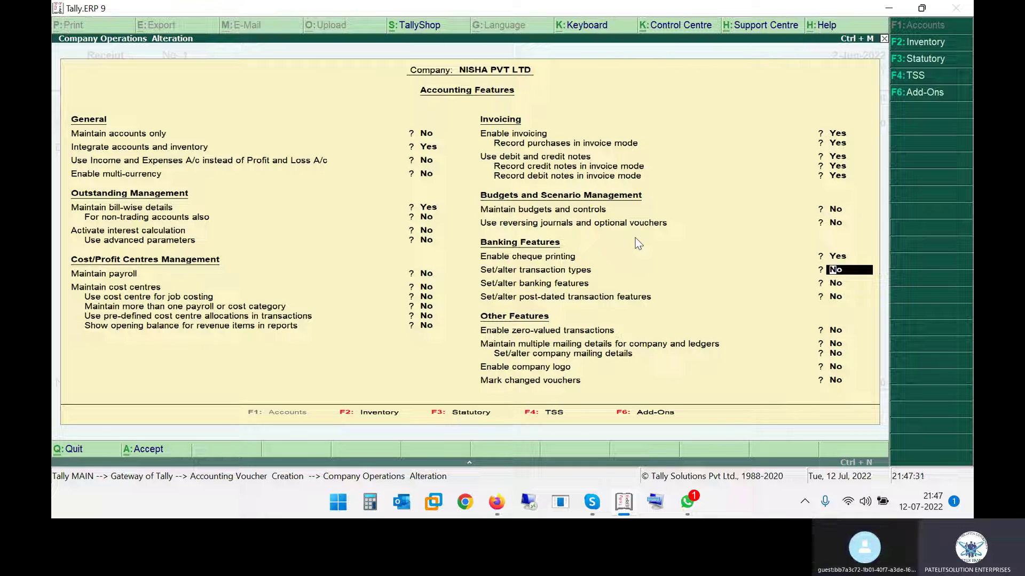
{"action": "key", "text": "Down"}
{"action": "key", "text": "Down"}
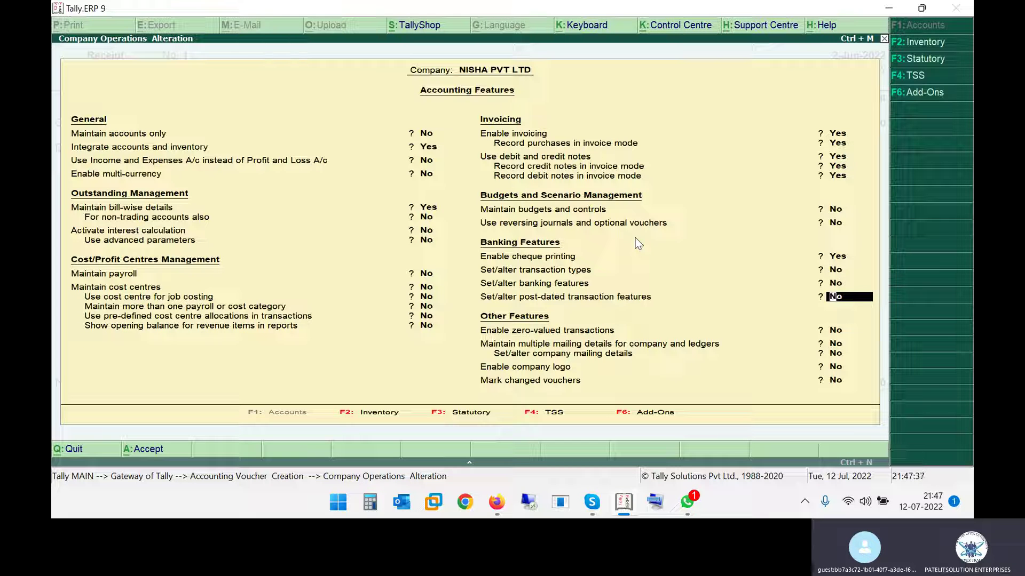
Step: Switch to Firefox and search the web for "enable cheque printing in tally"
{"action": "left_click", "coordinate": [498, 502]}
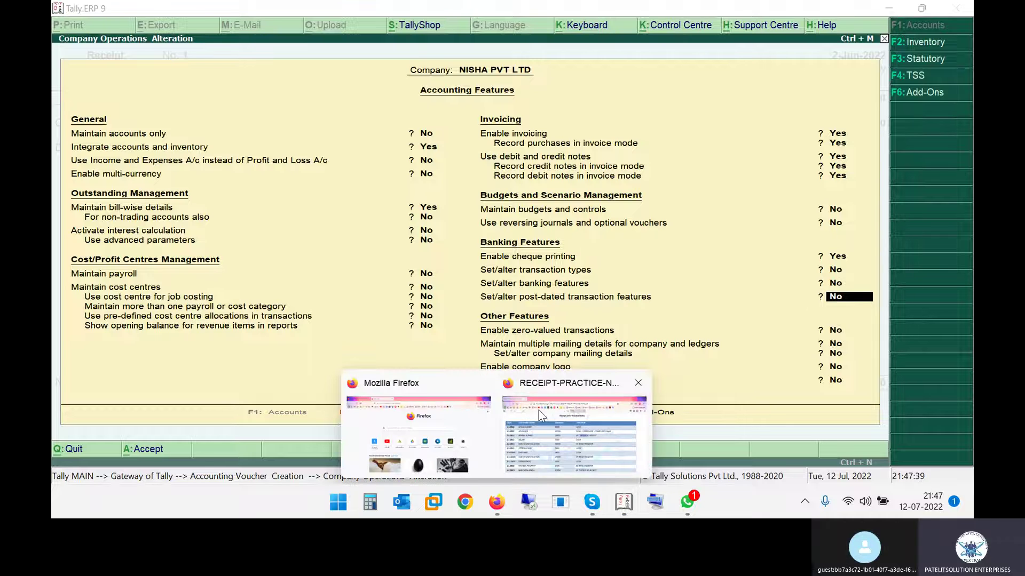
{"action": "left_click", "coordinate": [540, 424]}
{"action": "left_click", "coordinate": [228, 16]}
{"action": "type", "text": "ENABLE"}
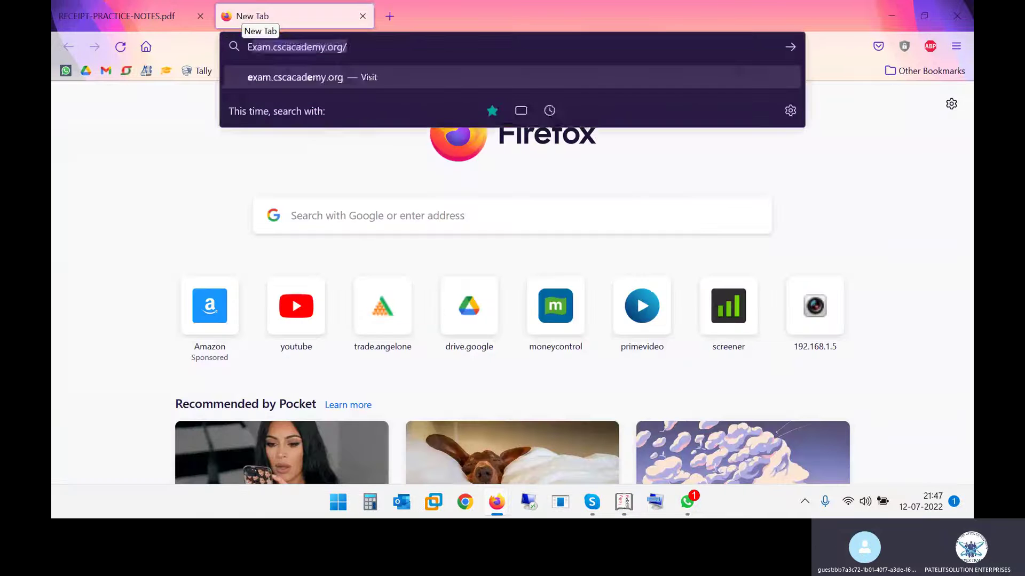
{"action": "type", "text": " CHEQ"}
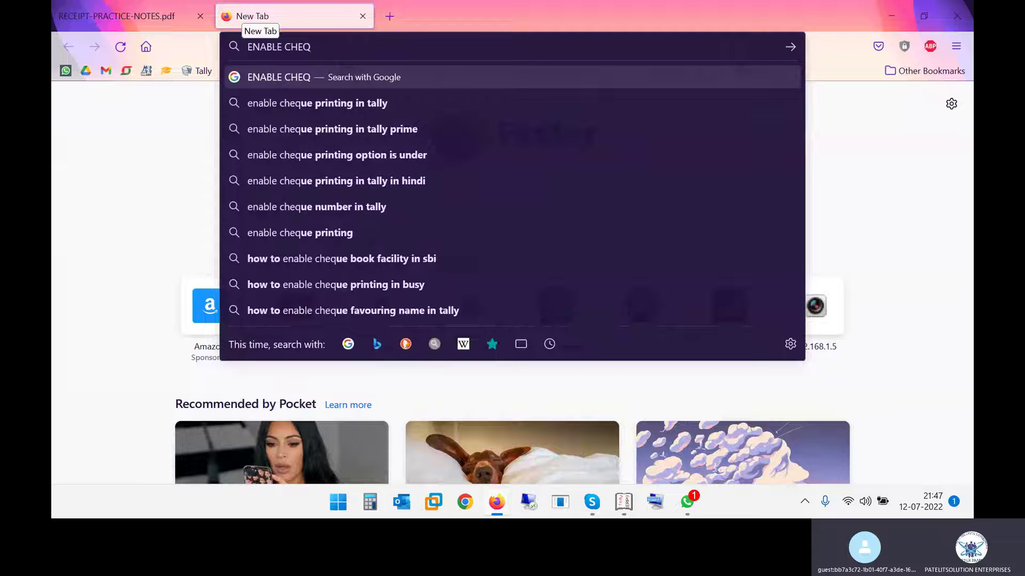
{"action": "key", "text": "Down"}
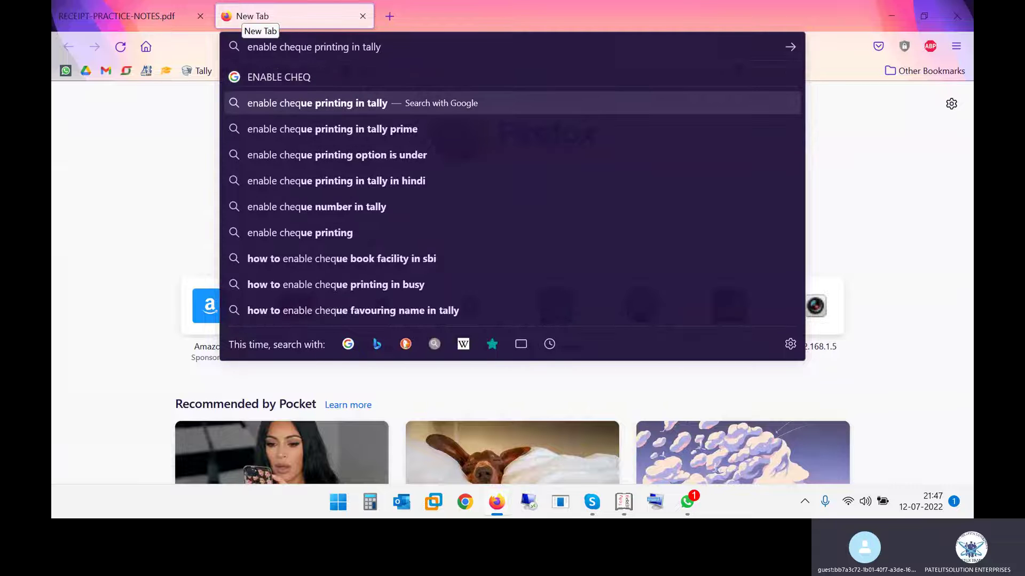
{"action": "key", "text": "Return"}
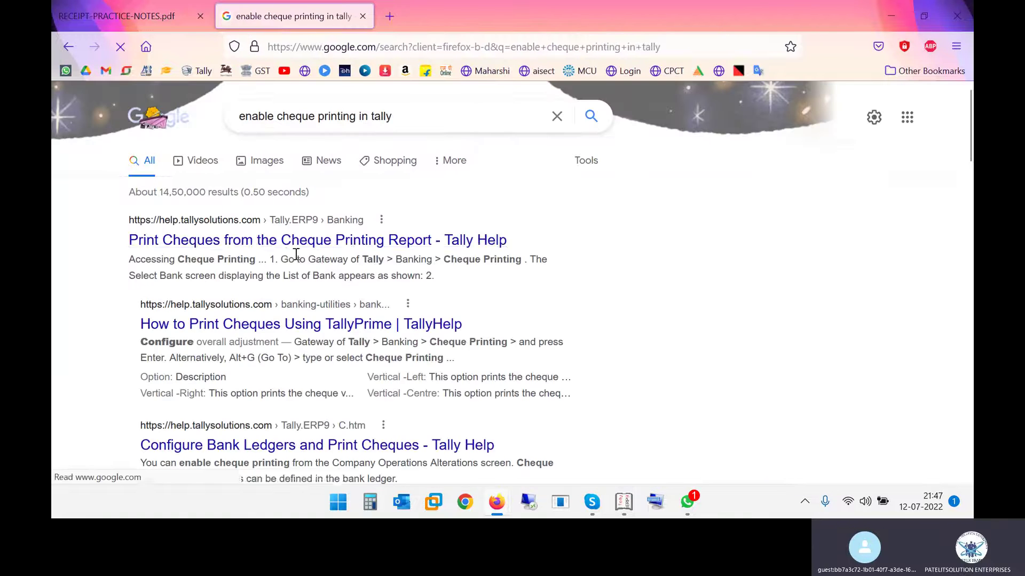
Step: Open the Tally Help article "Print Cheques from the Cheque Printing Report" in a new tab and examine its cheque printing configuration instructions
{"action": "right_click", "coordinate": [267, 241]}
{"action": "left_click", "coordinate": [291, 254]}
{"action": "left_click", "coordinate": [446, 6]}
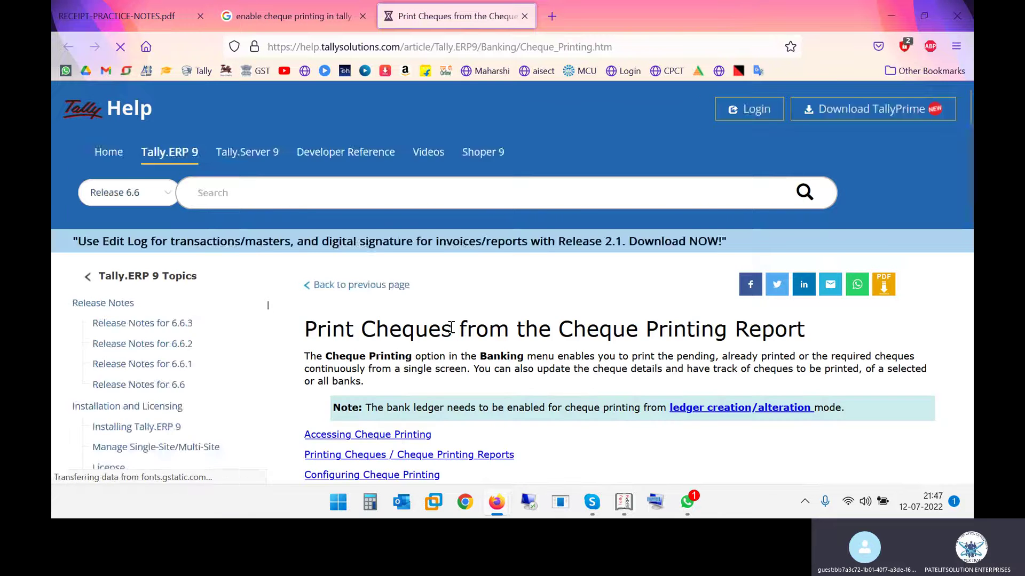
{"action": "scroll", "coordinate": [457, 333], "scroll_direction": "down", "scroll_amount": 10}
{"action": "scroll", "coordinate": [456, 338], "scroll_direction": "down", "scroll_amount": 5}
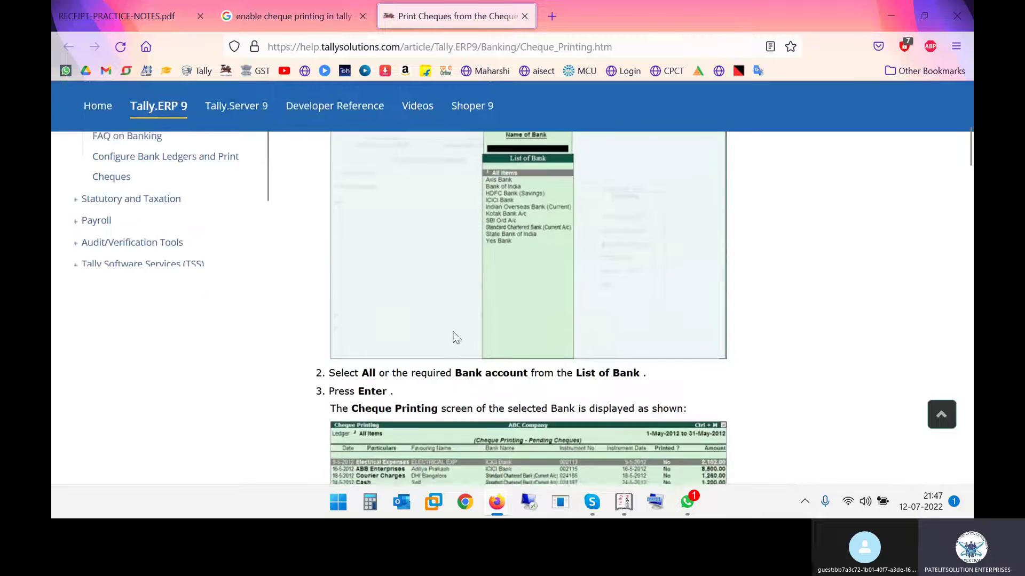
{"action": "scroll", "coordinate": [457, 337], "scroll_direction": "down", "scroll_amount": 15}
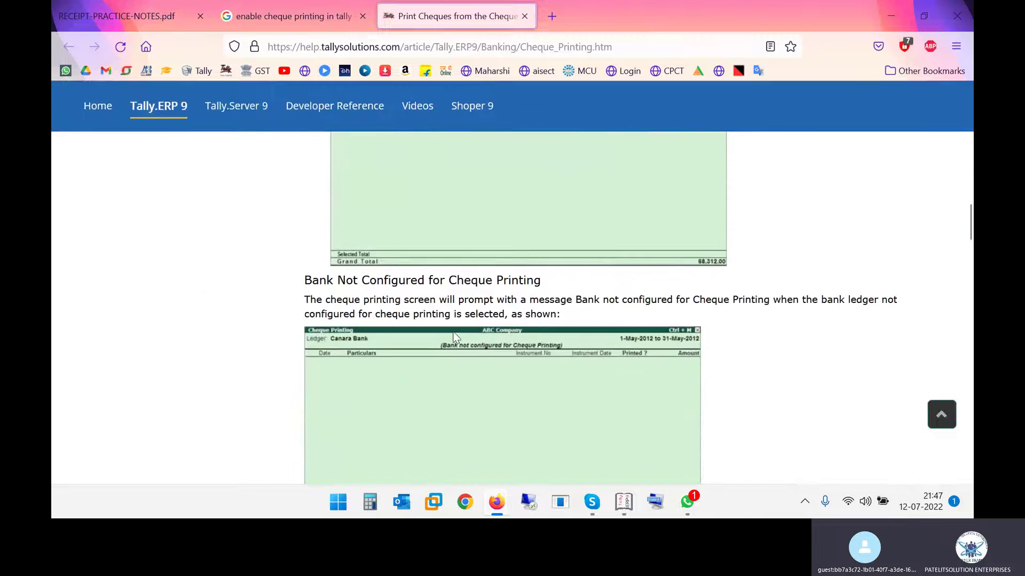
{"action": "scroll", "coordinate": [456, 338], "scroll_direction": "down", "scroll_amount": 12}
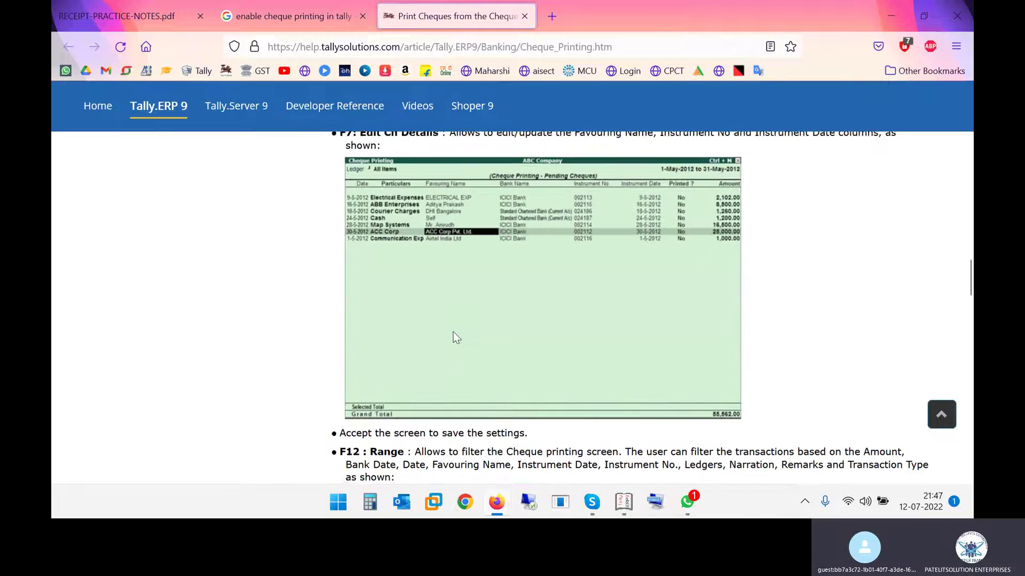
{"action": "scroll", "coordinate": [456, 337], "scroll_direction": "down", "scroll_amount": 5}
{"action": "scroll", "coordinate": [456, 338], "scroll_direction": "up", "scroll_amount": 2}
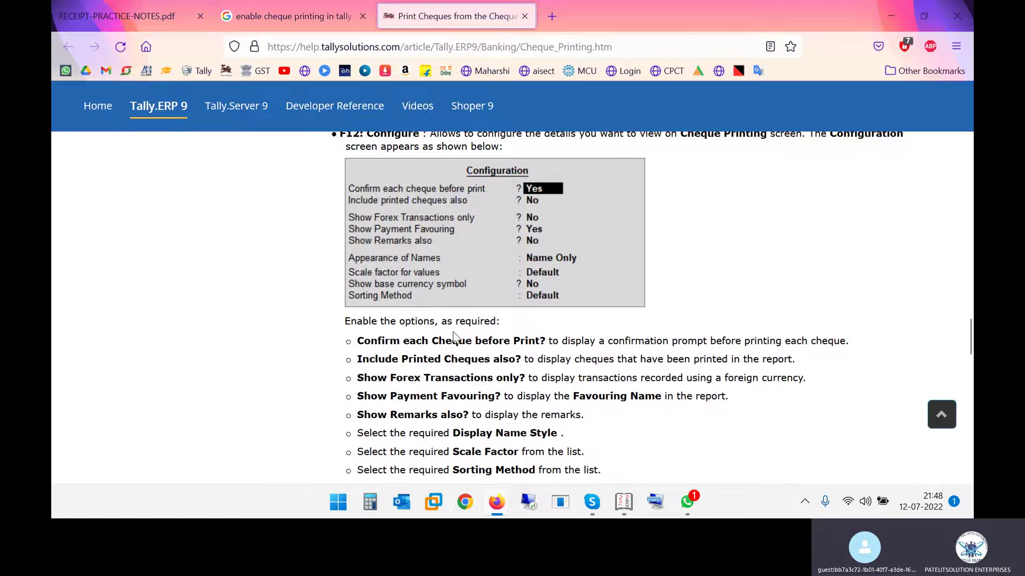
{"action": "scroll", "coordinate": [454, 336], "scroll_direction": "down", "scroll_amount": 2}
{"action": "scroll", "coordinate": [452, 335], "scroll_direction": "down", "scroll_amount": 6}
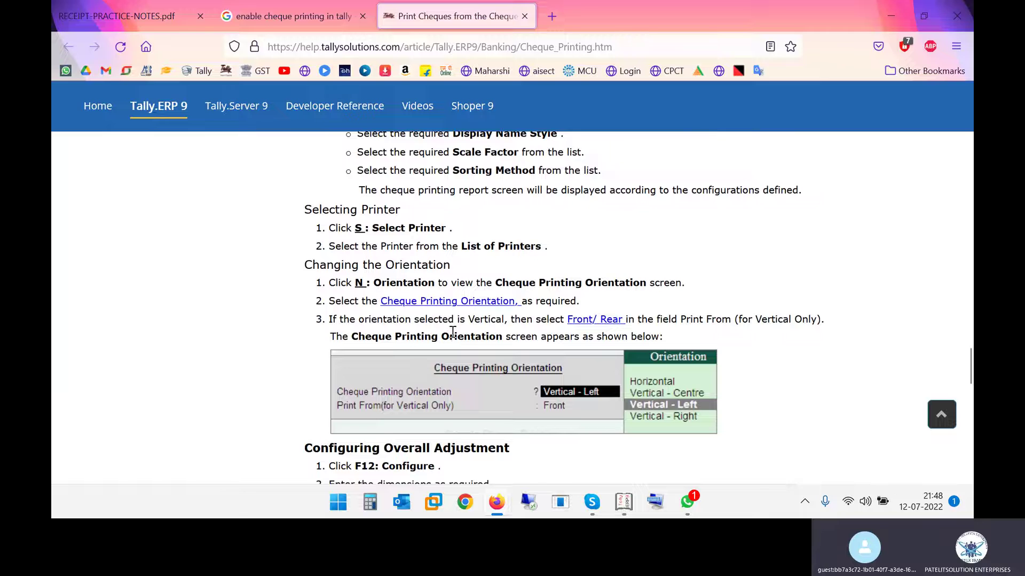
Step: Switch back to Tally.ERP 9, check the company's inventory features and quit the features screen to return to the receipt
{"action": "key", "text": "alt+Tab"}
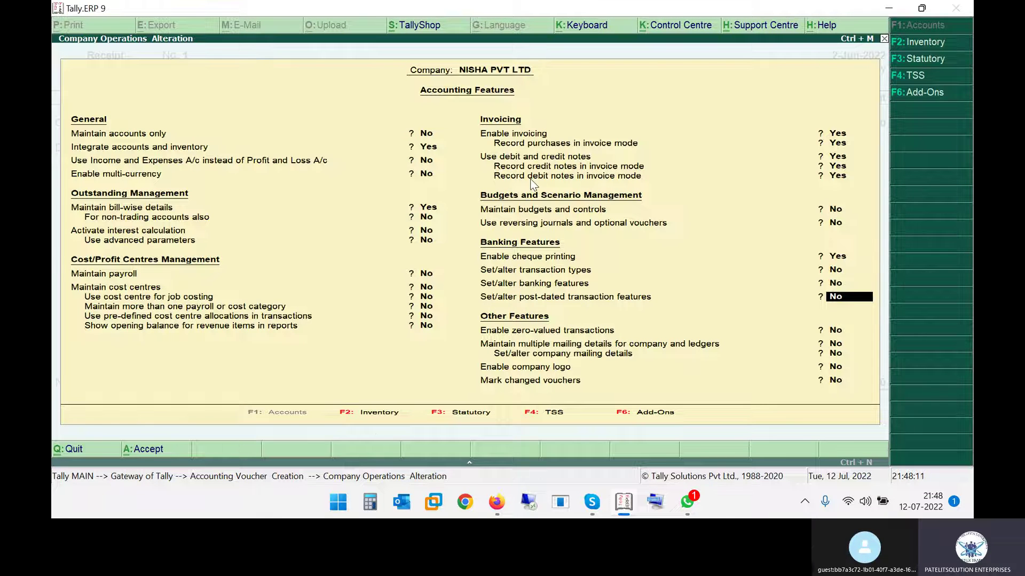
{"action": "left_click", "coordinate": [373, 412]}
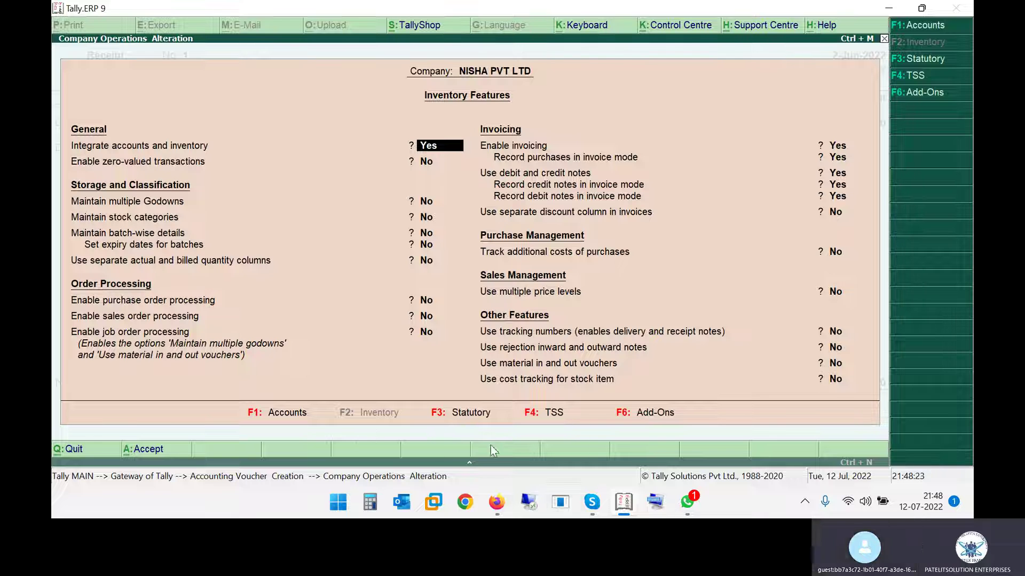
{"action": "key", "text": "Escape"}
{"action": "key", "text": "y"}
Step: Examine all receipt configuration options, from the date field setting to the bank allocations default, and return through the debit amount to the narration
{"action": "key", "text": "F12"}
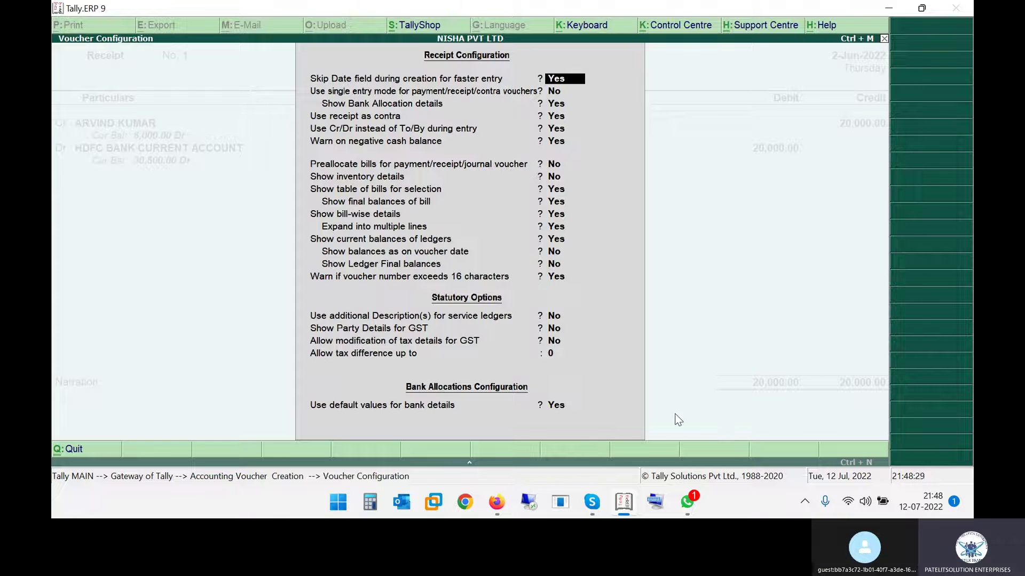
{"action": "key", "text": "Return"}
{"action": "key", "text": "Return"}
{"action": "key", "text": "Return"}
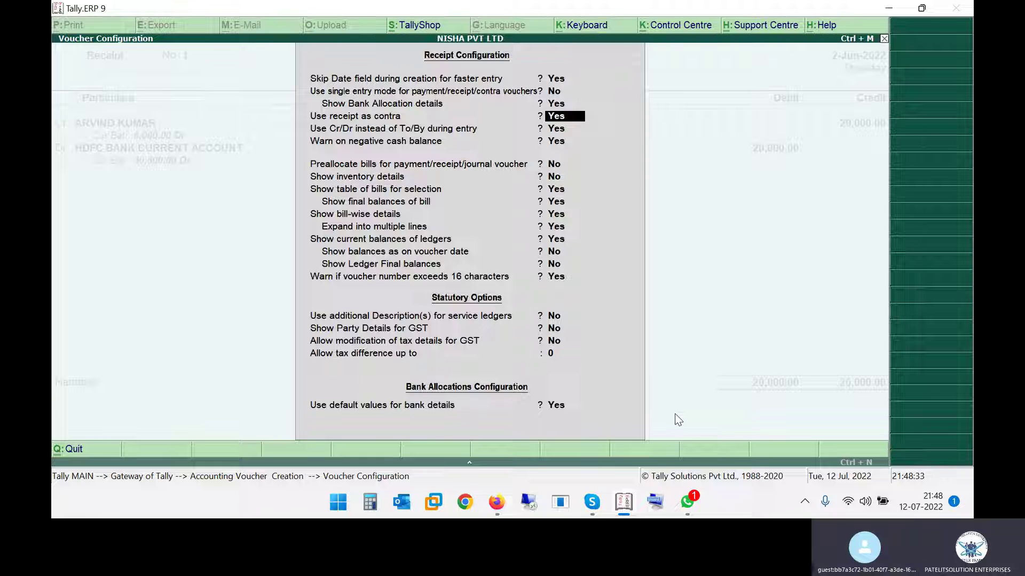
{"action": "key", "text": "Return"}
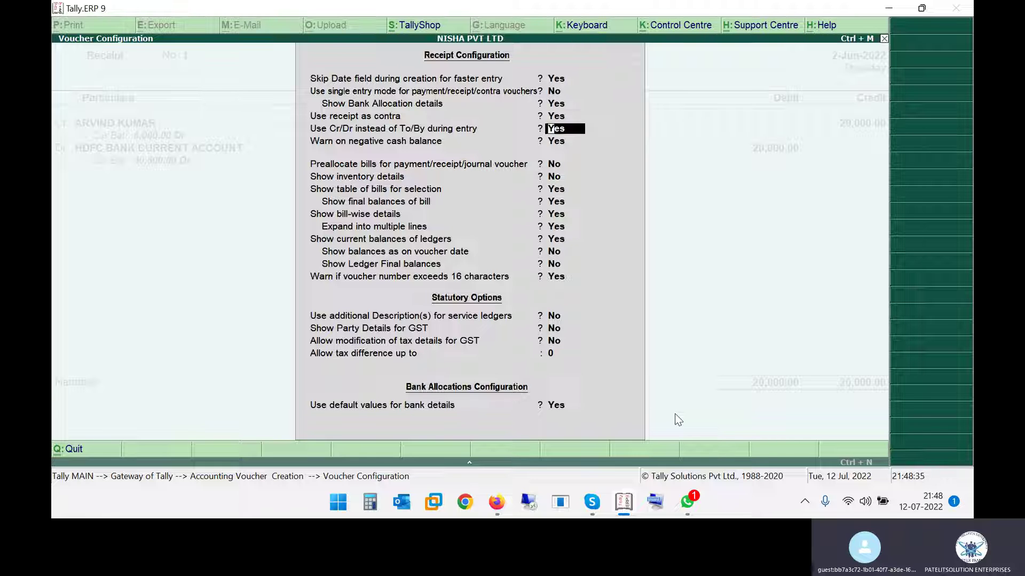
{"action": "key", "text": "Return"}
{"action": "key", "text": "Return"}
{"action": "key", "text": "Return"}
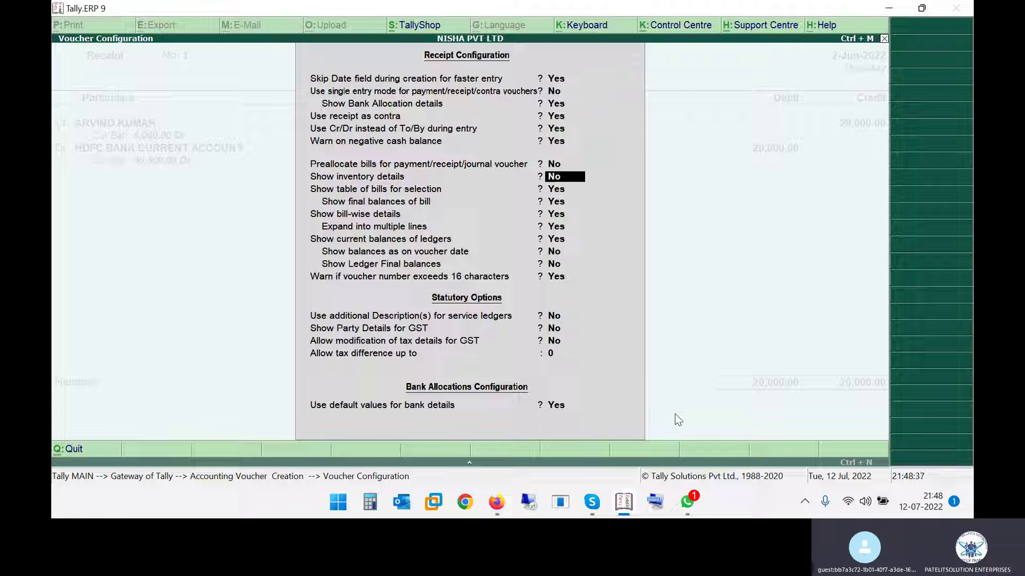
{"action": "key", "text": "Return"}
{"action": "key", "text": "Return"}
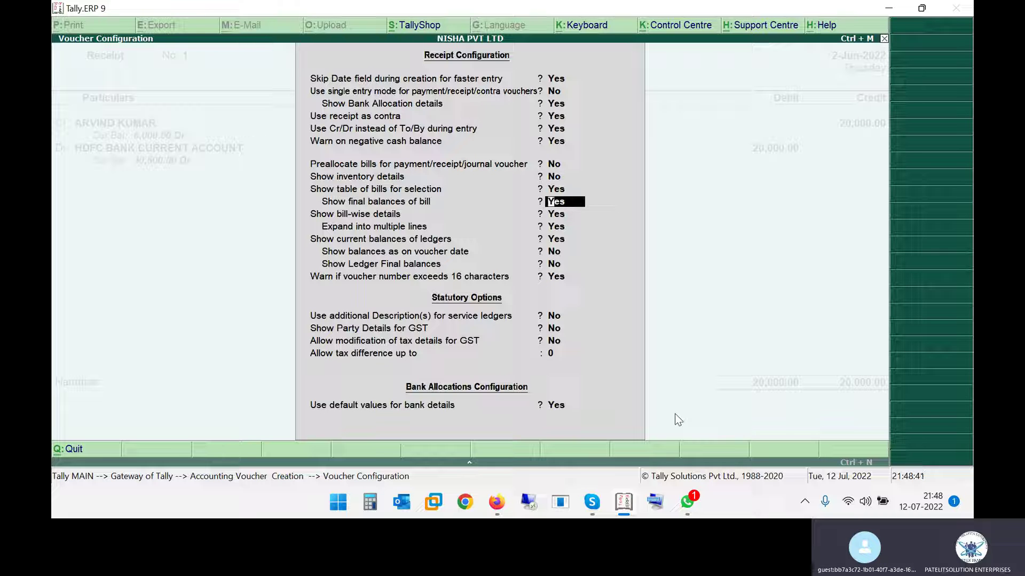
{"action": "key", "text": "Return"}
{"action": "key", "text": "Return"}
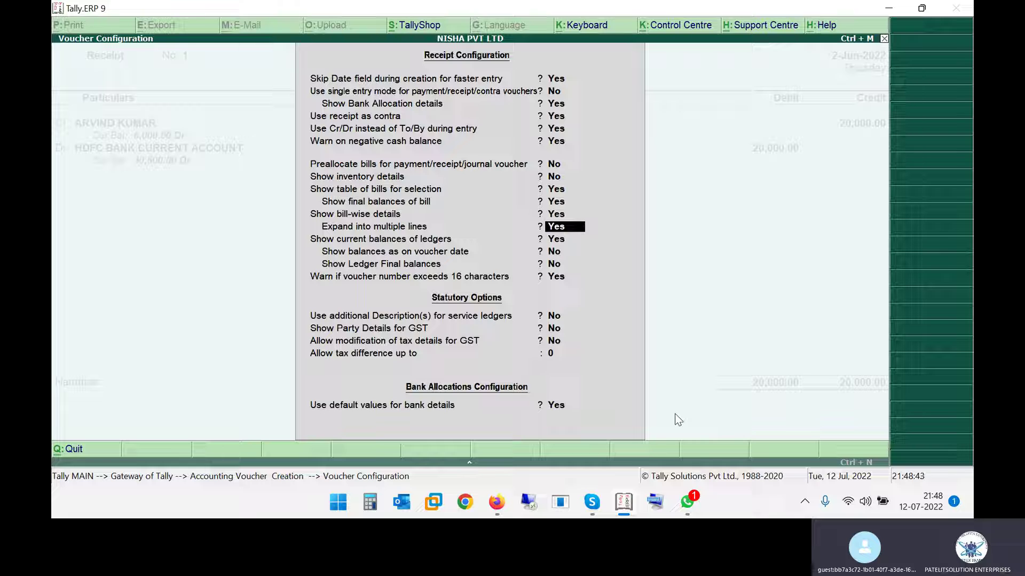
{"action": "key", "text": "Return"}
{"action": "key", "text": "Return"}
{"action": "key", "text": "Return"}
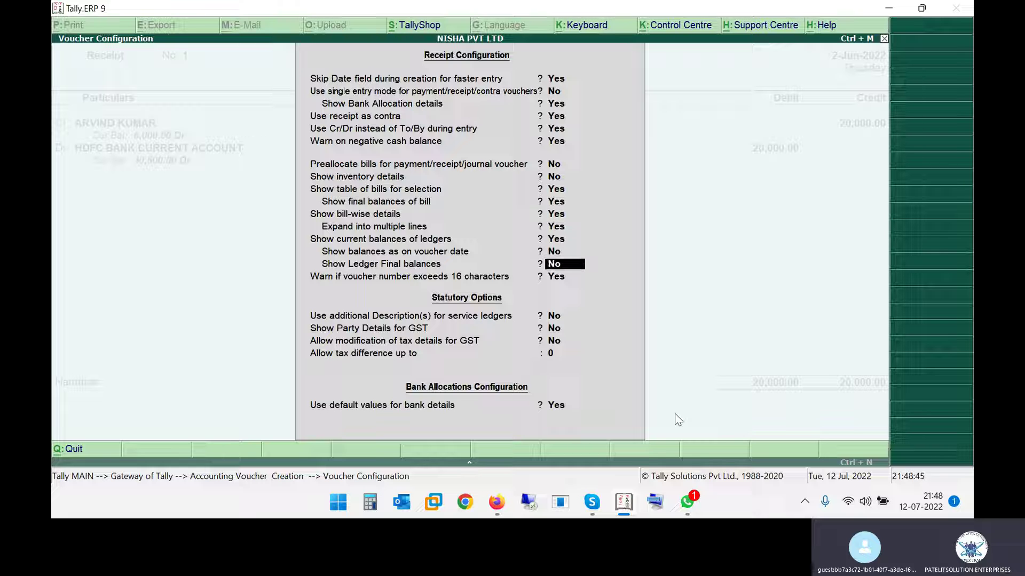
{"action": "key", "text": "Return"}
{"action": "key", "text": "Return"}
{"action": "key", "text": "Return"}
{"action": "key", "text": "Return"}
{"action": "key", "text": "Return"}
{"action": "key", "text": "Return"}
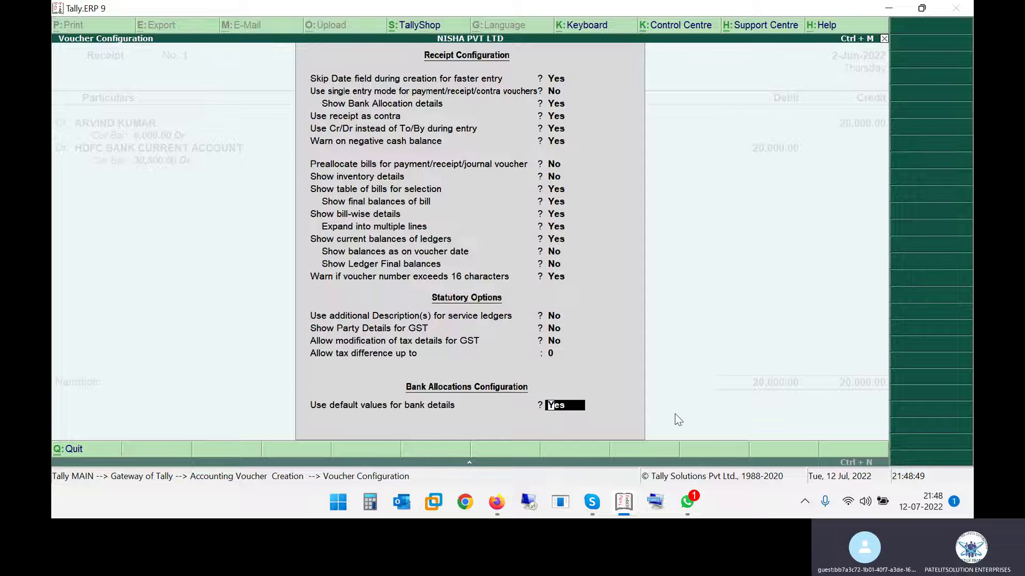
{"action": "key", "text": "Return"}
{"action": "key", "text": "Return"}
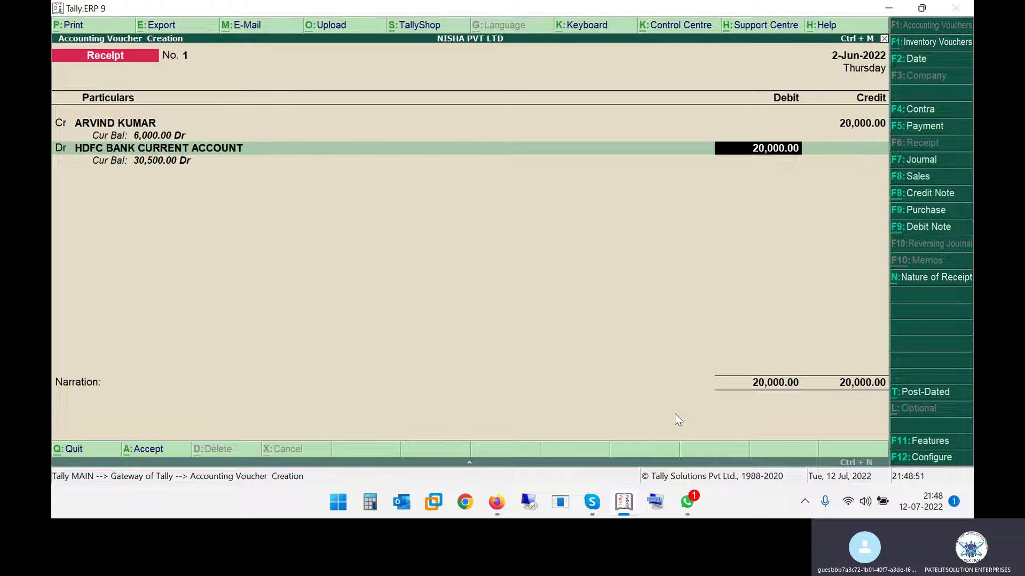
{"action": "key", "text": "Return"}
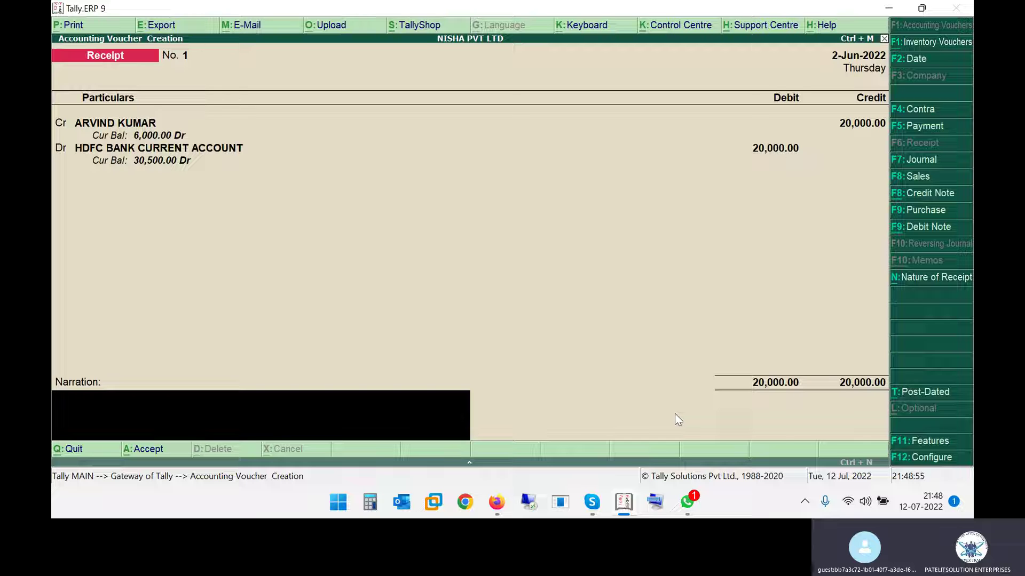
Step: Examine the company's accounting features again, from the general options down to the cheque printing option under Banking Features
{"action": "key", "text": "F11"}
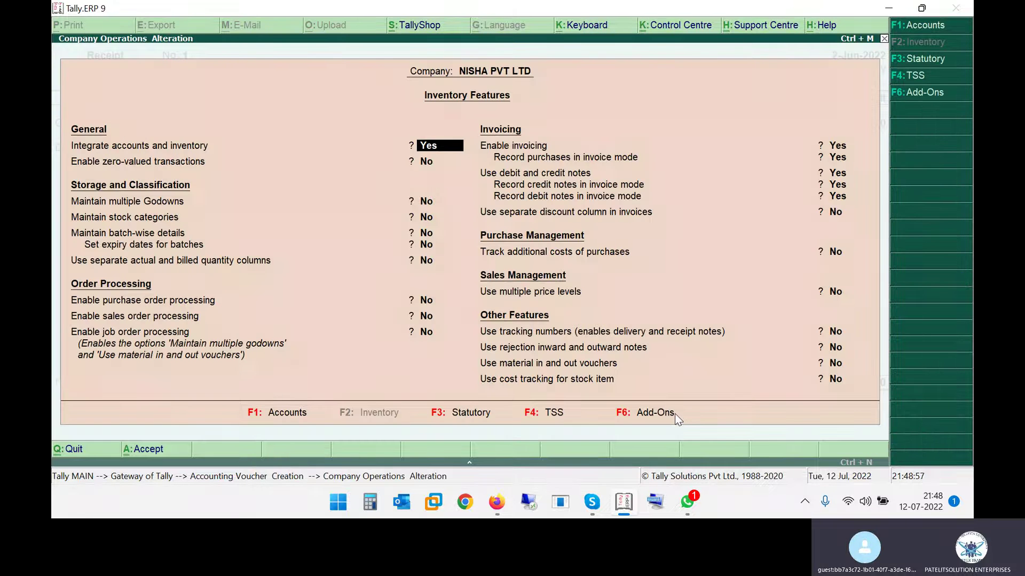
{"action": "key", "text": "F1"}
{"action": "key", "text": "Return"}
{"action": "key", "text": "Return"}
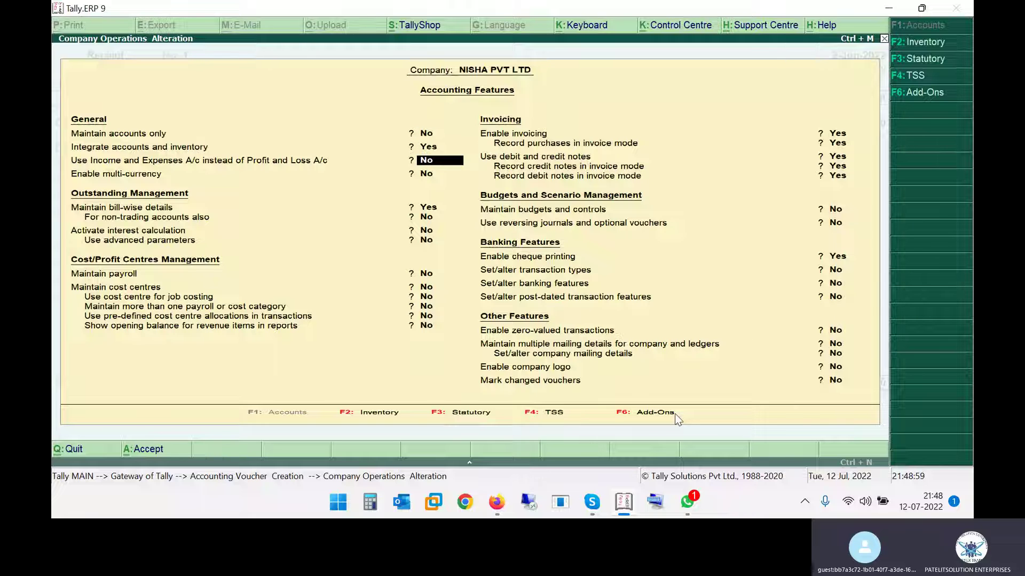
{"action": "key", "text": "Return"}
{"action": "key", "text": "Return"}
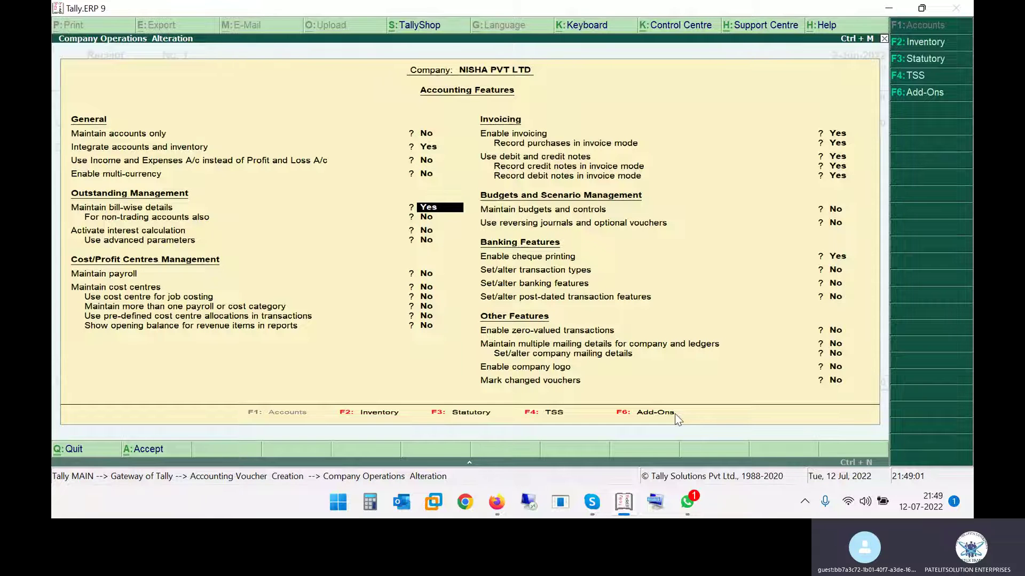
{"action": "key", "text": "Return"}
{"action": "key", "text": "Return"}
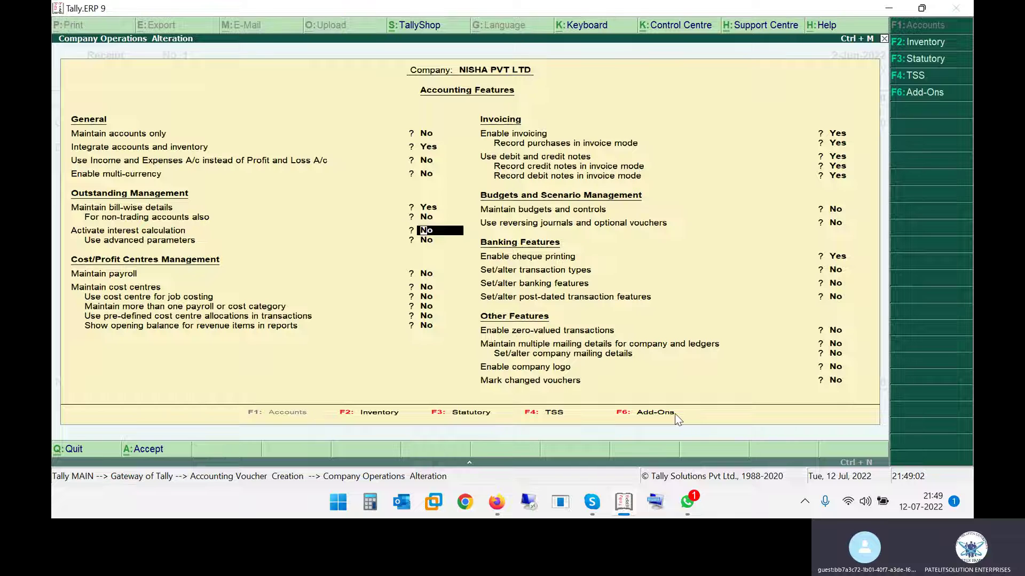
{"action": "key", "text": "Return"}
{"action": "key", "text": "Return"}
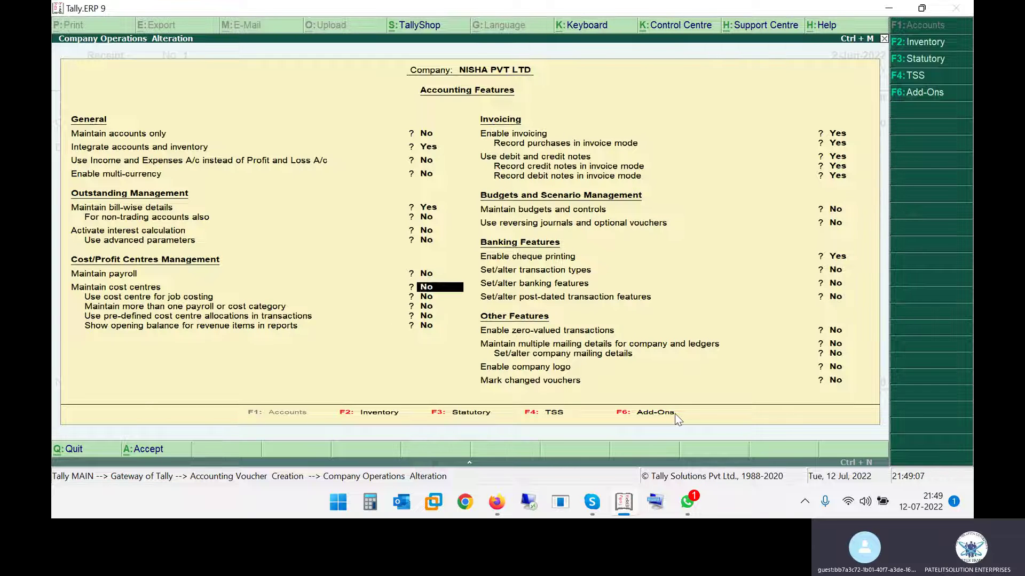
{"action": "key", "text": "Return"}
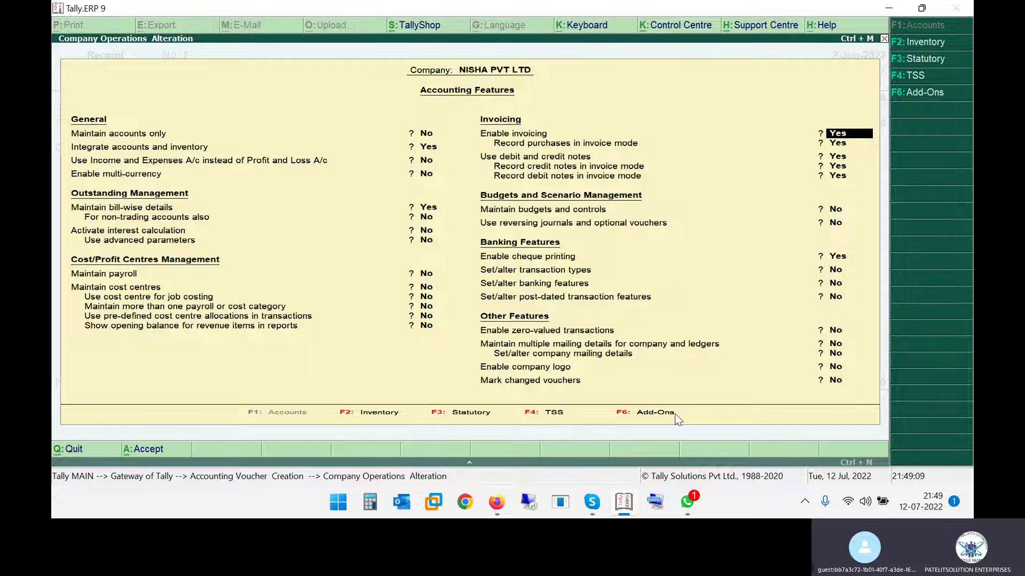
{"action": "key", "text": "Return"}
{"action": "key", "text": "Return"}
{"action": "key", "text": "Return"}
{"action": "key", "text": "Return"}
{"action": "key", "text": "Return"}
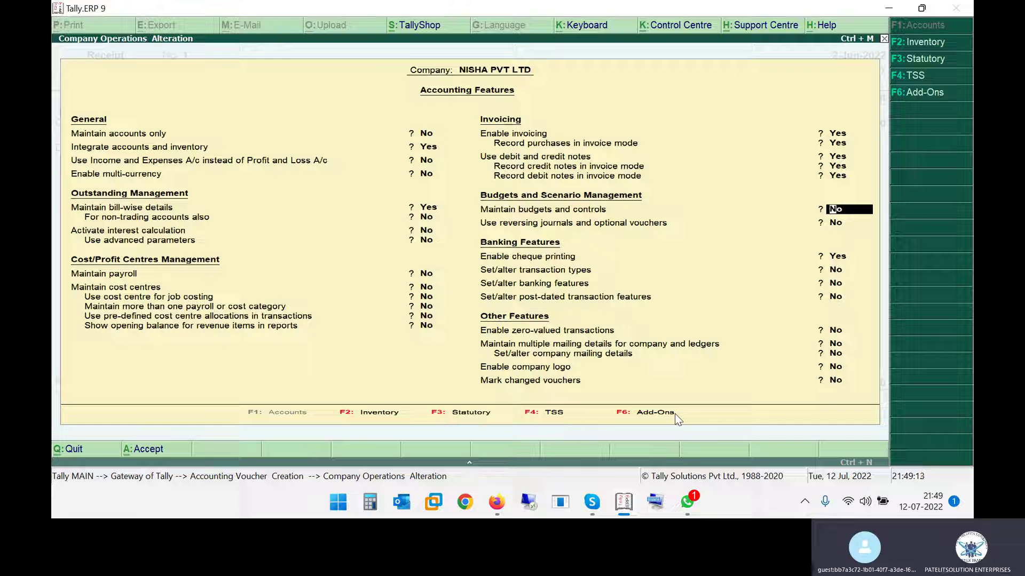
{"action": "key", "text": "Return"}
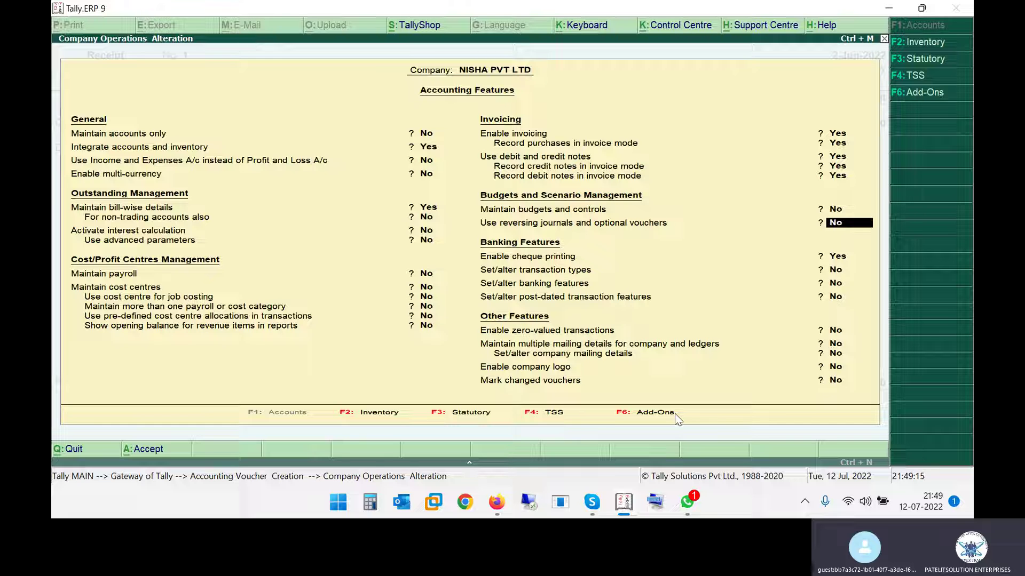
{"action": "key", "text": "Return"}
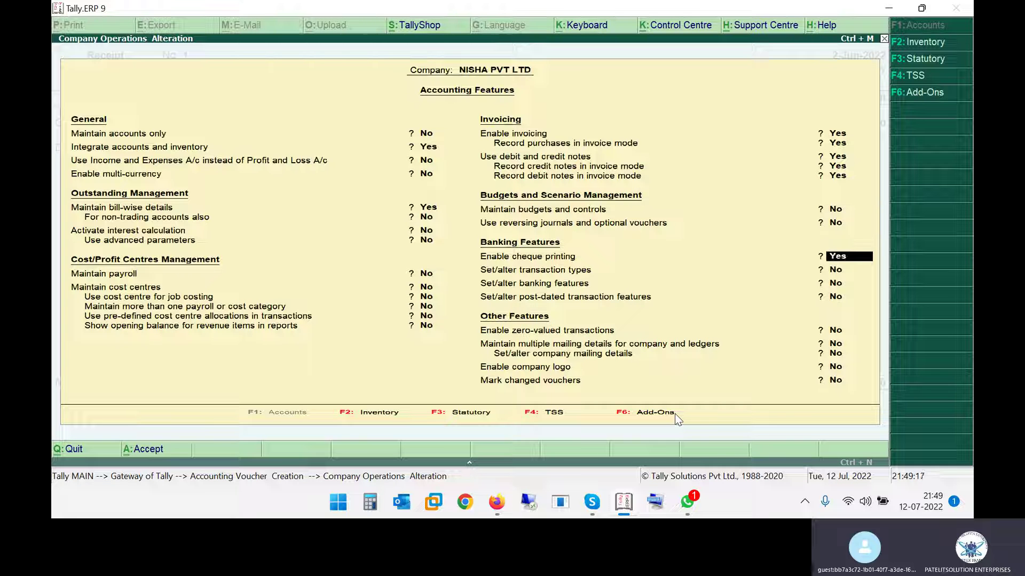
Step: Set "Set/alter transaction types" to Yes, then review and accept the payment and receipt settings for each transaction type
{"action": "key", "text": "Return"}
{"action": "type", "text": "Y"}
{"action": "key", "text": "Return"}
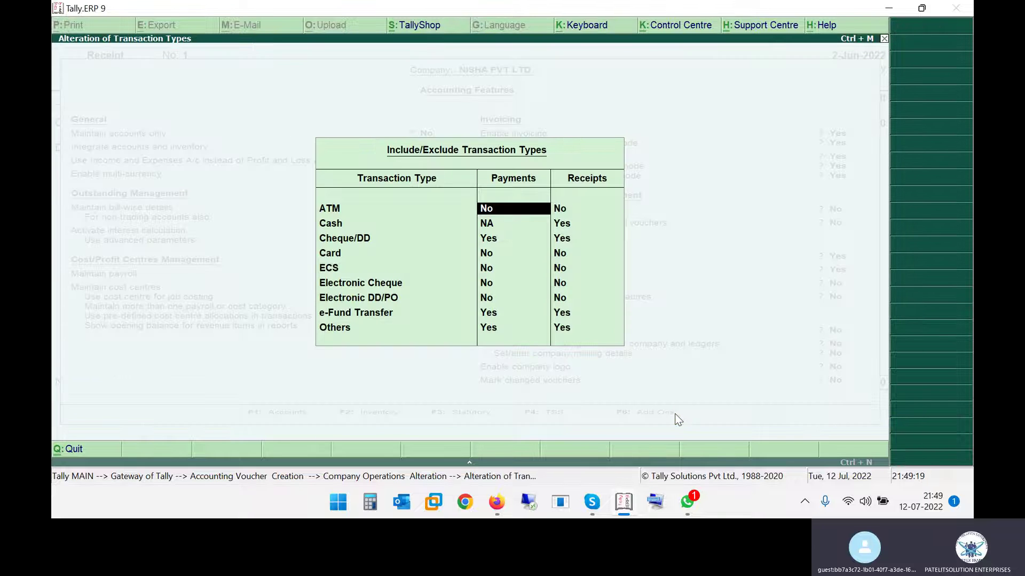
{"action": "key", "text": "Return"}
{"action": "key", "text": "Return"}
{"action": "key", "text": "Return"}
{"action": "key", "text": "Return"}
{"action": "key", "text": "Return"}
{"action": "key", "text": "Return"}
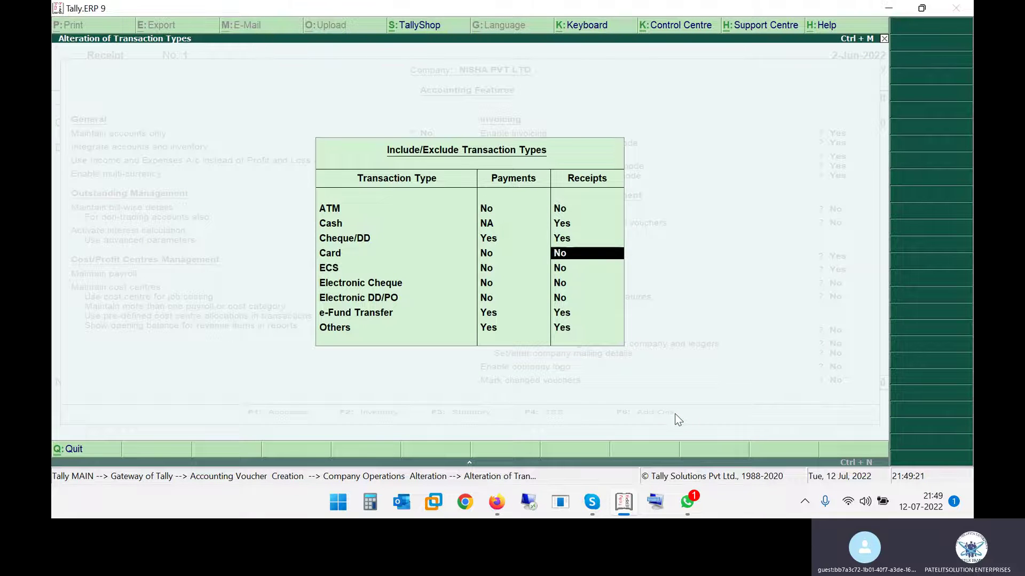
{"action": "key", "text": "Return"}
{"action": "key", "text": "Return"}
{"action": "key", "text": "Return"}
{"action": "key", "text": "Return"}
{"action": "key", "text": "Return"}
{"action": "key", "text": "Return"}
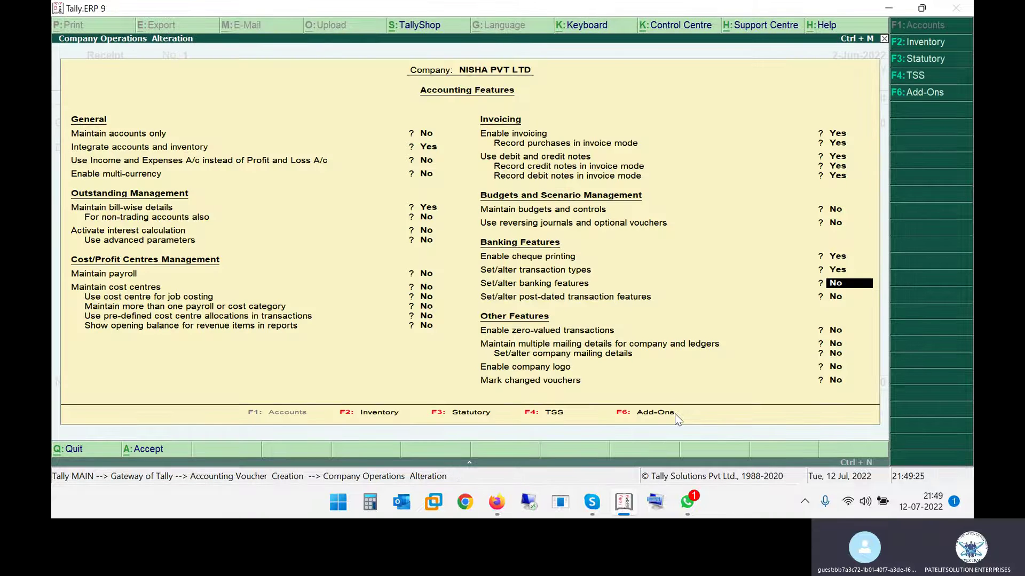
Step: Finish reviewing the banking and other features and accept the accounting features to return to the receipt
{"action": "key", "text": "Return"}
{"action": "key", "text": "Return"}
{"action": "key", "text": "Return"}
{"action": "key", "text": "Return"}
{"action": "key", "text": "Return"}
{"action": "key", "text": "Return"}
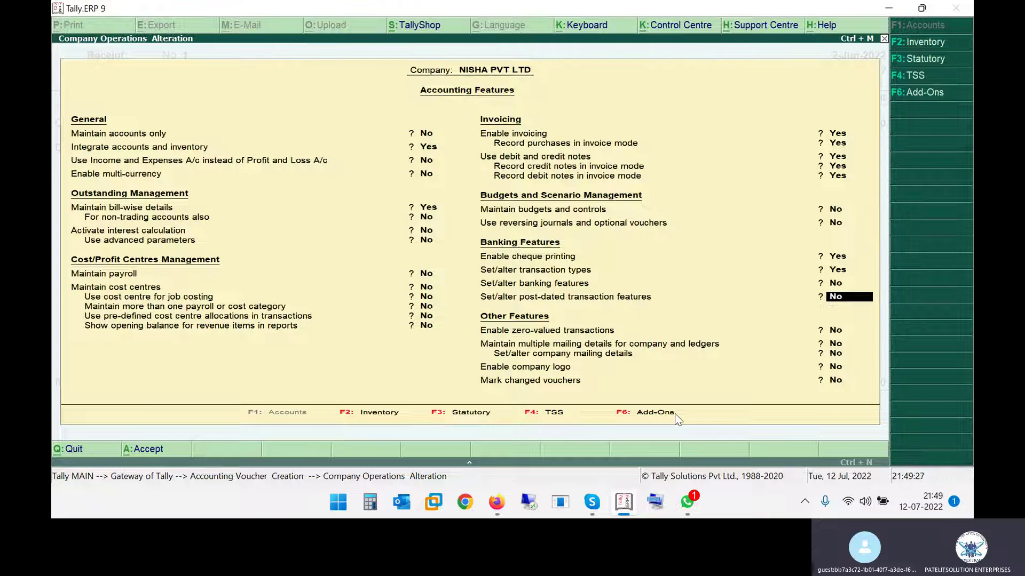
{"action": "key", "text": "Return"}
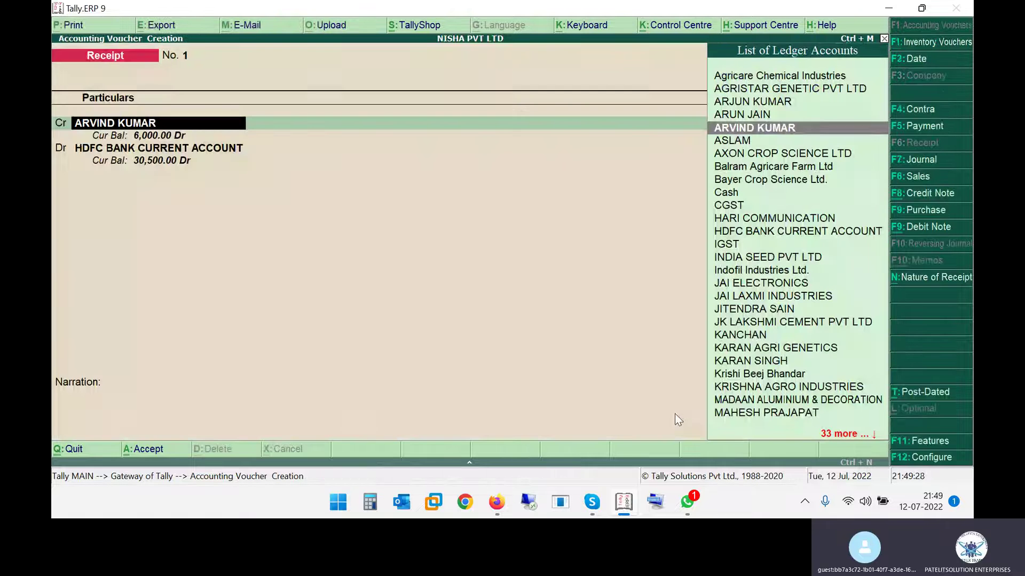
Step: Go through the receipt's credit and debit lines of 20,000.00 and the blank narration to the acceptance prompt
{"action": "key", "text": "Return"}
{"action": "key", "text": "Return"}
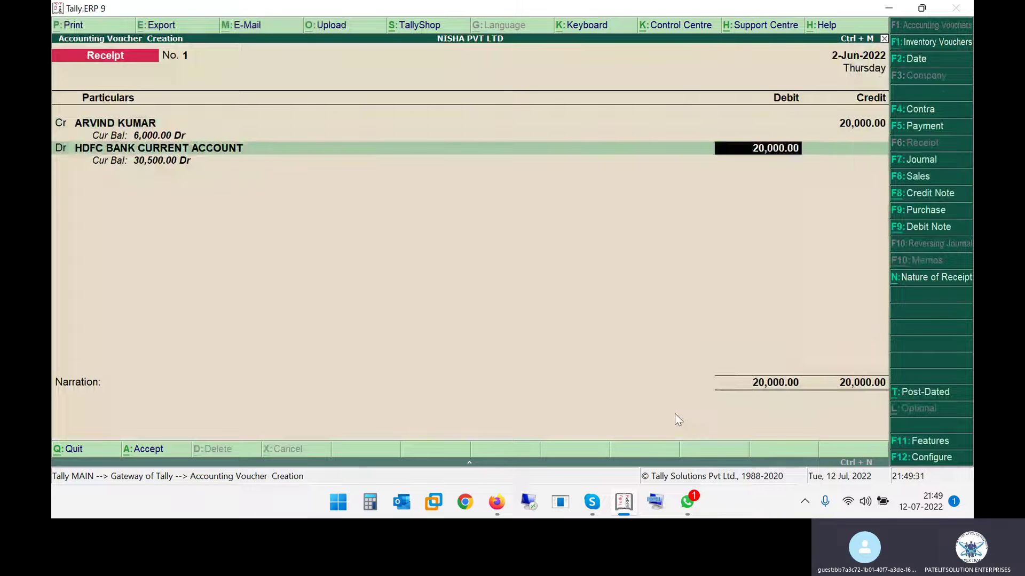
{"action": "key", "text": "Return"}
{"action": "key", "text": "Return"}
{"action": "key", "text": "Return"}
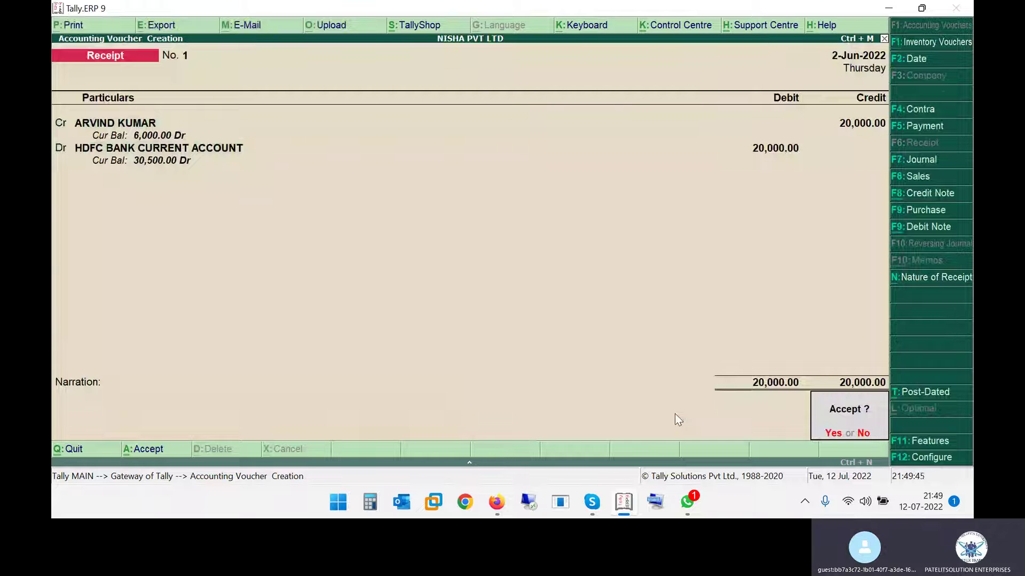
Step: Switch to Firefox, search YouTube for the trainer's IT Expert channel and open that channel
{"action": "left_click", "coordinate": [496, 502]}
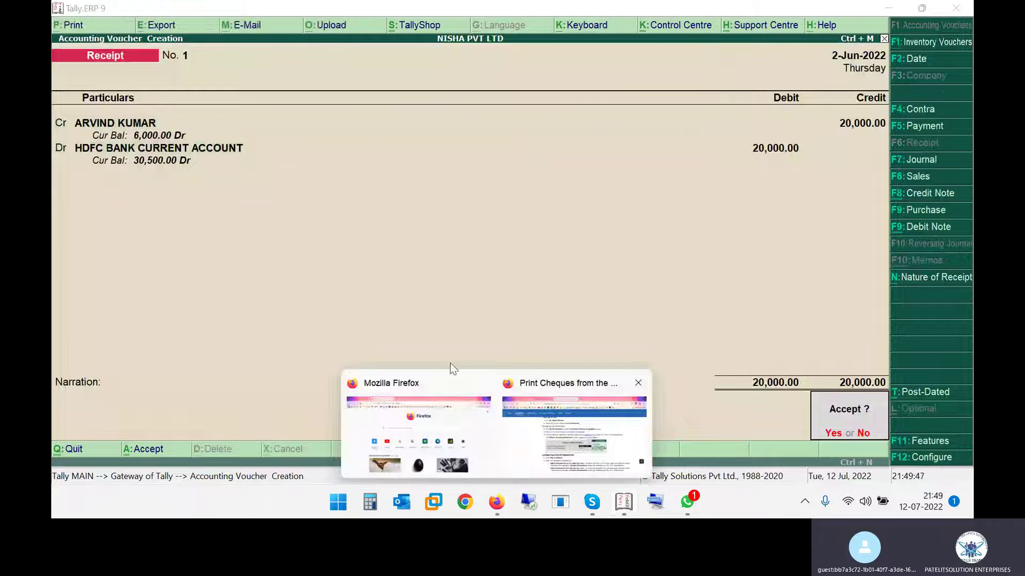
{"action": "left_click", "coordinate": [590, 435]}
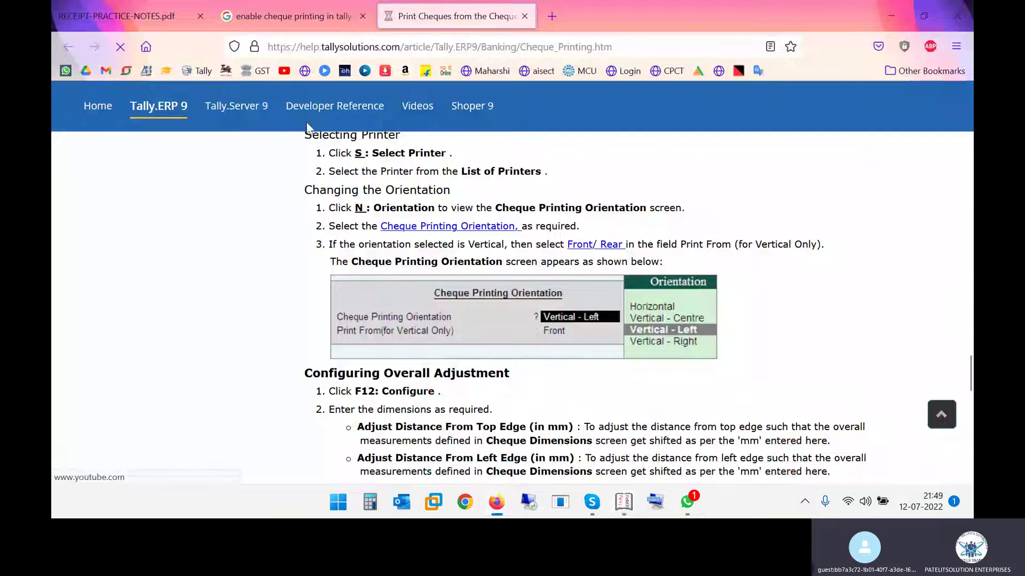
{"action": "left_click", "coordinate": [283, 70]}
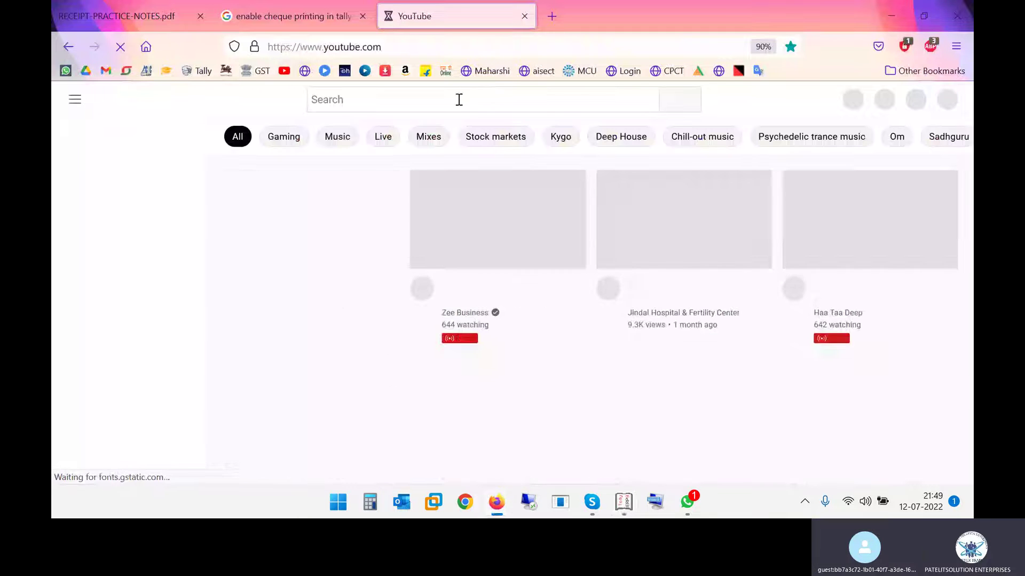
{"action": "left_click", "coordinate": [459, 100]}
{"action": "type", "text": "SUD"}
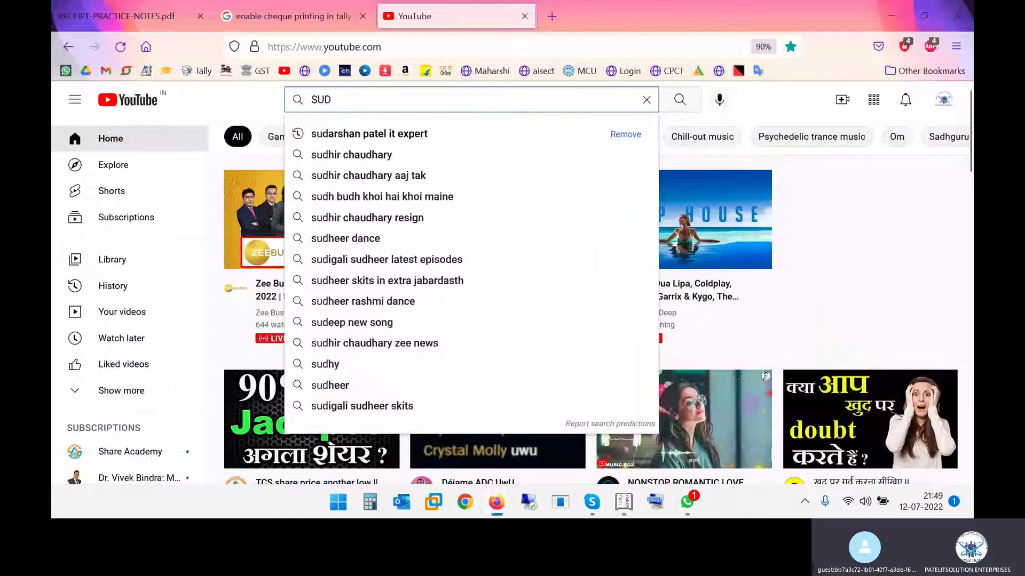
{"action": "key", "text": "Down"}
{"action": "key", "text": "Return"}
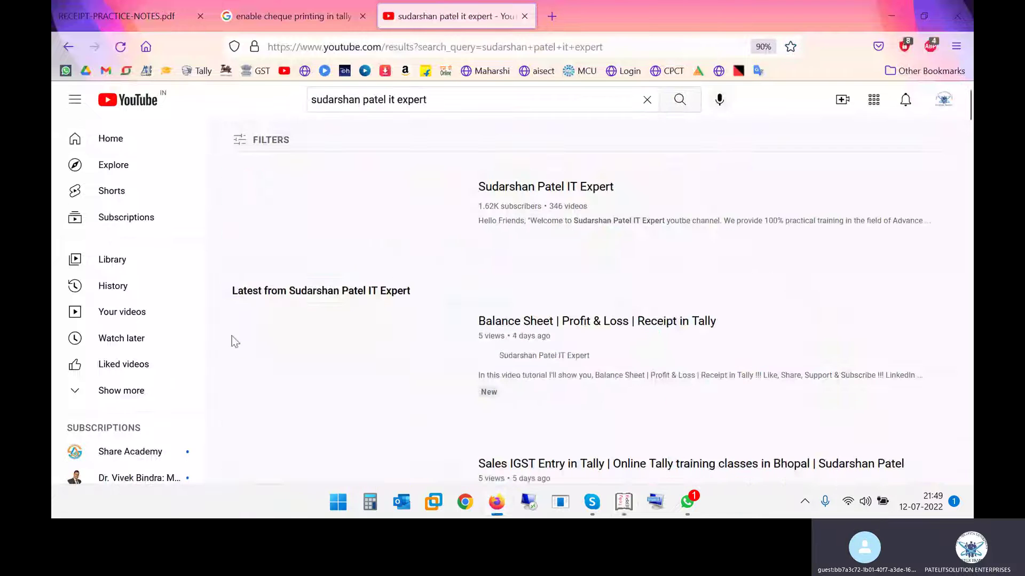
{"action": "left_click", "coordinate": [510, 201]}
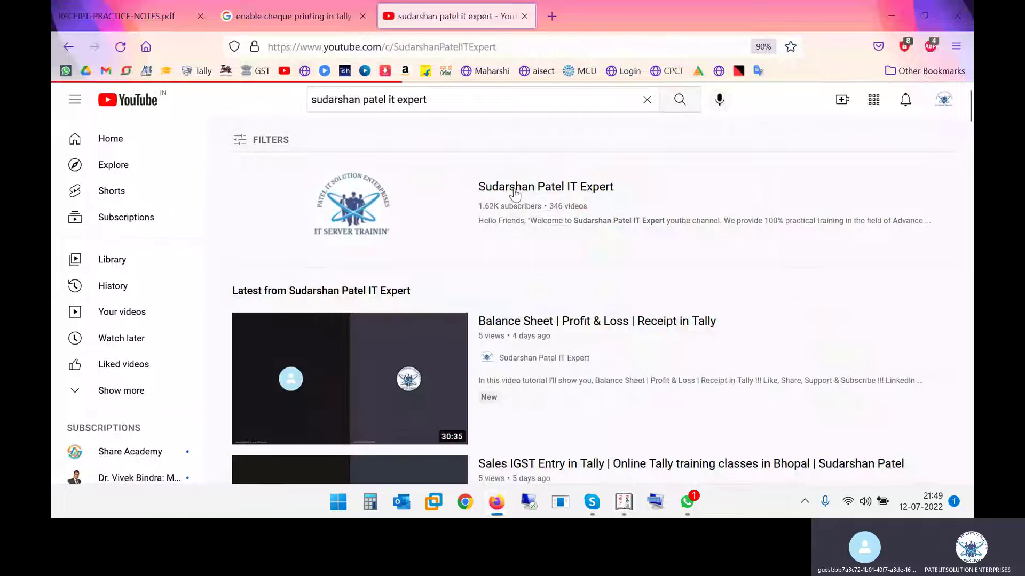
Step: Browse the channel's playlists and start the Tally ERP 9 playlist
{"action": "left_click", "coordinate": [431, 323]}
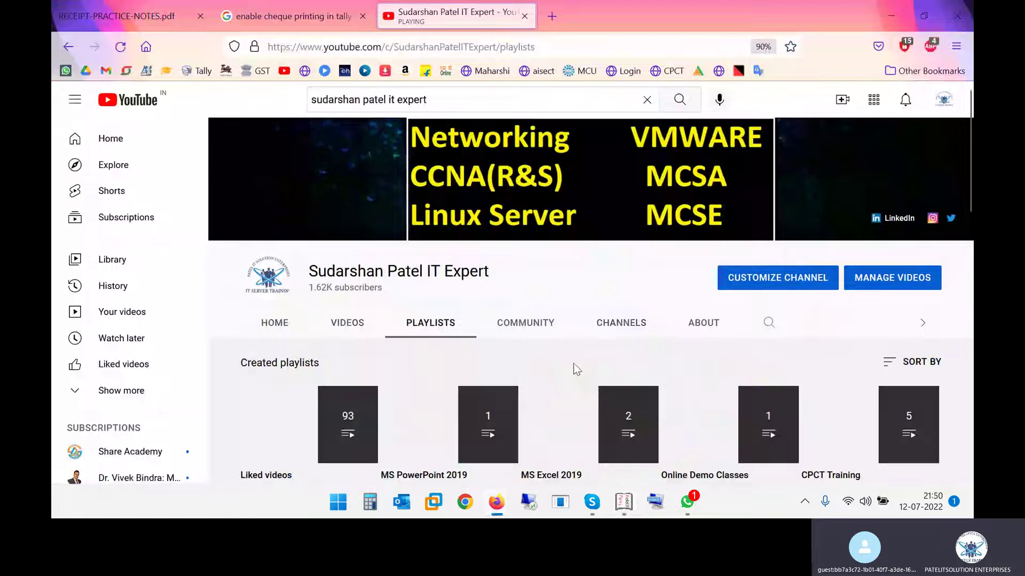
{"action": "scroll", "coordinate": [599, 360], "scroll_direction": "down", "scroll_amount": 3}
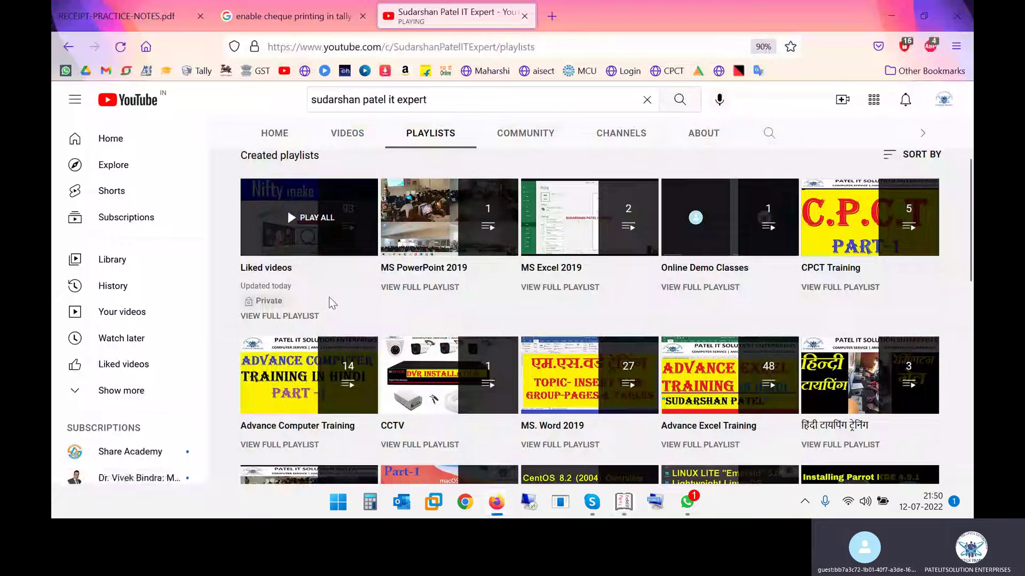
{"action": "scroll", "coordinate": [304, 256], "scroll_direction": "down", "scroll_amount": 2}
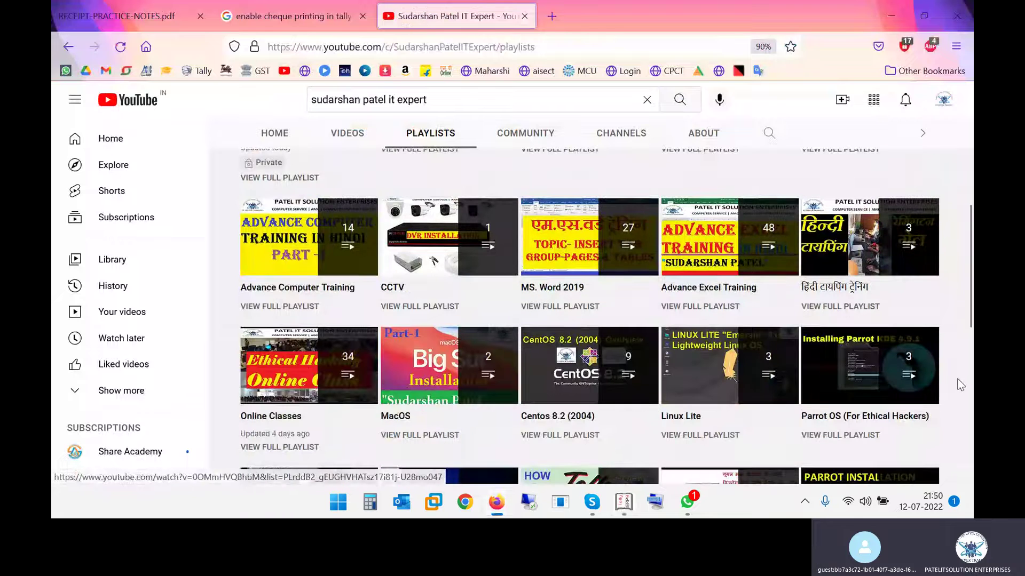
{"action": "scroll", "coordinate": [950, 385], "scroll_direction": "down", "scroll_amount": 2}
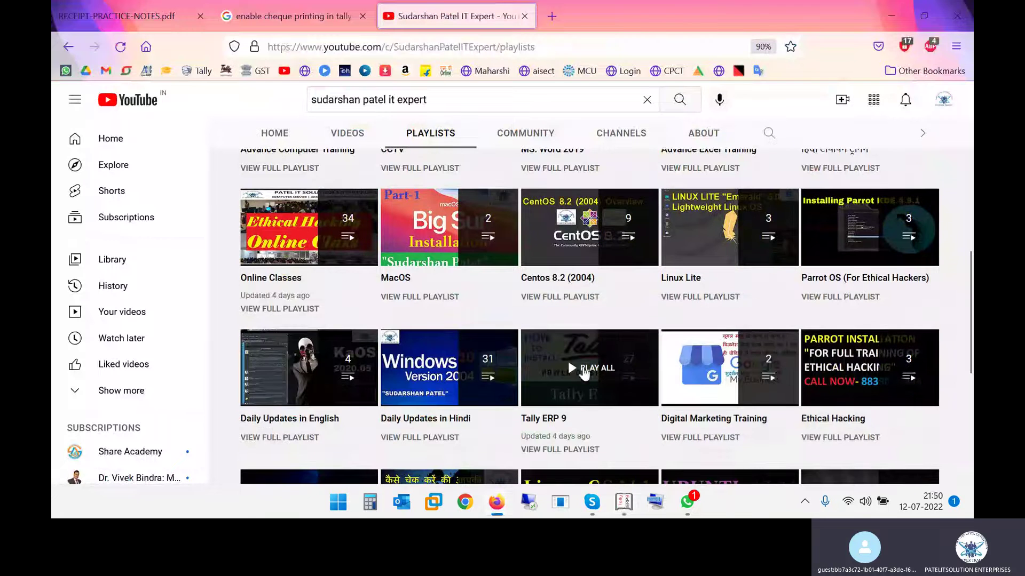
{"action": "scroll", "coordinate": [563, 395], "scroll_direction": "down", "scroll_amount": 3}
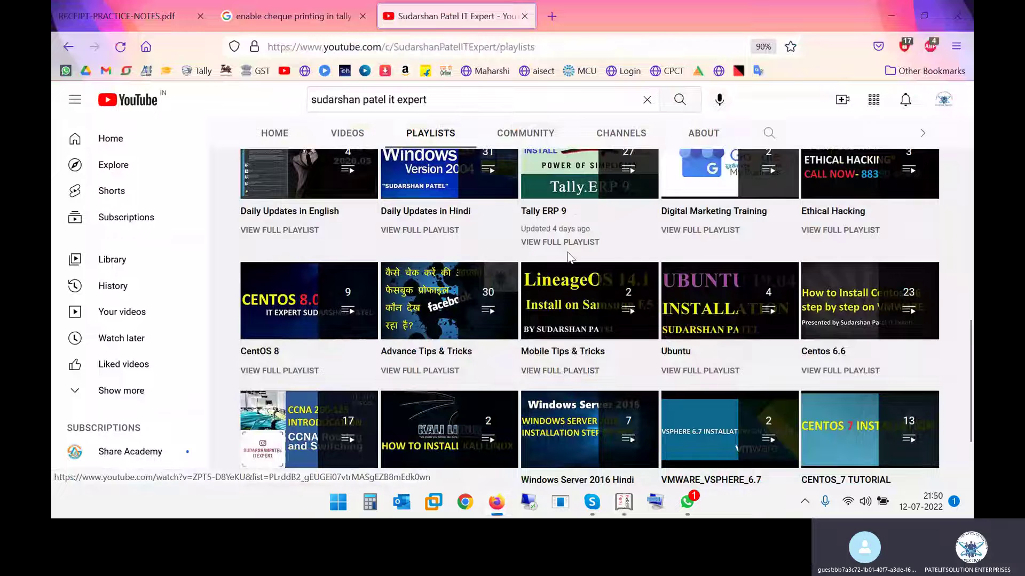
{"action": "left_click", "coordinate": [558, 219]}
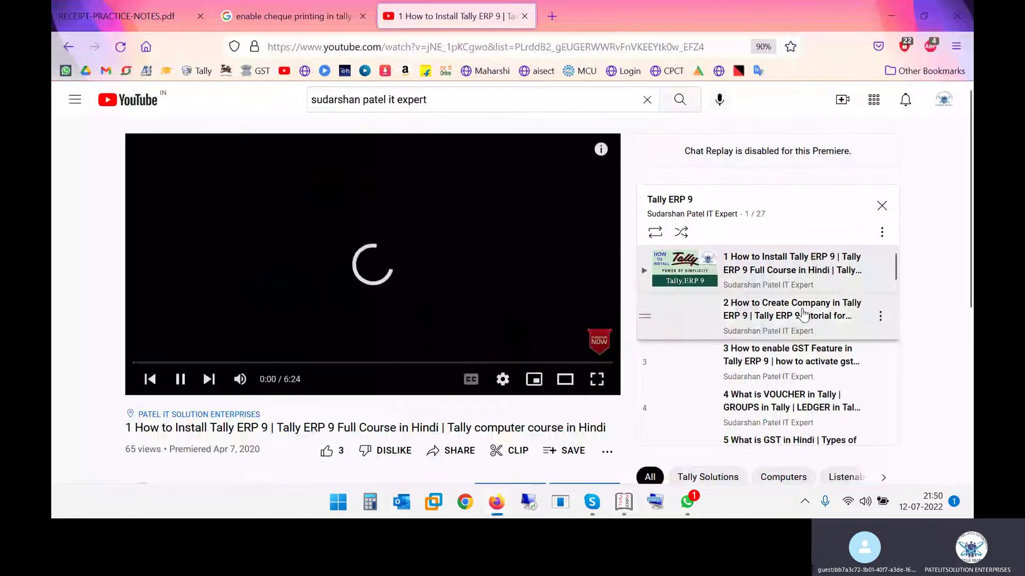
Step: Find the playlist's video 9 about Receipt Entry in Tally ERP.9 and play it in full screen
{"action": "scroll", "coordinate": [772, 395], "scroll_direction": "down", "scroll_amount": 4}
{"action": "left_click", "coordinate": [773, 395]}
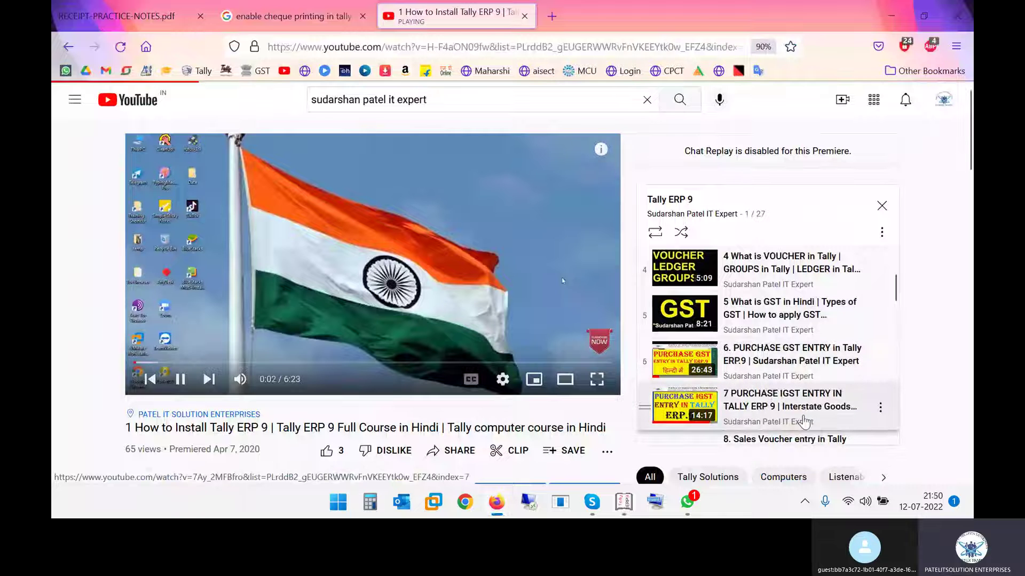
{"action": "scroll", "coordinate": [770, 394], "scroll_direction": "down", "scroll_amount": 2}
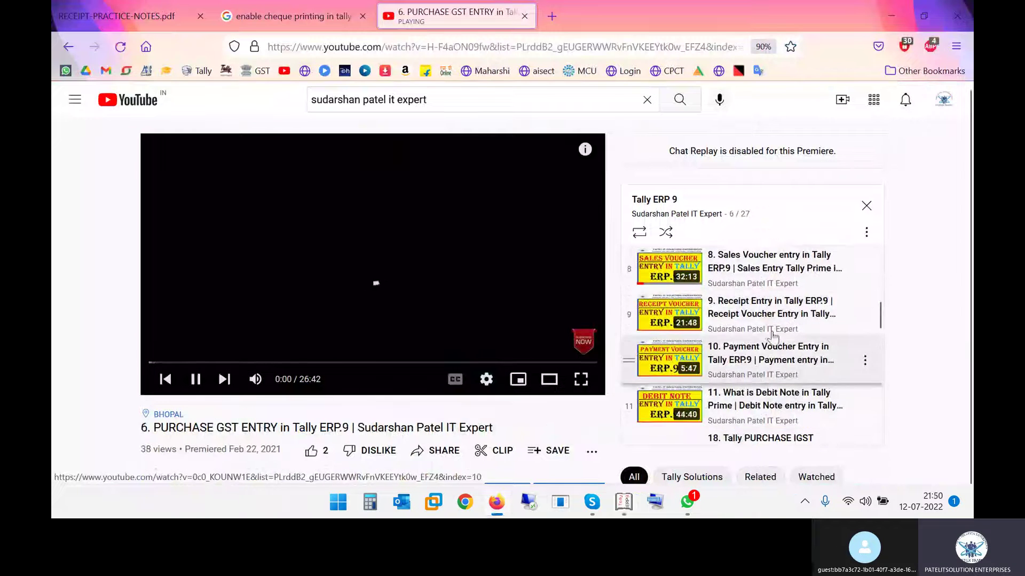
{"action": "left_click", "coordinate": [771, 317]}
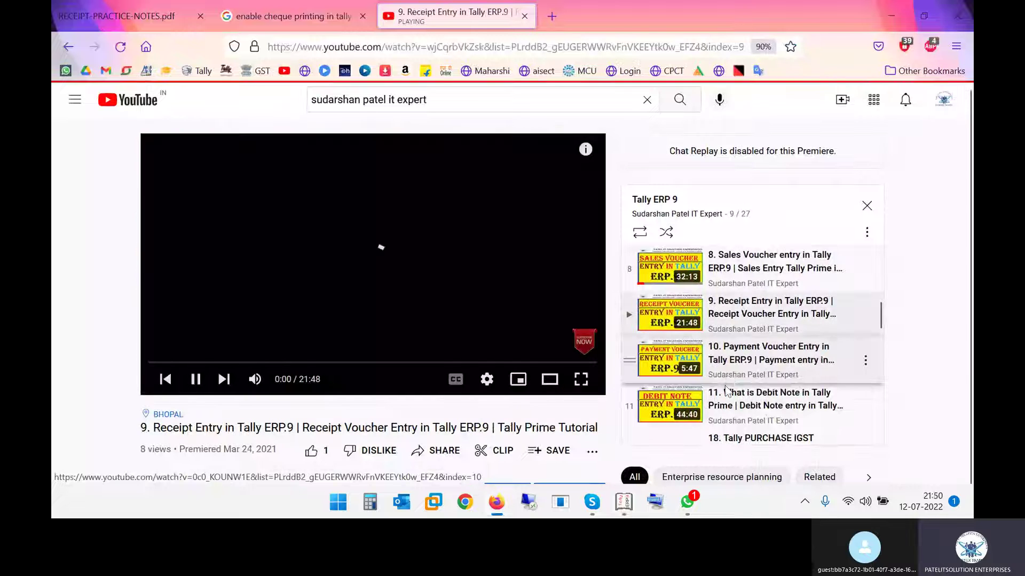
{"action": "left_click", "coordinate": [581, 378]}
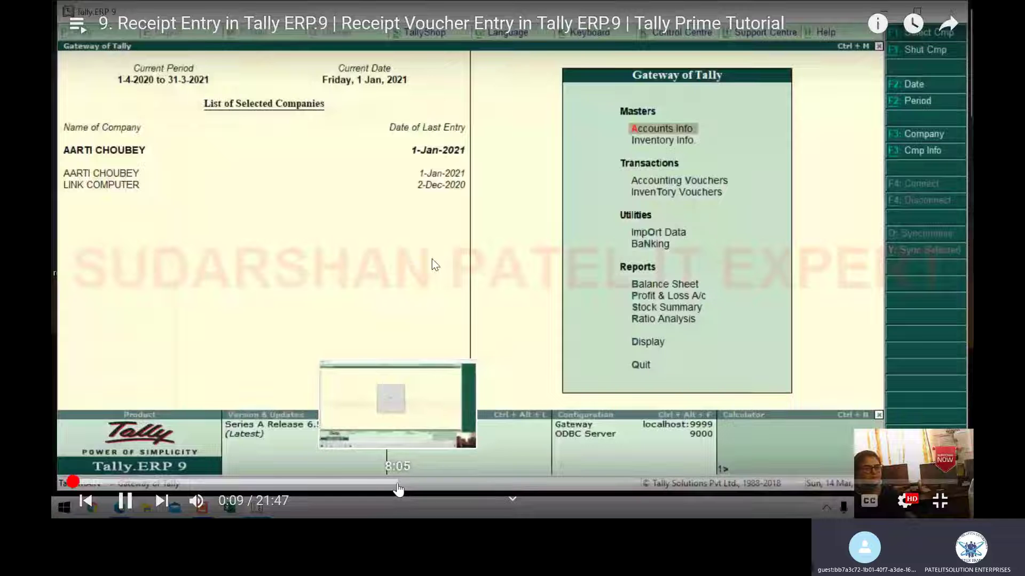
Step: Seek through the receipt entry video to the HDFC bank allocation for a Cheque/DD, from about 17:31, and watch it
{"action": "left_click_drag", "start_coordinate": [380, 489], "coordinate": [346, 490]}
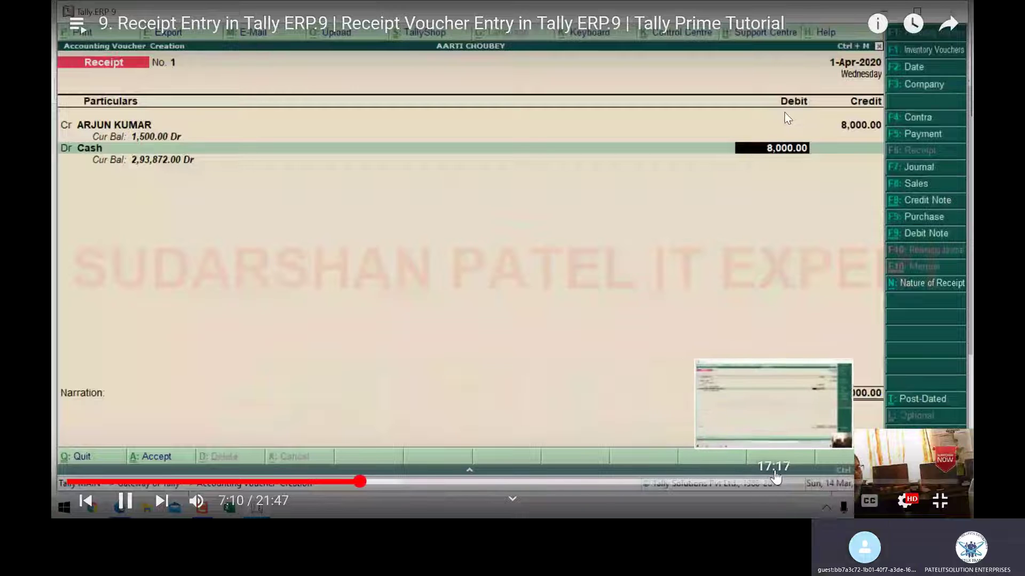
{"action": "left_click", "coordinate": [801, 483]}
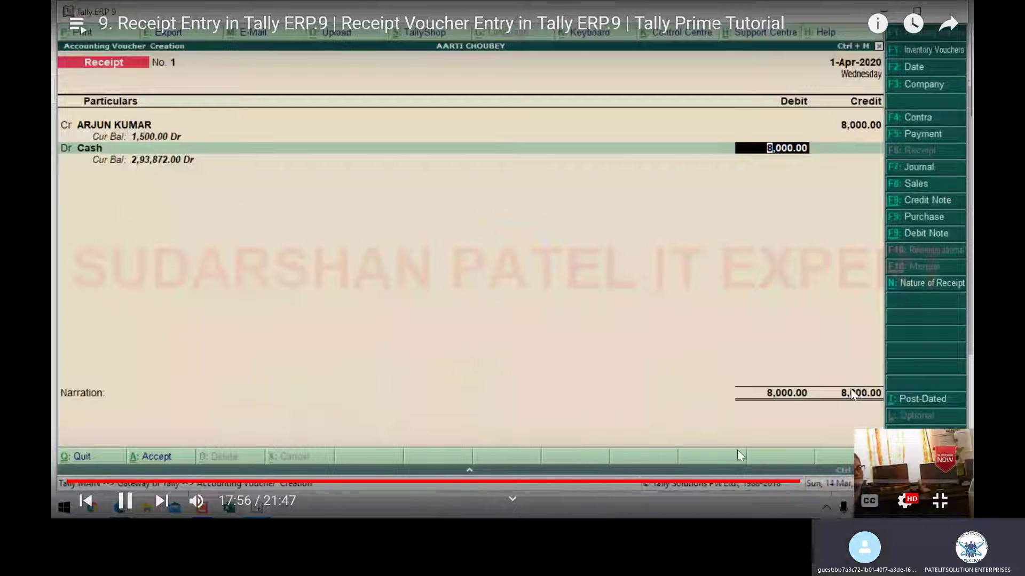
{"action": "left_click", "coordinate": [796, 483]}
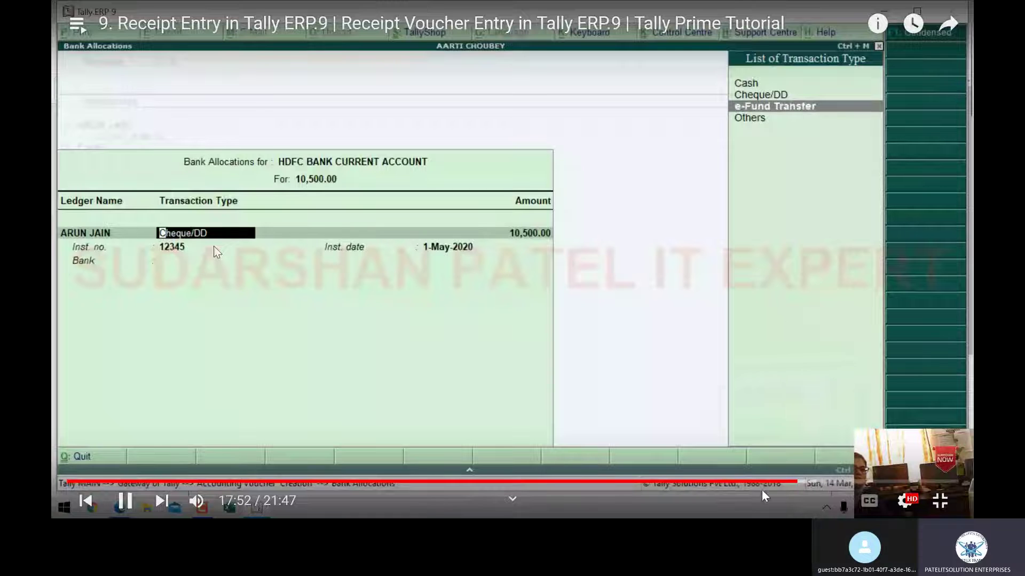
{"action": "left_click", "coordinate": [780, 483]}
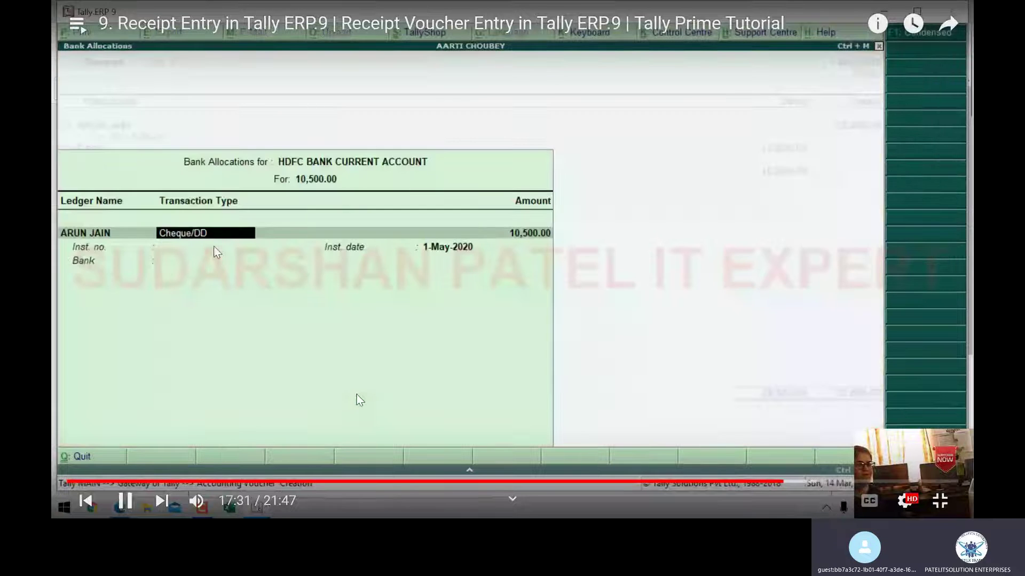
{"action": "left_click", "coordinate": [257, 345]}
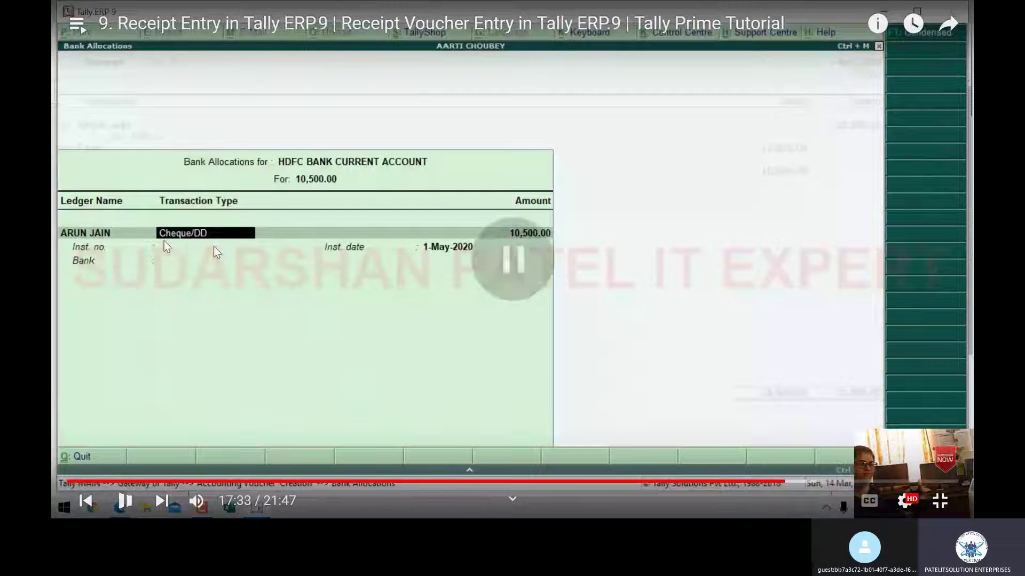
{"action": "left_click", "coordinate": [214, 247]}
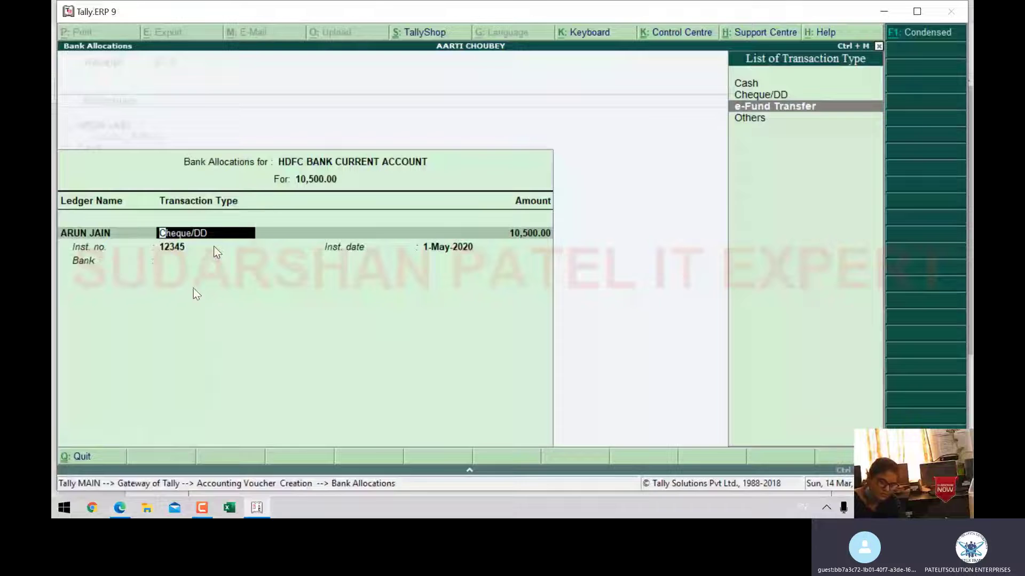
Step: Pause the receipt entry video, copy its link and switch to WhatsApp
{"action": "left_click", "coordinate": [700, 437]}
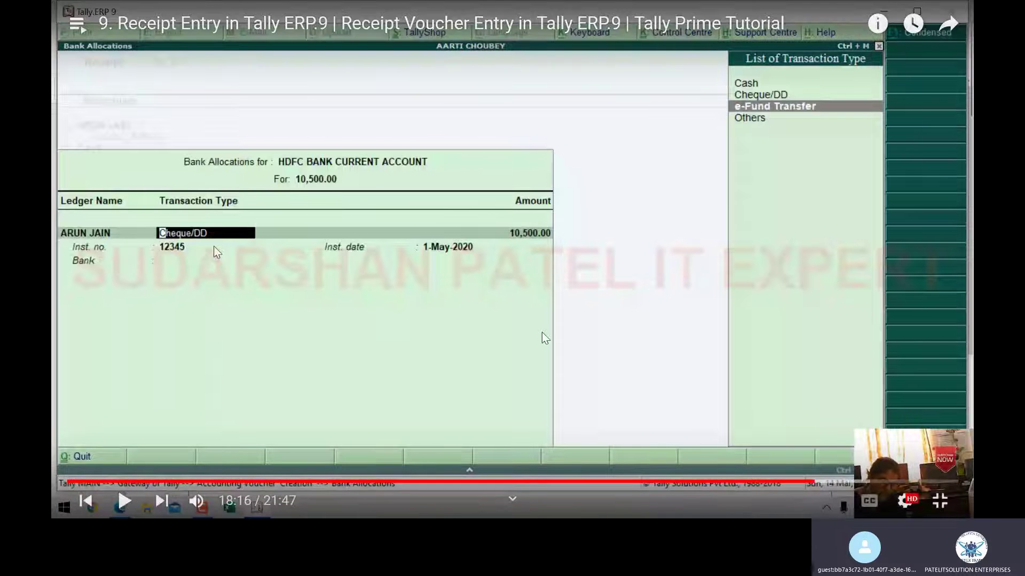
{"action": "right_click", "coordinate": [542, 335]}
{"action": "left_click", "coordinate": [686, 356]}
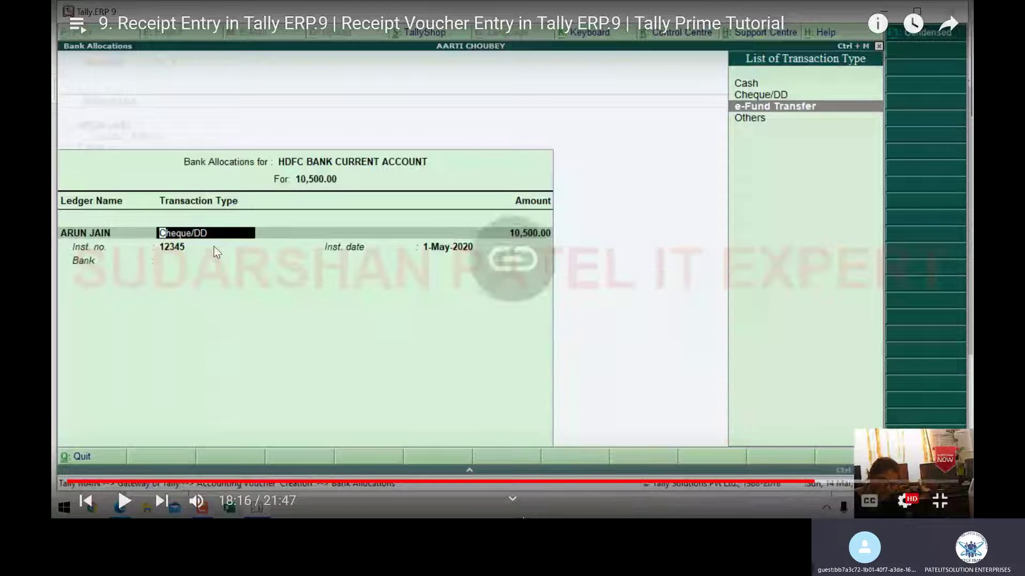
{"action": "left_click", "coordinate": [939, 502]}
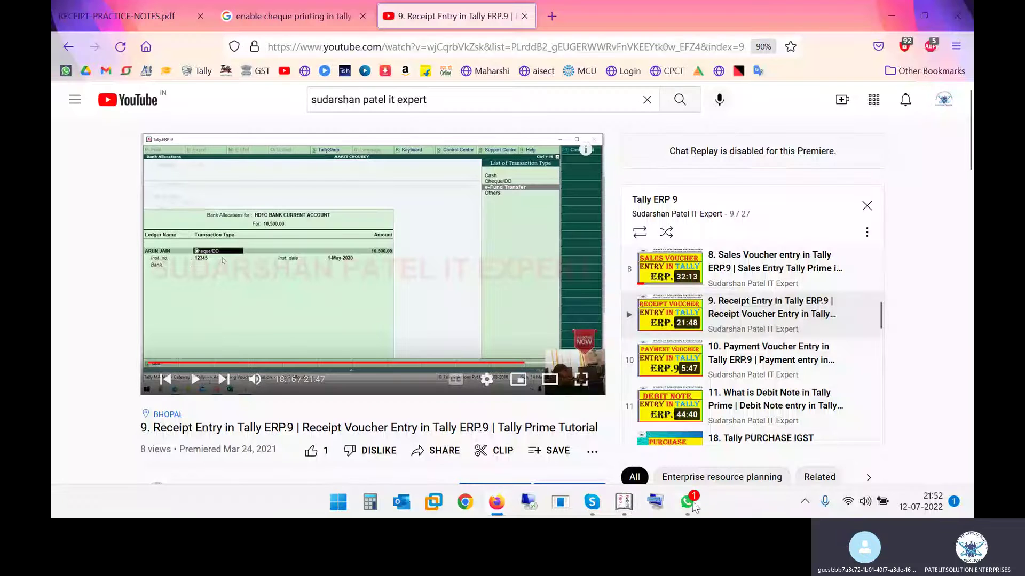
{"action": "left_click", "coordinate": [686, 503]}
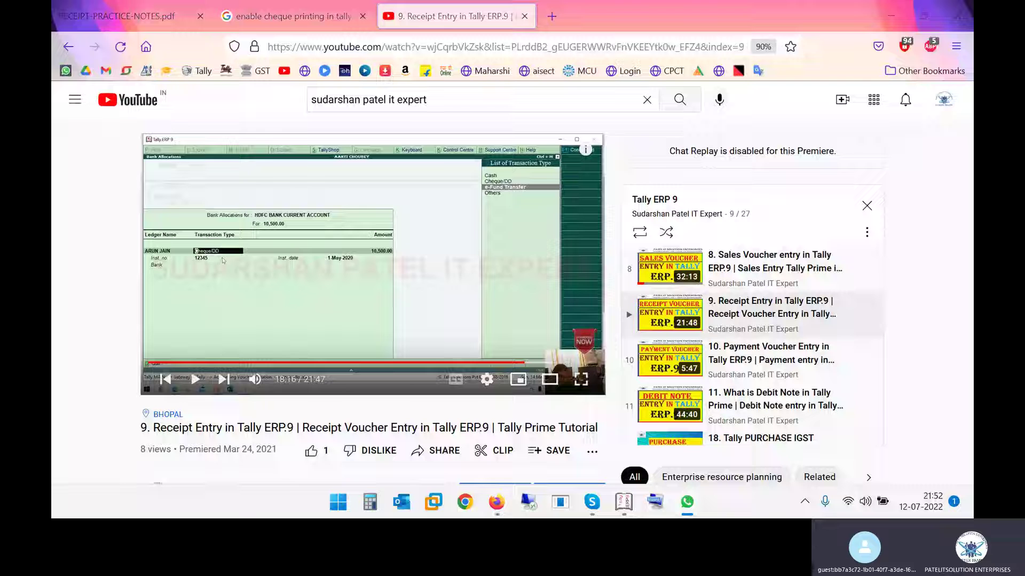
Step: Close the YouTube video and the cheque printing search page, keeping only the receipt practice notes open
{"action": "left_click", "coordinate": [395, 20]}
{"action": "middle_click", "coordinate": [395, 20]}
{"action": "left_click", "coordinate": [362, 16]}
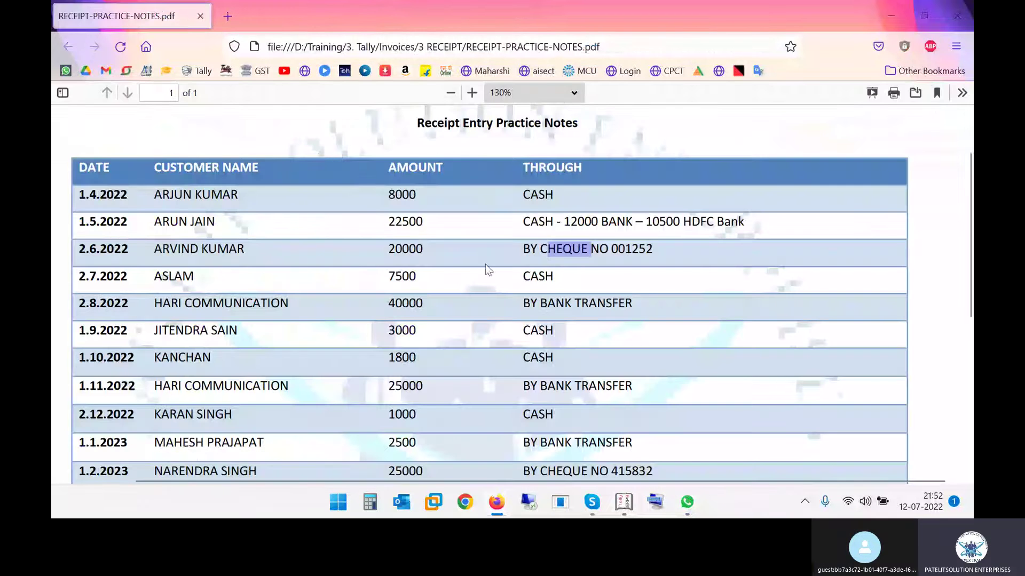
Step: Switch back to Tally.ERP 9 and accept the 20,000.00 receipt dated 2-Jun-2022
{"action": "key", "text": "alt+Tab"}
{"action": "key", "text": "alt+Tab"}
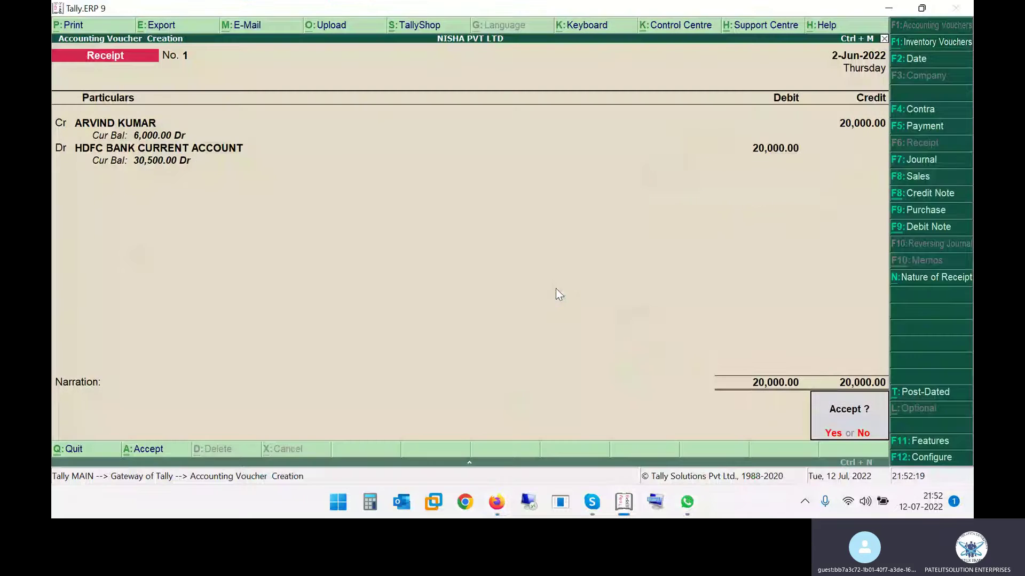
{"action": "key", "text": "Return"}
Step: Switch to the receipt practice notes and examine the remaining entries and their payment methods
{"action": "key", "text": "alt+Tab"}
{"action": "scroll", "coordinate": [447, 335], "scroll_direction": "down", "scroll_amount": 1}
{"action": "scroll", "coordinate": [447, 340], "scroll_direction": "down", "scroll_amount": 3}
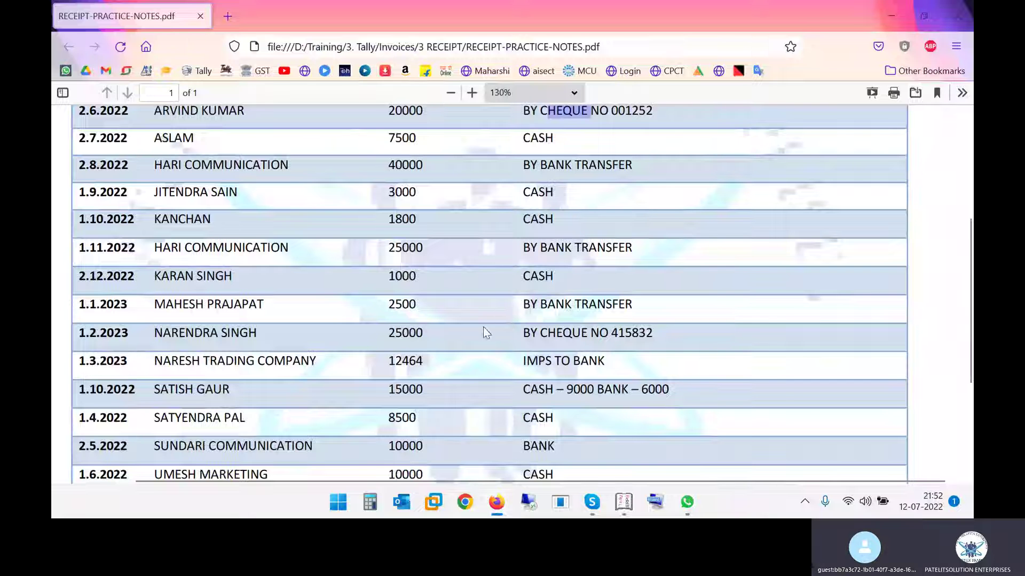
Step: Open File Explorer and browse to the Invoices folder under Training and 3. Tally on New Volume (D:)
{"action": "key", "text": "alt+Tab"}
{"action": "key", "text": "alt+Tab"}
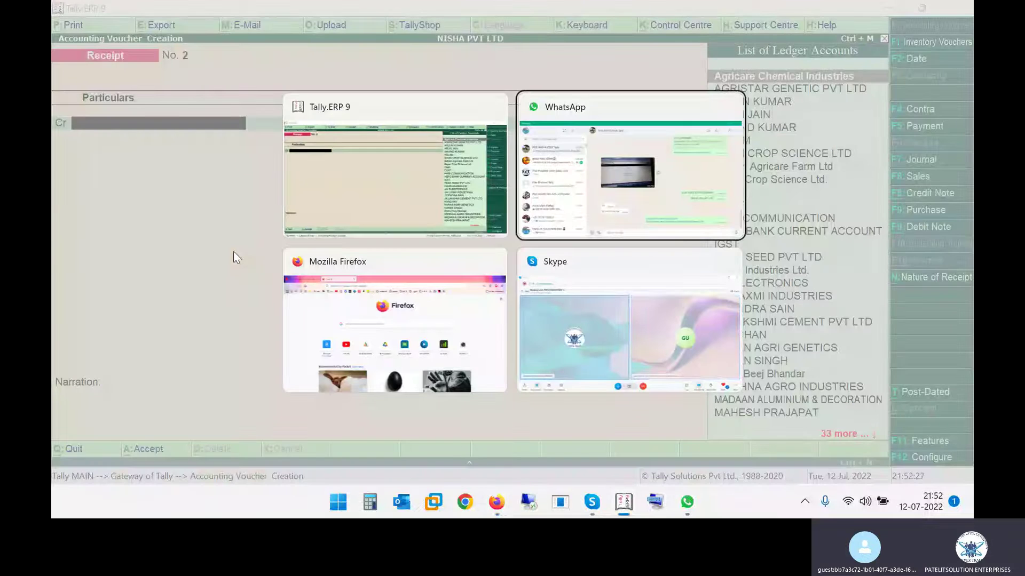
{"action": "key", "text": "super+e"}
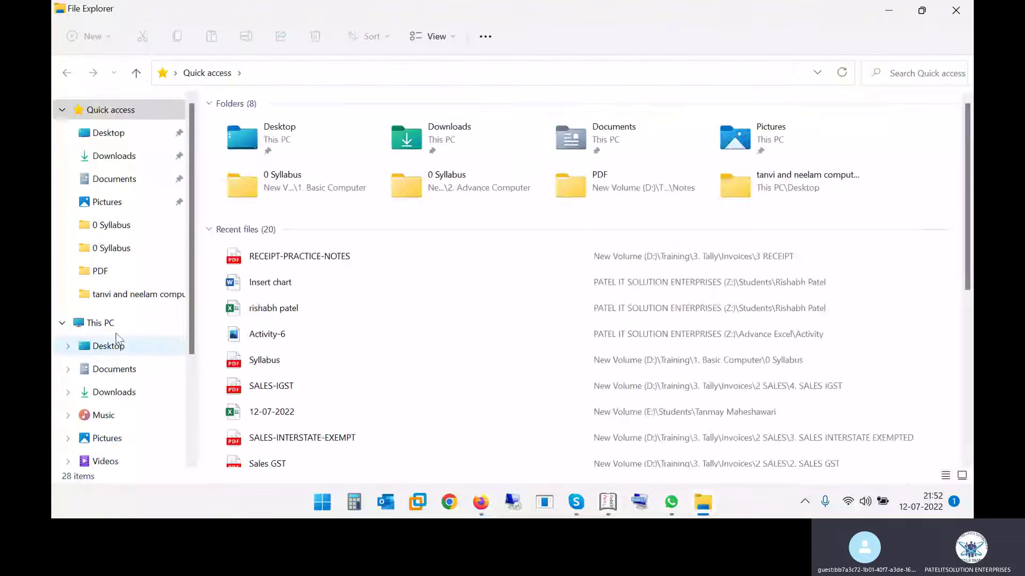
{"action": "left_click", "coordinate": [102, 323]}
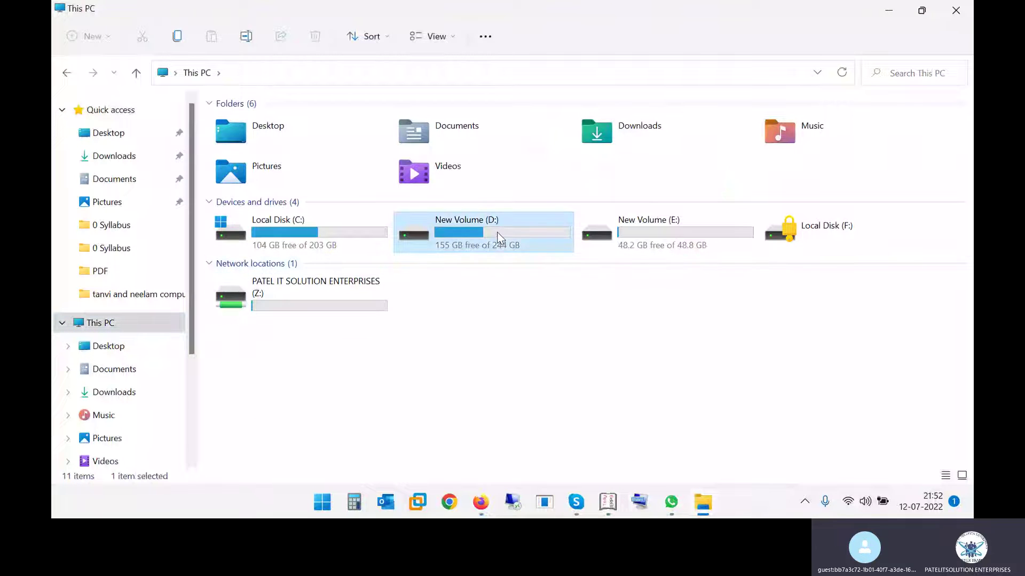
{"action": "double_click", "coordinate": [498, 233]}
{"action": "left_click", "coordinate": [229, 219]}
{"action": "double_click", "coordinate": [230, 224]}
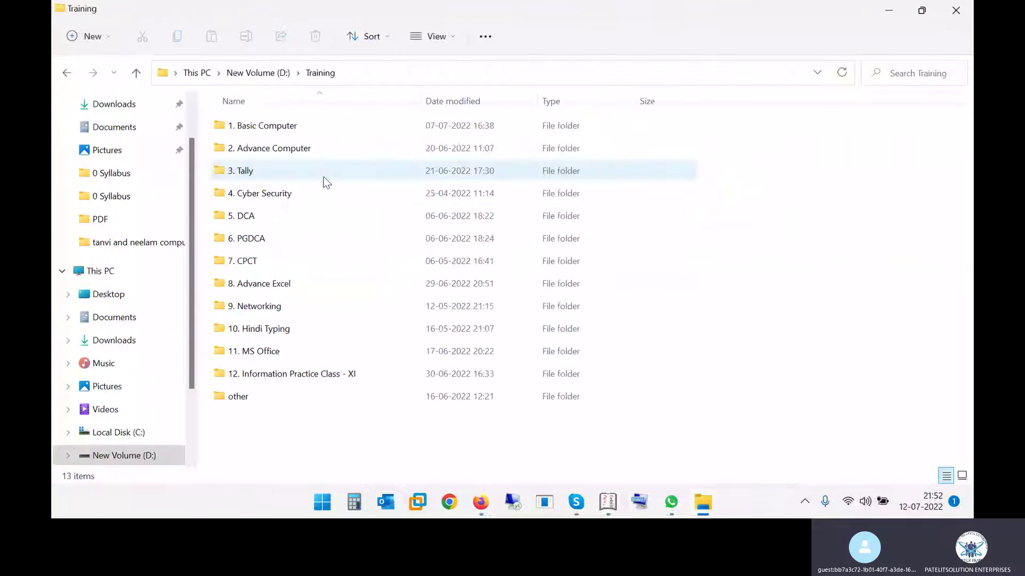
{"action": "double_click", "coordinate": [239, 174]}
{"action": "double_click", "coordinate": [261, 151]}
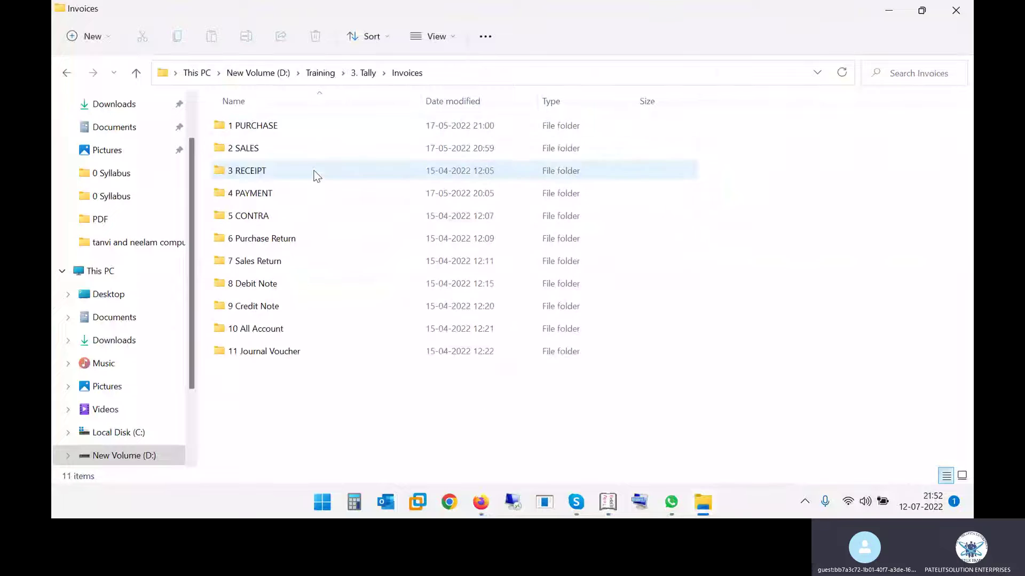
Step: Open the PAYMENT-PRACTICE-NOTES PDF from the 4 PAYMENT folder and enlarge it to 110%
{"action": "double_click", "coordinate": [268, 193]}
{"action": "double_click", "coordinate": [253, 147]}
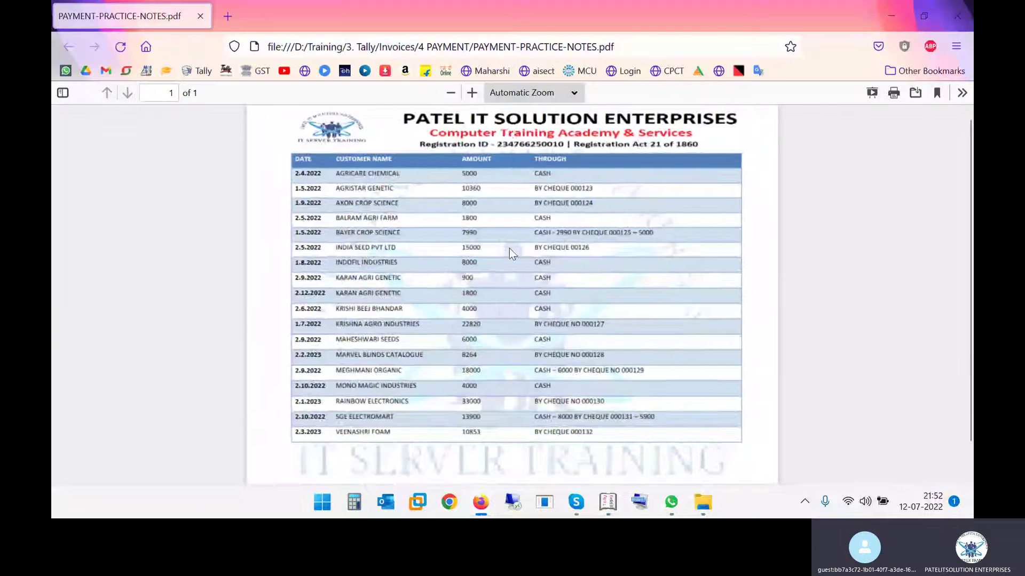
{"action": "left_click", "coordinate": [480, 90]}
{"action": "left_click", "coordinate": [480, 91]}
{"action": "left_click", "coordinate": [480, 91]}
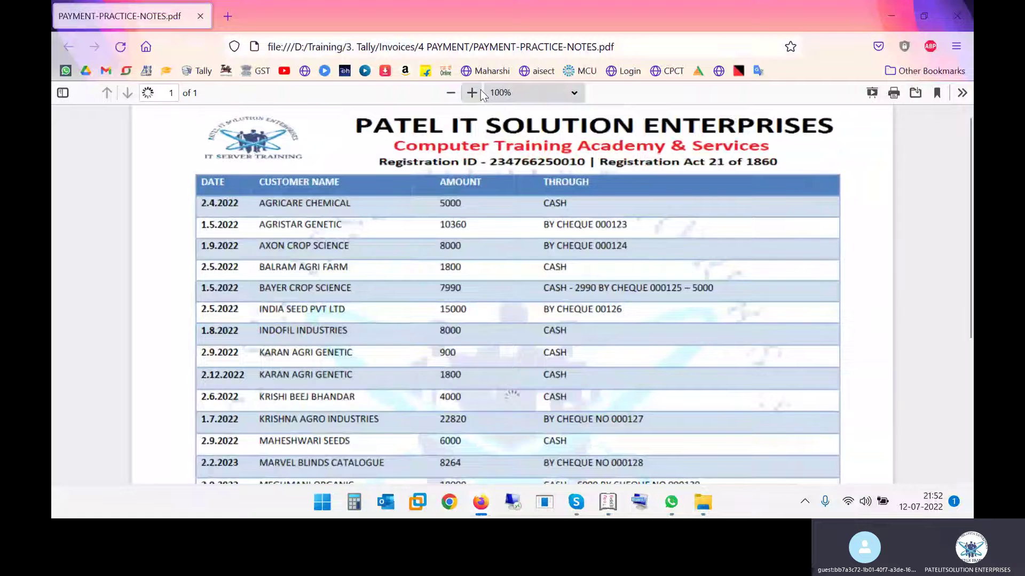
{"action": "left_click", "coordinate": [480, 91]}
{"action": "left_click", "coordinate": [481, 90]}
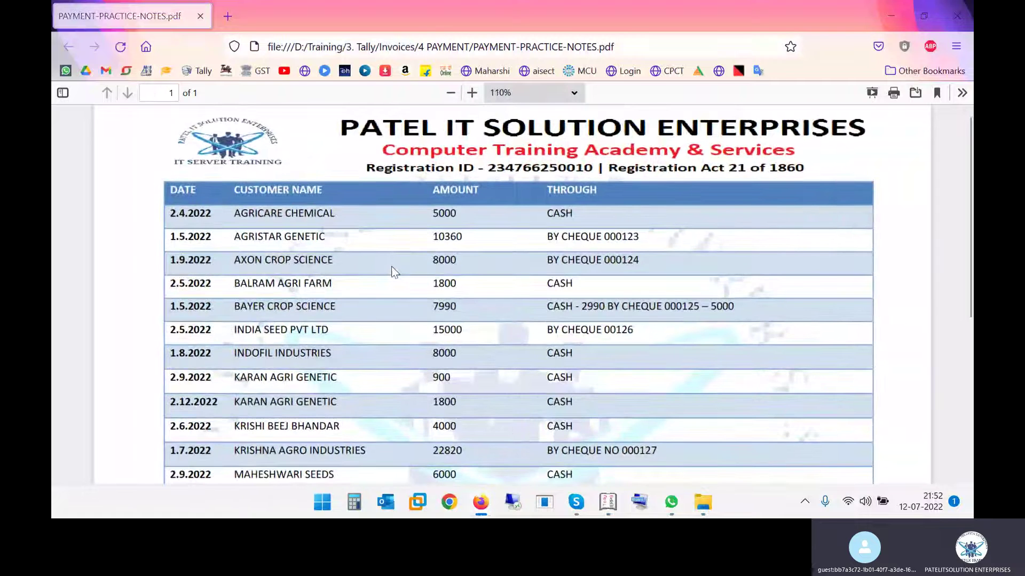
Step: Return to File Explorer and open the 31 Payment Voucher PDF from the Notes\PDF folder under 3. Tally
{"action": "key", "text": "alt+Tab"}
{"action": "key", "text": "alt+Tab"}
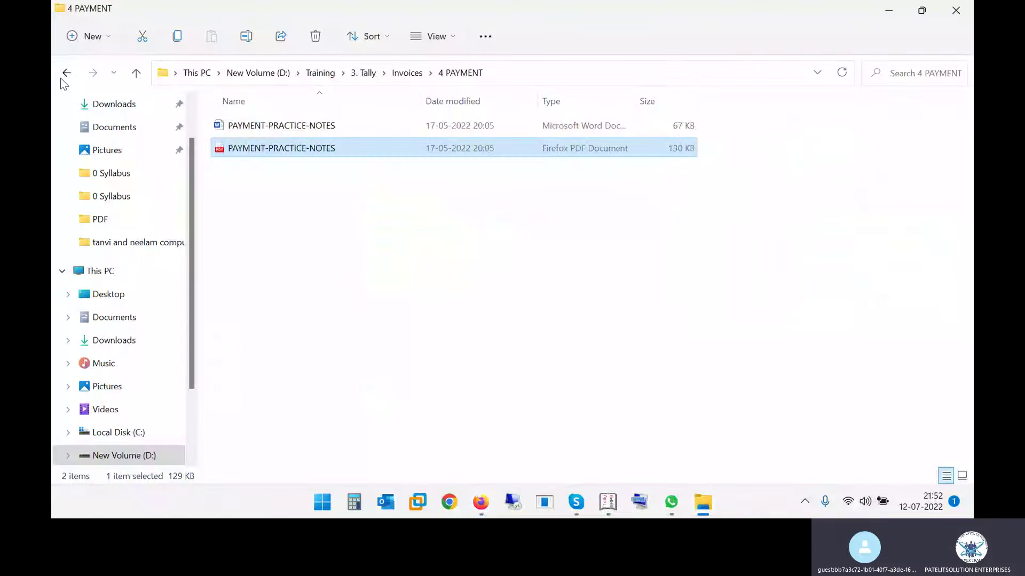
{"action": "left_click", "coordinate": [64, 74]}
{"action": "left_click", "coordinate": [63, 75]}
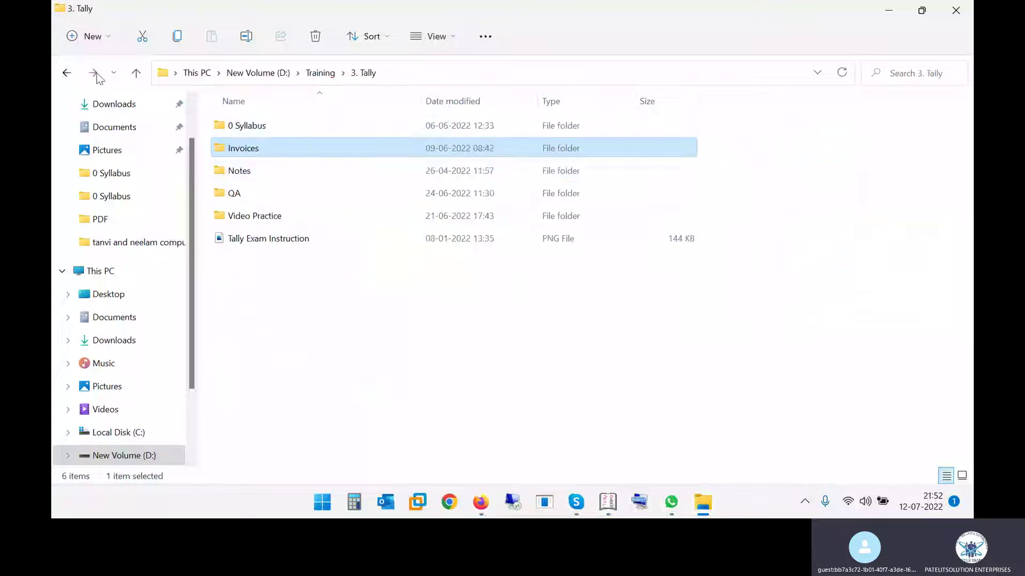
{"action": "double_click", "coordinate": [266, 169]}
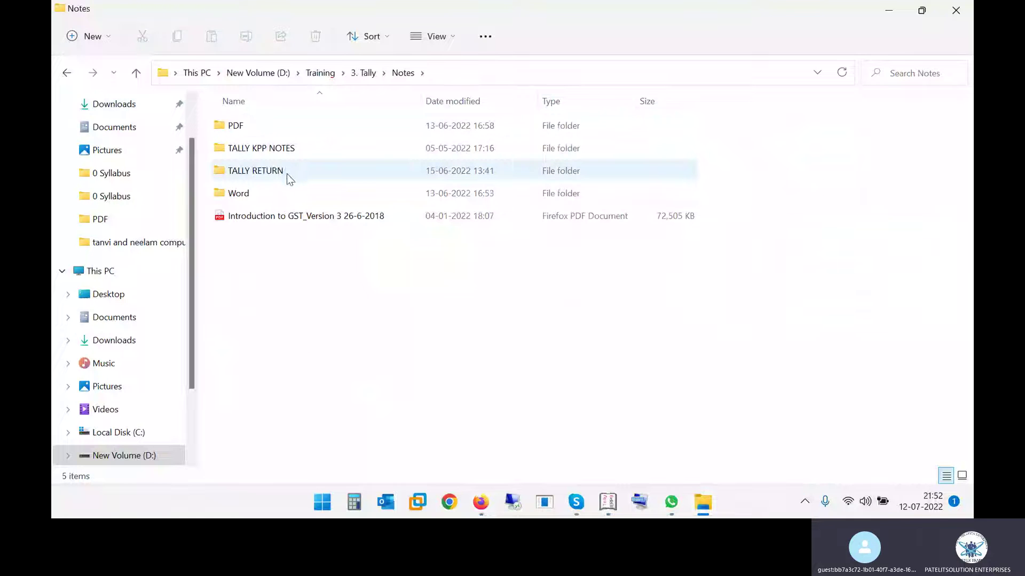
{"action": "double_click", "coordinate": [260, 123]}
{"action": "scroll", "coordinate": [326, 282], "scroll_direction": "down", "scroll_amount": 3}
{"action": "scroll", "coordinate": [327, 287], "scroll_direction": "down", "scroll_amount": 2}
{"action": "scroll", "coordinate": [328, 287], "scroll_direction": "down", "scroll_amount": 1}
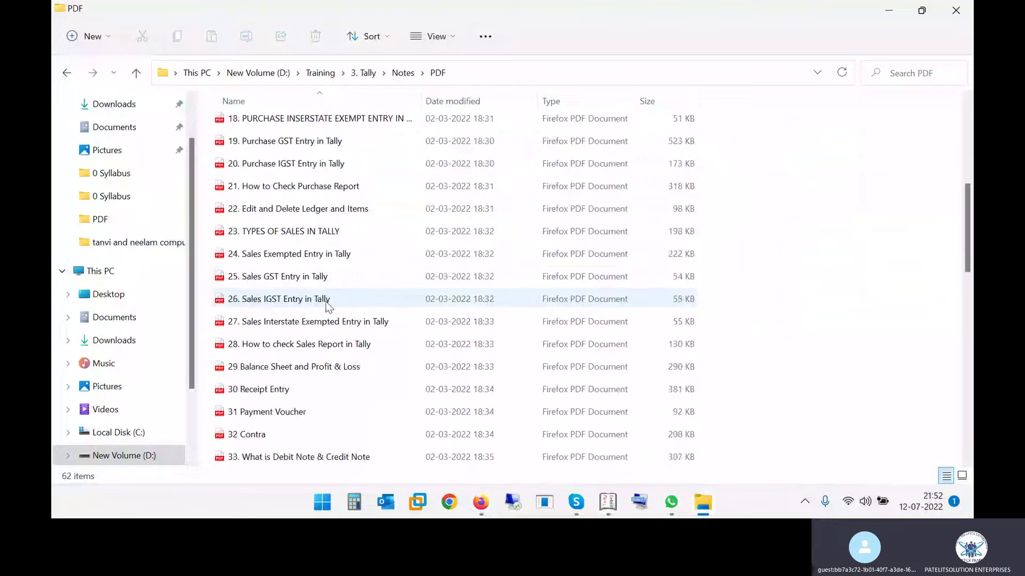
{"action": "scroll", "coordinate": [350, 344], "scroll_direction": "down", "scroll_amount": 1}
{"action": "double_click", "coordinate": [283, 345]}
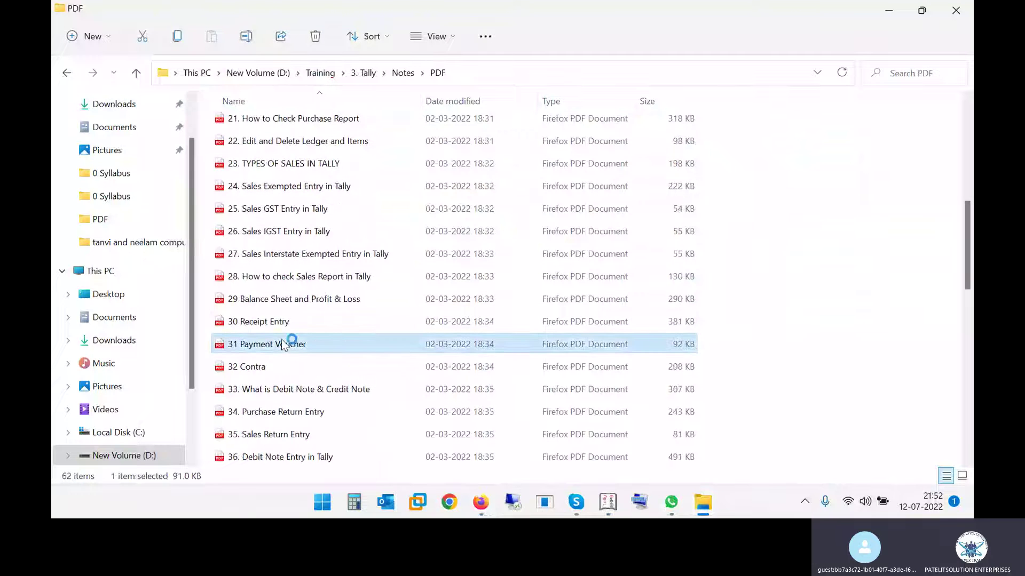
Step: Examine the payment voucher notes with their sample cash payment and close the PDF
{"action": "scroll", "coordinate": [427, 287], "scroll_direction": "down", "scroll_amount": 2}
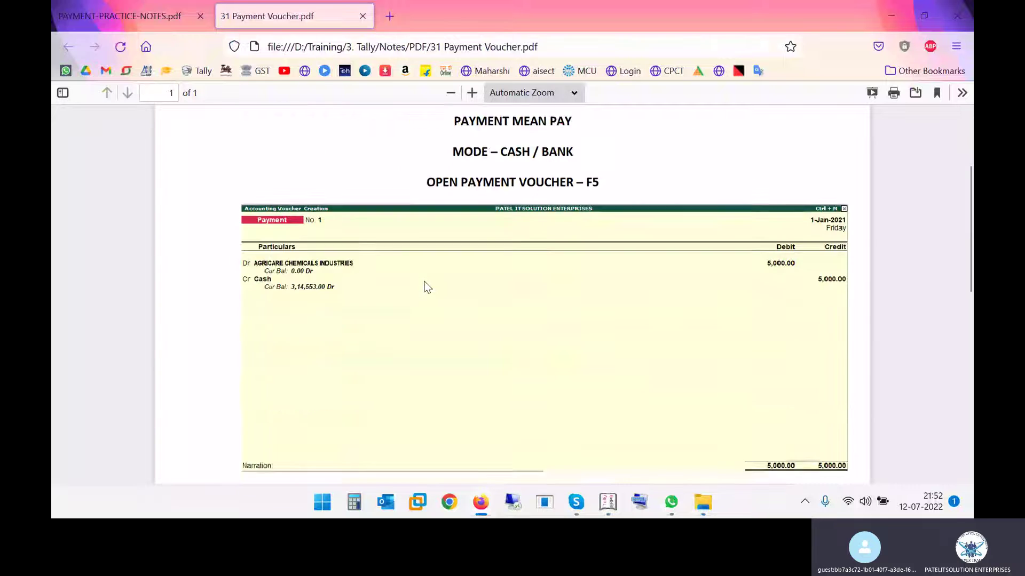
{"action": "scroll", "coordinate": [427, 287], "scroll_direction": "down", "scroll_amount": 2}
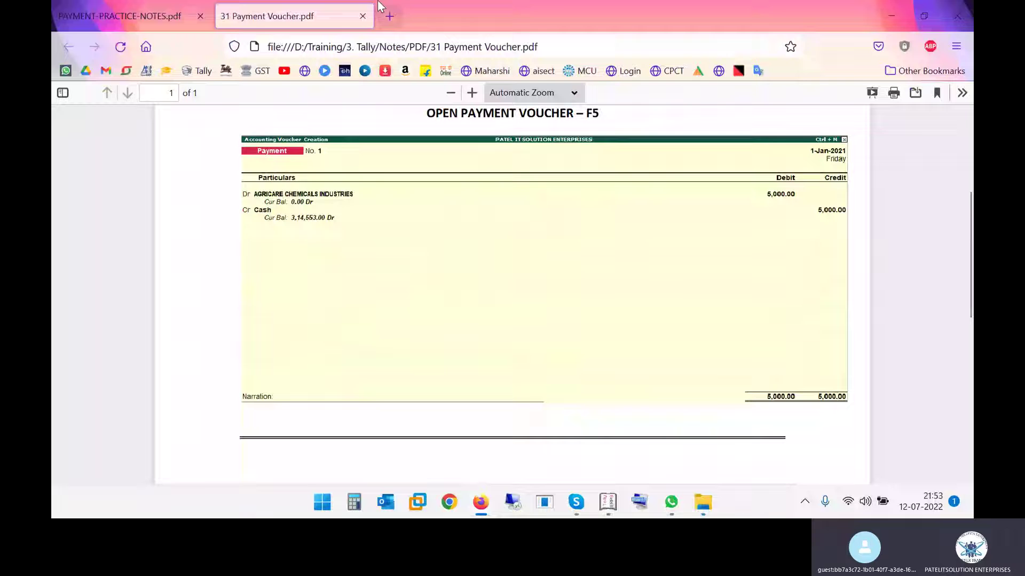
{"action": "scroll", "coordinate": [383, 181], "scroll_direction": "down", "scroll_amount": 3}
{"action": "scroll", "coordinate": [383, 182], "scroll_direction": "down", "scroll_amount": 3}
{"action": "scroll", "coordinate": [375, 178], "scroll_direction": "up", "scroll_amount": 8}
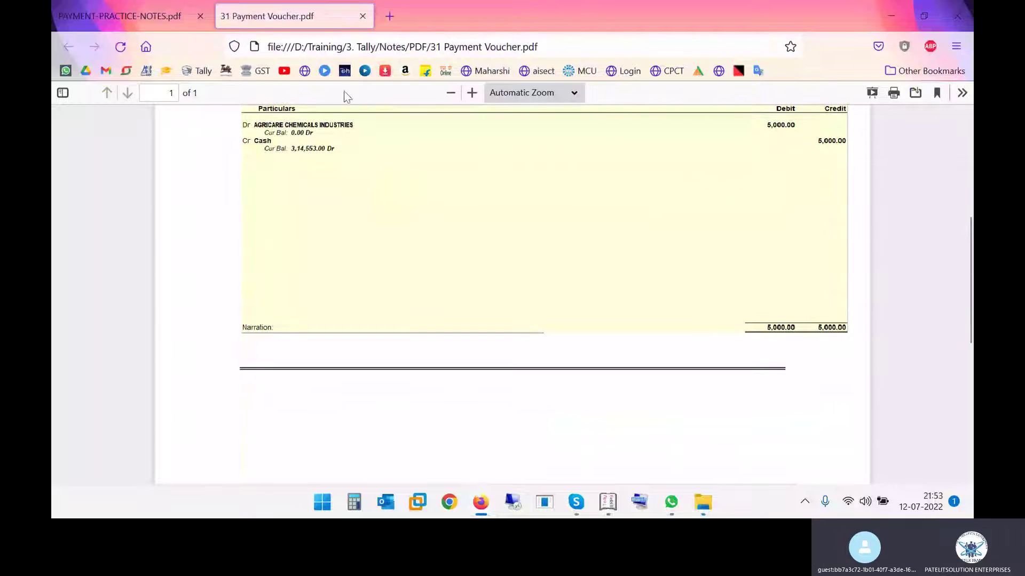
{"action": "left_click", "coordinate": [362, 16]}
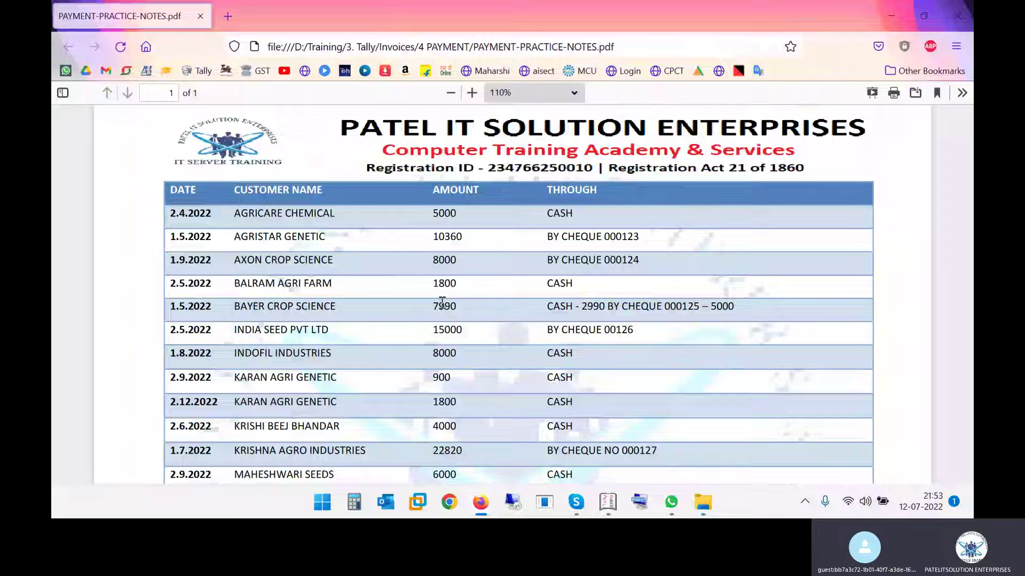
Step: Find the Agricare Chemical entry in the payment practice notes, switch to Tally.ERP 9 and open a payment voucher
{"action": "left_click_drag", "start_coordinate": [245, 211], "coordinate": [339, 212]}
{"action": "left_click", "coordinate": [339, 213]}
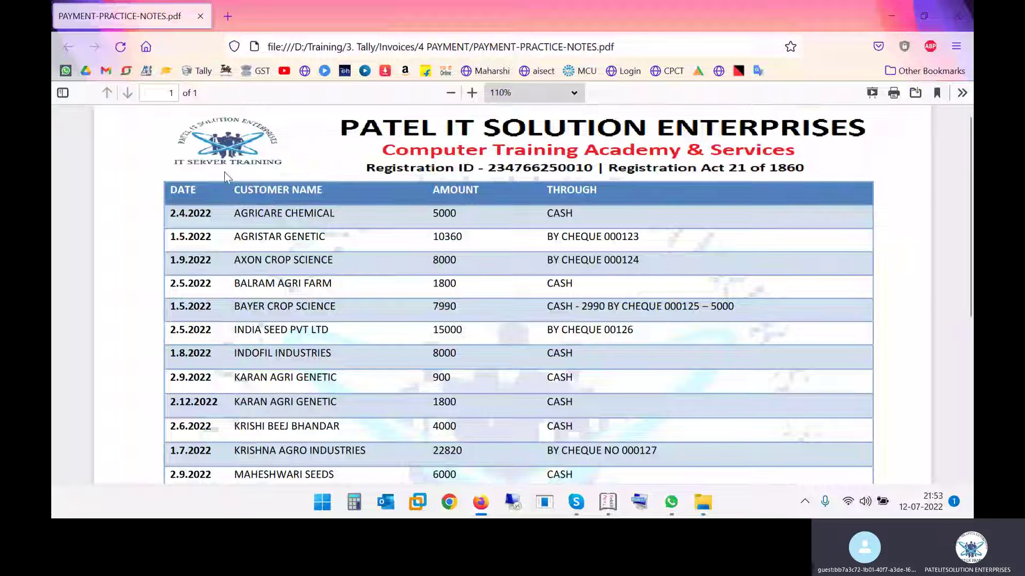
{"action": "left_click", "coordinate": [607, 504]}
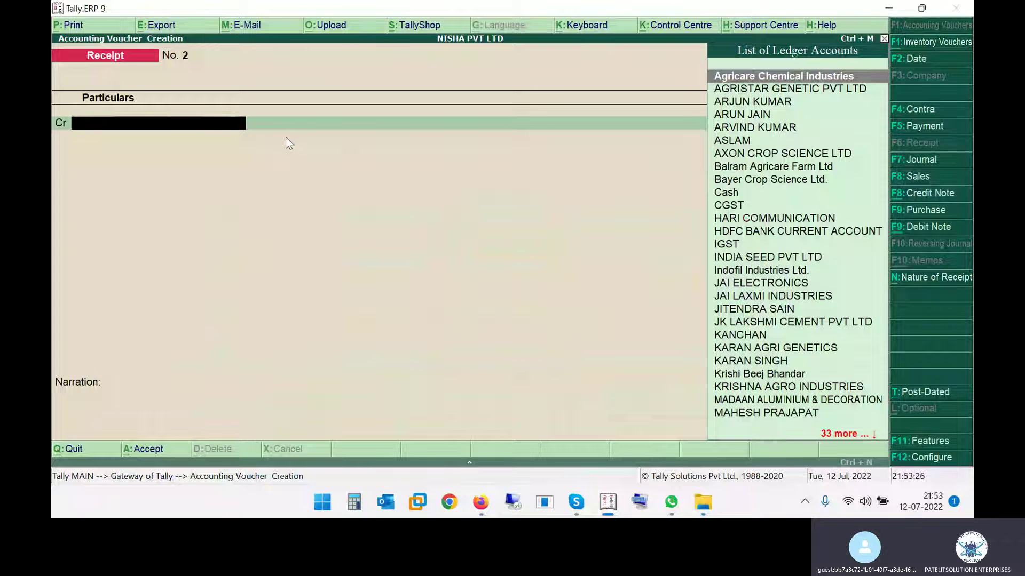
{"action": "key", "text": "F5"}
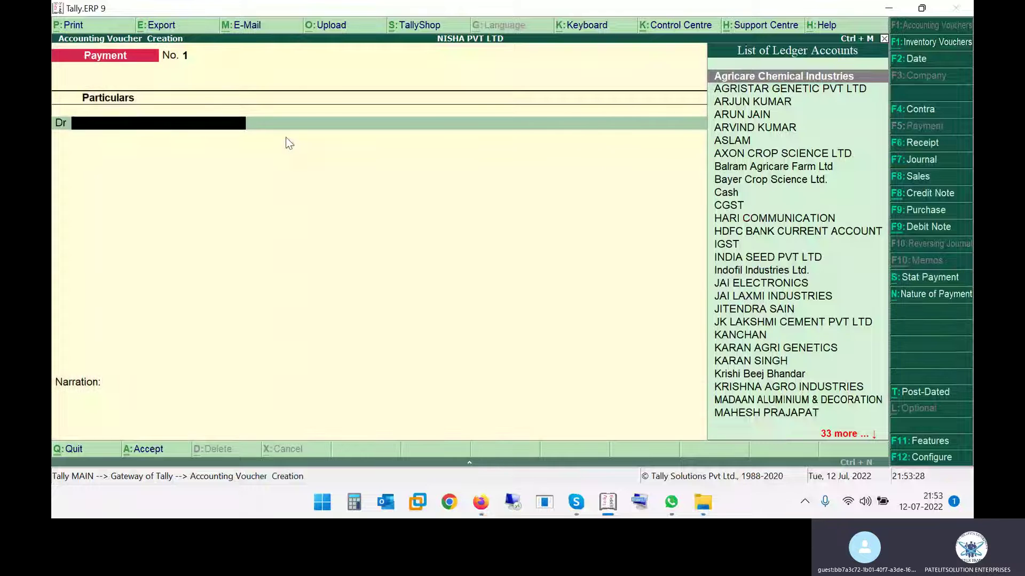
Step: Check the first entry's date in the practice notes and set the payment voucher date to 2-Apr-2022
{"action": "key", "text": "alt+Tab"}
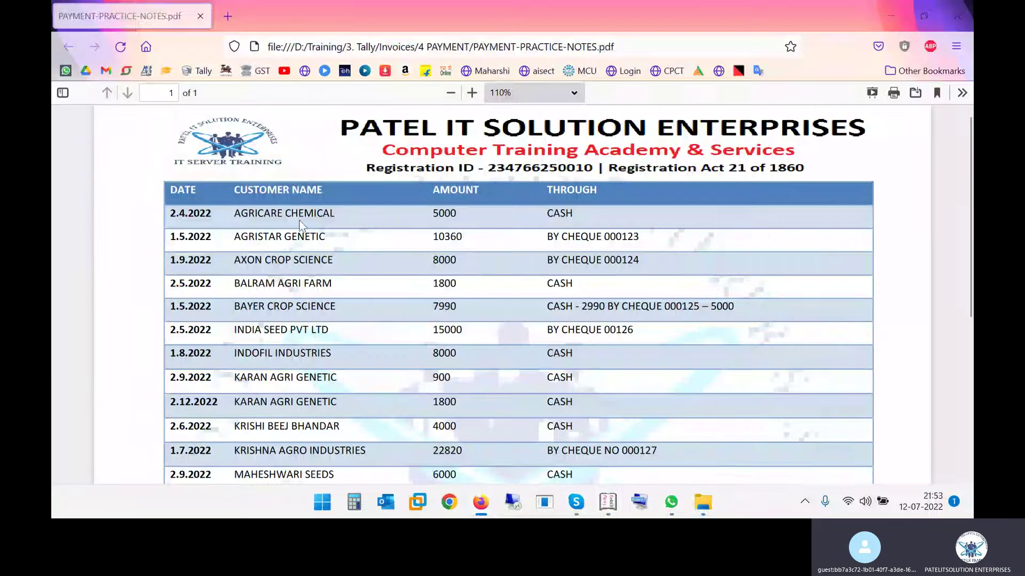
{"action": "left_click_drag", "start_coordinate": [171, 211], "coordinate": [212, 212]}
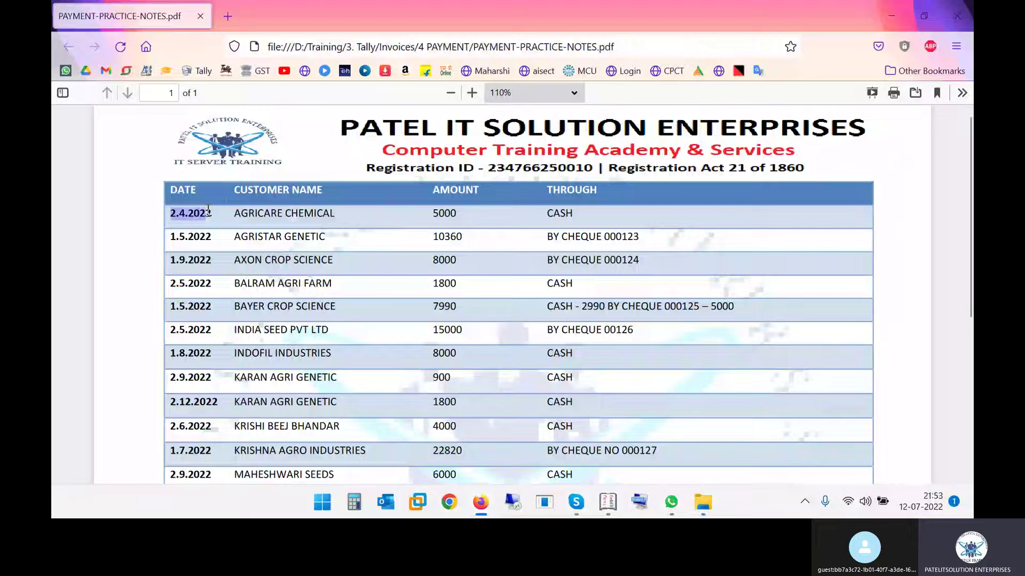
{"action": "key", "text": "alt+Tab"}
{"action": "key", "text": "F2"}
{"action": "type", "text": "2.4"}
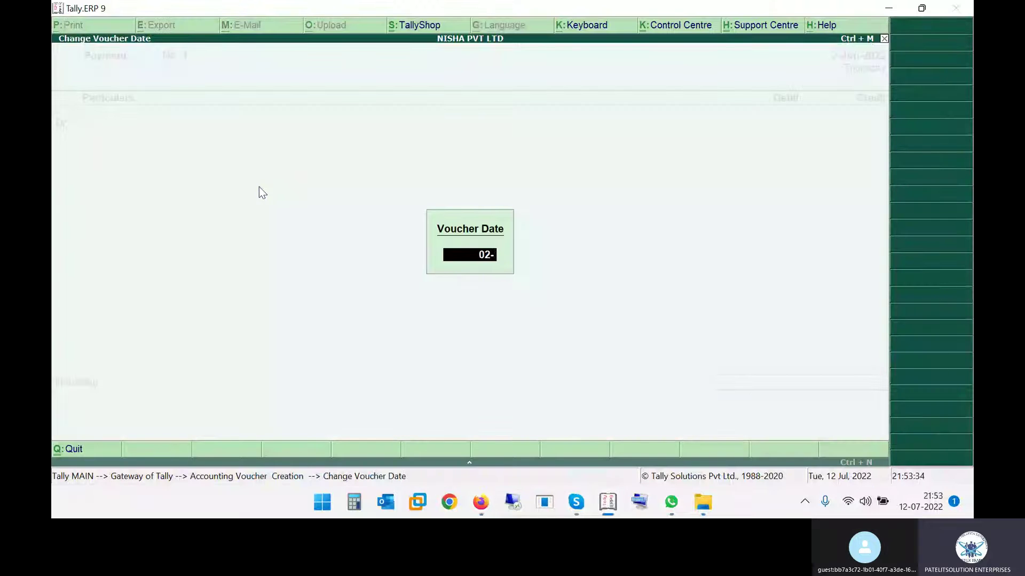
{"action": "key", "text": "Return"}
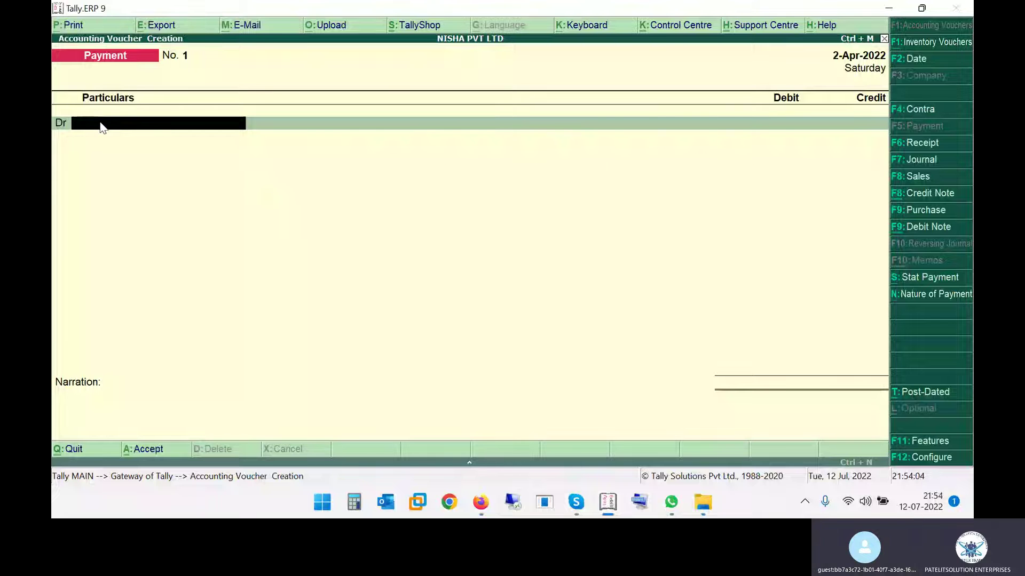
Step: Switch to the payment practice notes and examine the Agricare Chemical entry's name, amount and payment method
{"action": "key", "text": "alt+Tab"}
{"action": "left_click_drag", "start_coordinate": [250, 221], "coordinate": [314, 218]}
{"action": "left_click_drag", "start_coordinate": [432, 216], "coordinate": [482, 224]}
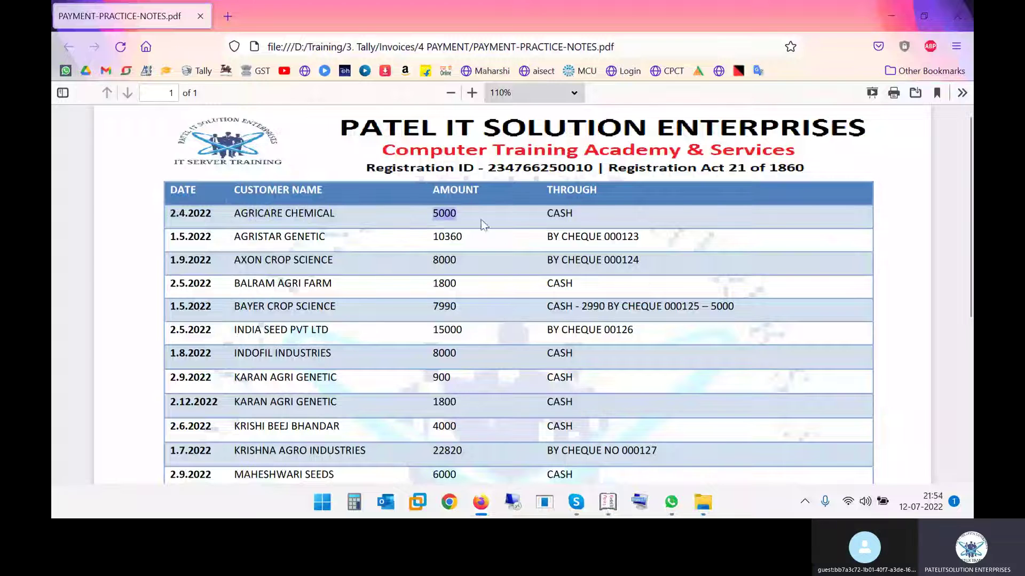
{"action": "triple_click", "coordinate": [575, 213]}
{"action": "left_click", "coordinate": [590, 216]}
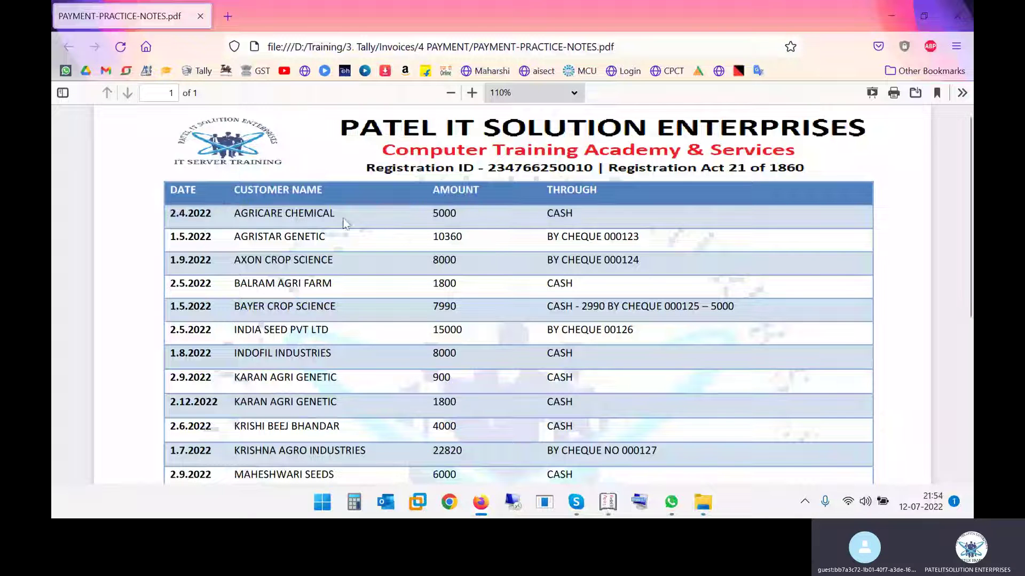
{"action": "left_click_drag", "start_coordinate": [258, 218], "coordinate": [325, 215]}
{"action": "left_click", "coordinate": [363, 221]}
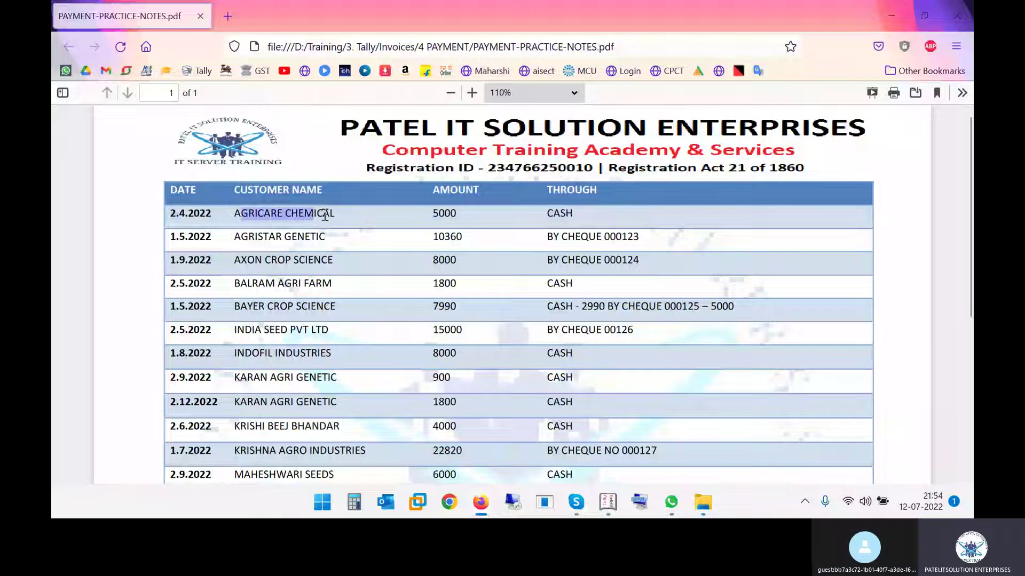
Step: Return to Tally.ERP 9 and debit Agricare Chemical Industries with 5,000.00 in the payment voucher
{"action": "key", "text": "alt+Tab"}
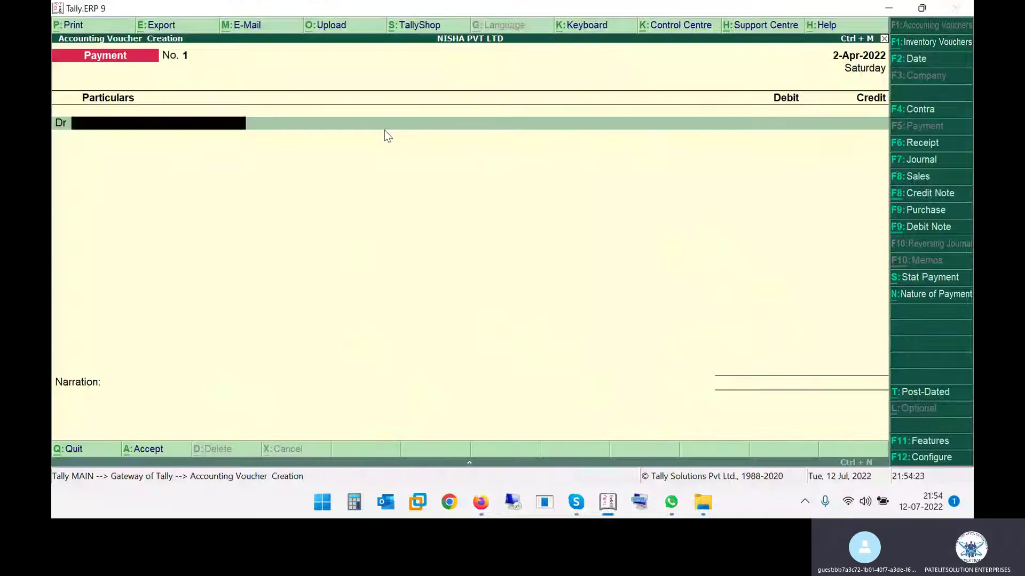
{"action": "type", "text": "AGR"}
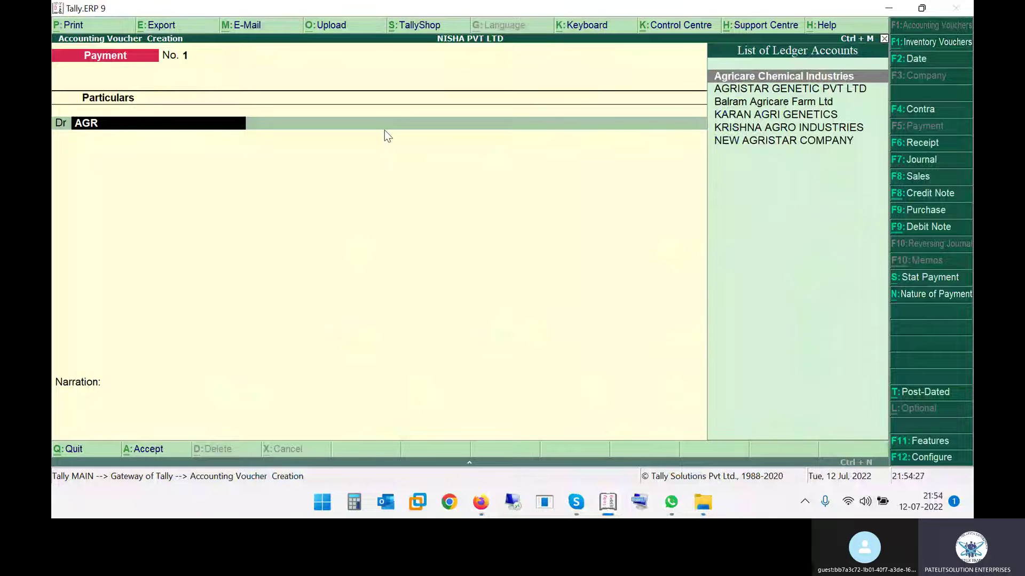
{"action": "key", "text": "Return"}
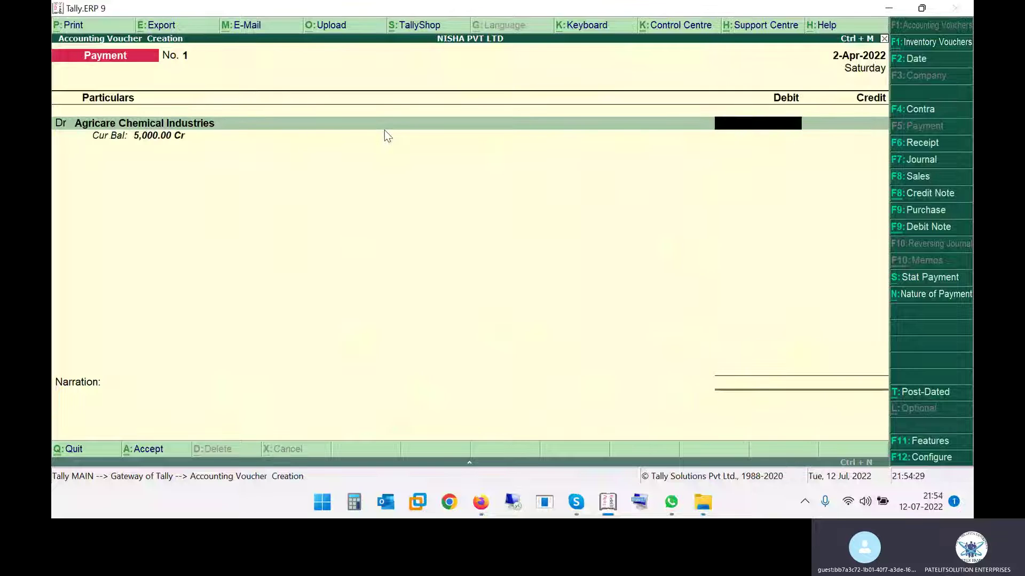
{"action": "key", "text": "alt+Tab"}
{"action": "key", "text": "alt+Tab"}
{"action": "type", "text": "5"}
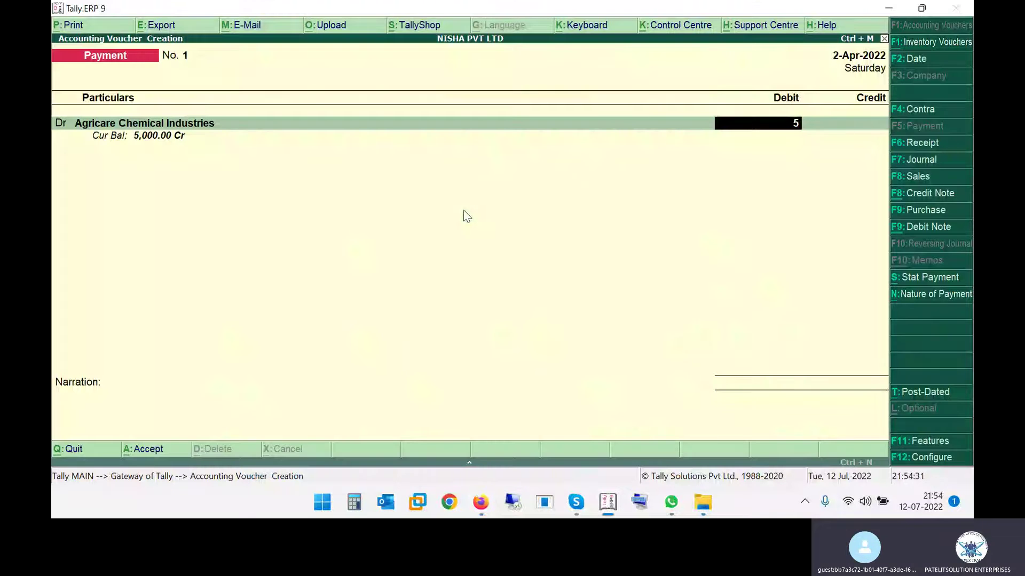
{"action": "type", "text": "000"}
{"action": "key", "text": "Return"}
{"action": "key", "text": "Return"}
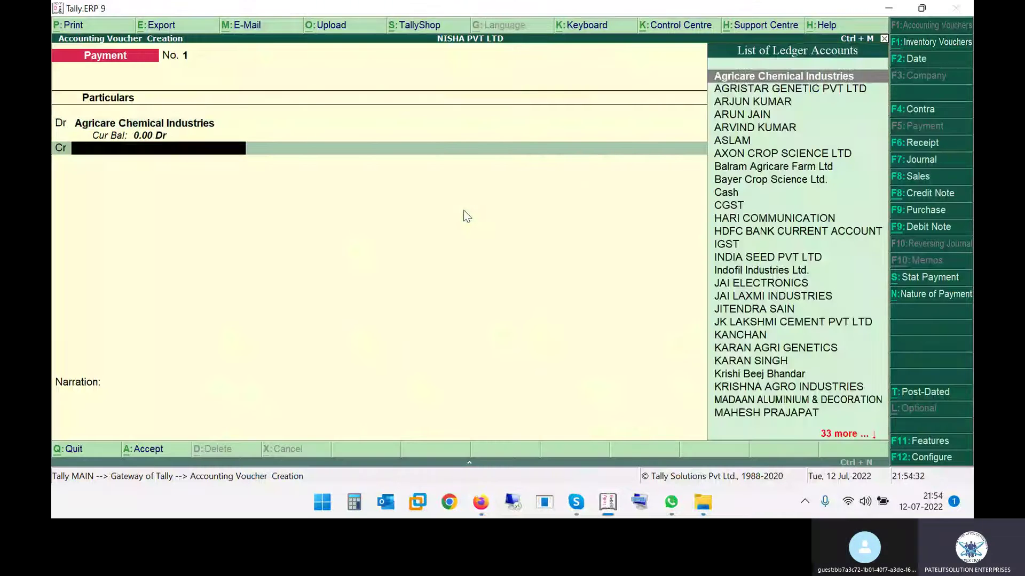
Step: Check the payment method in the notes, credit Cash with 5,000.00 and leave the narration blank
{"action": "key", "text": "alt+Tab"}
{"action": "key", "text": "alt+Tab"}
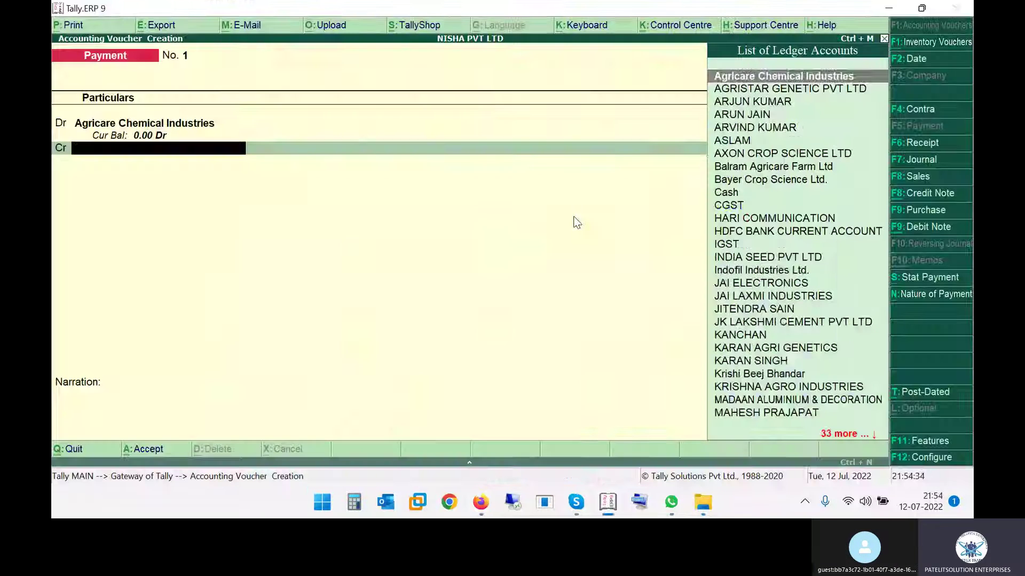
{"action": "type", "text": "CASH"}
{"action": "key", "text": "Return"}
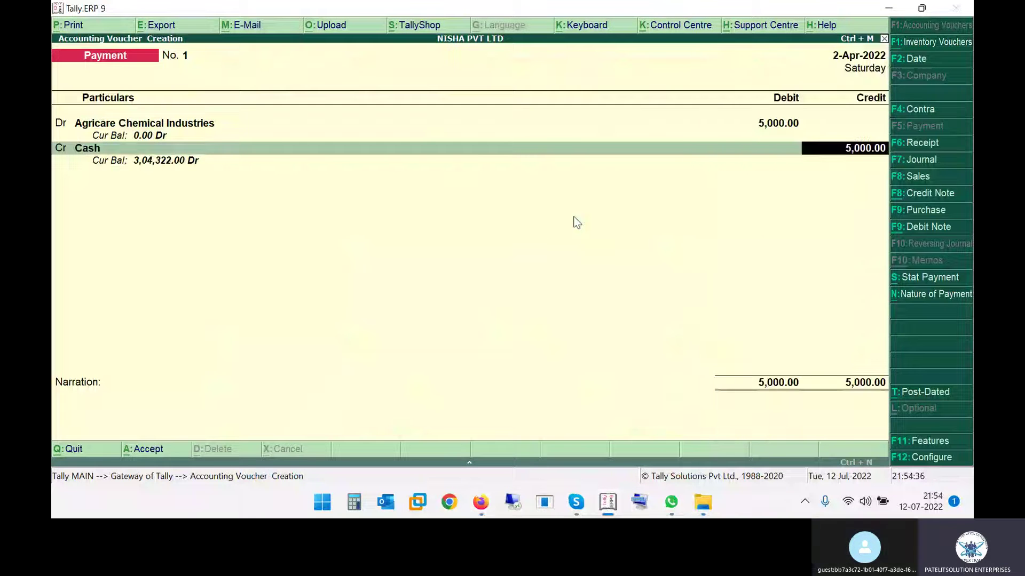
{"action": "key", "text": "Return"}
{"action": "key", "text": "Return"}
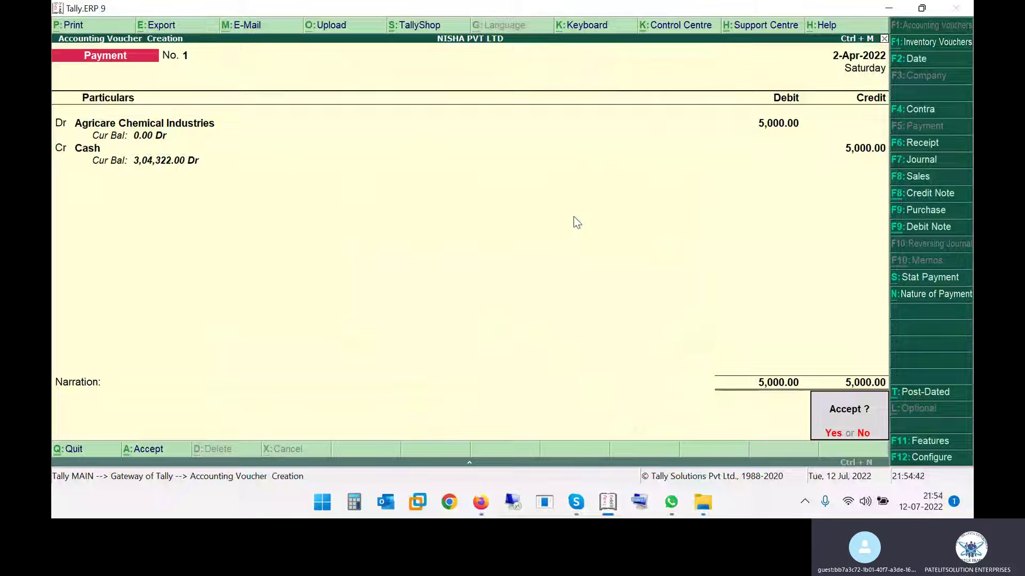
Step: Save the Agricare payment, then set the next voucher's date to 1-May-2022 from the Agristar Genetic entry in the notes
{"action": "key", "text": "Return"}
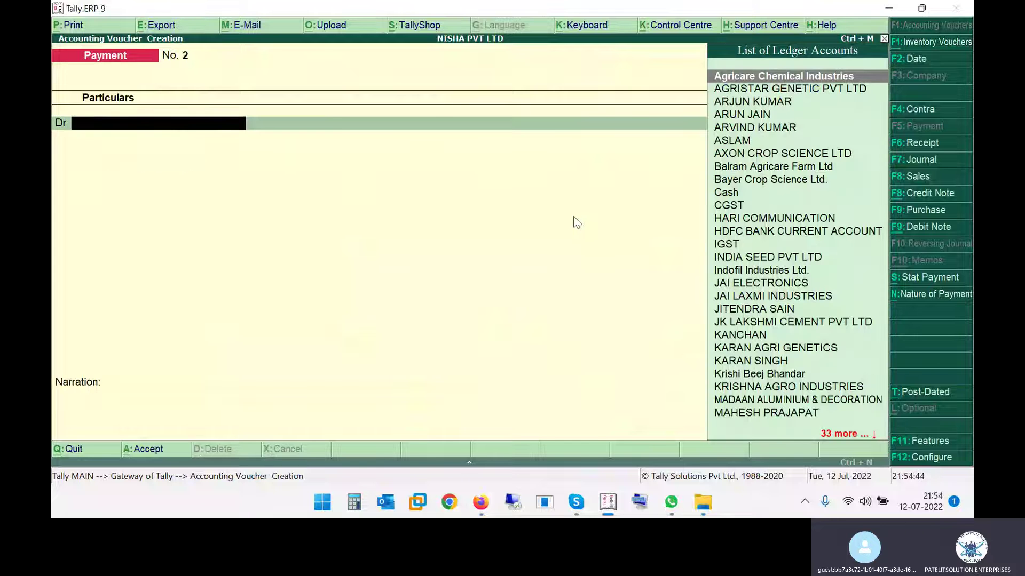
{"action": "key", "text": "alt+Tab"}
{"action": "left_click_drag", "start_coordinate": [177, 236], "coordinate": [207, 237]}
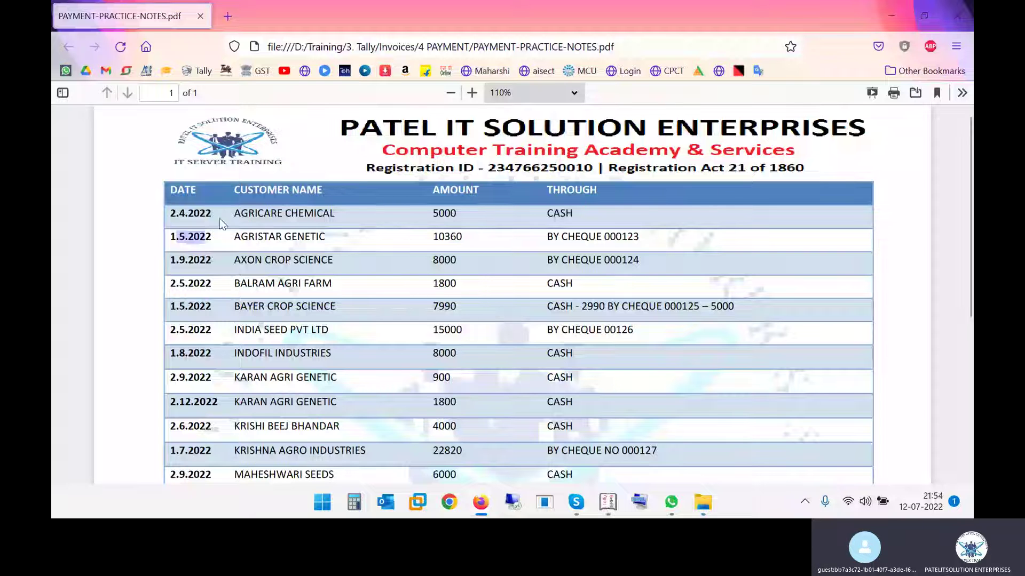
{"action": "left_click_drag", "start_coordinate": [239, 239], "coordinate": [323, 241]}
{"action": "key", "text": "alt+Tab"}
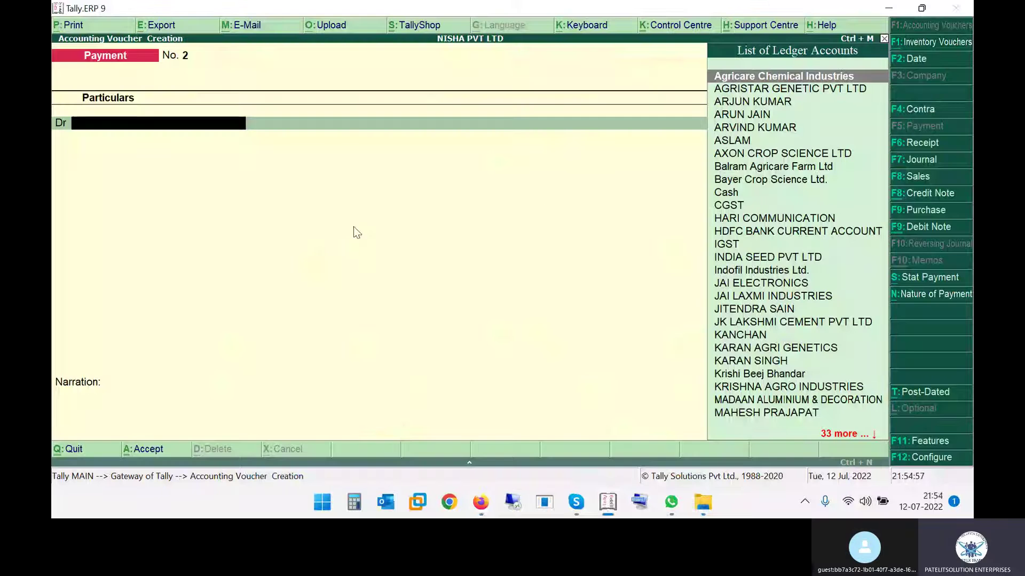
{"action": "key", "text": "F2"}
{"action": "type", "text": "01-05"}
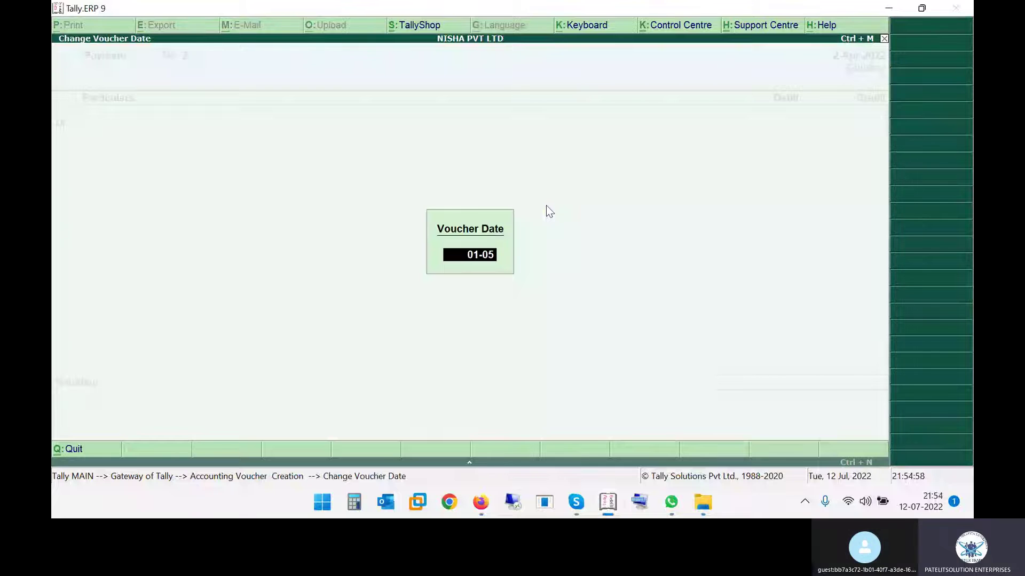
{"action": "key", "text": "Return"}
Step: Debit AGRISTAR GENETIC PVT LTD with 10,360.00, checking the amount in the practice notes
{"action": "type", "text": "AGR"}
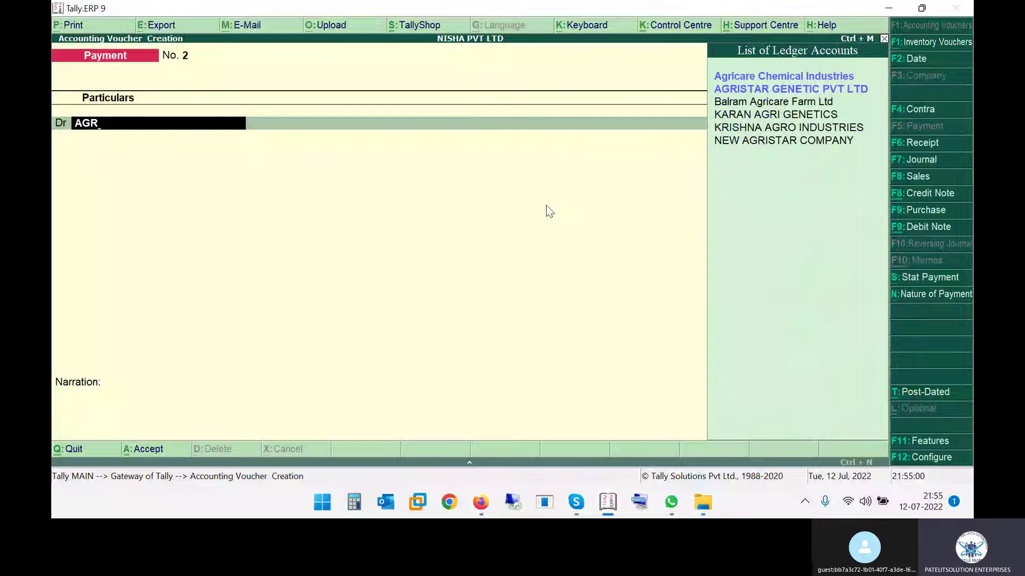
{"action": "key", "text": "Down"}
{"action": "key", "text": "Return"}
{"action": "key", "text": "alt+Tab"}
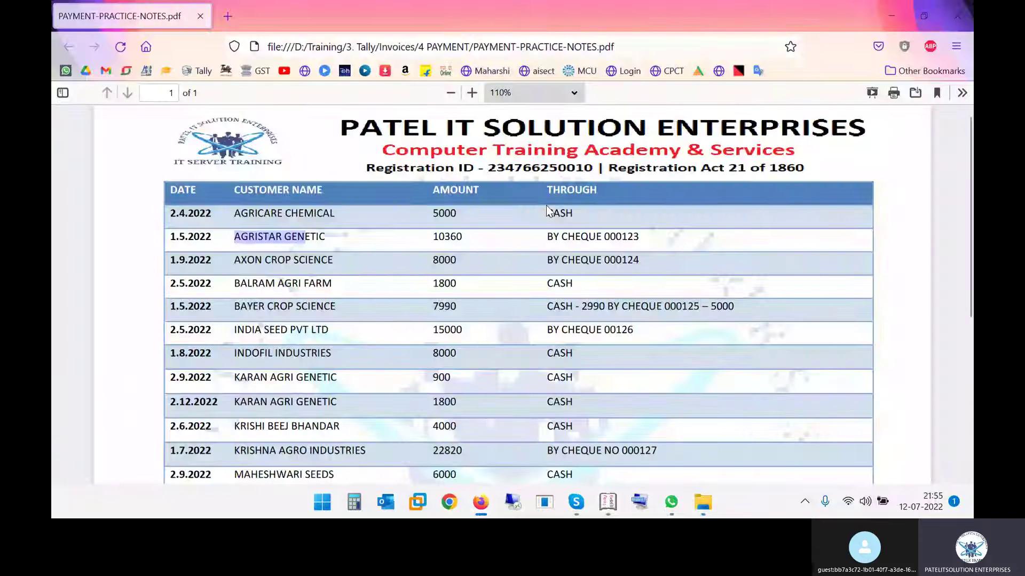
{"action": "key", "text": "alt+Tab"}
{"action": "type", "text": "10"}
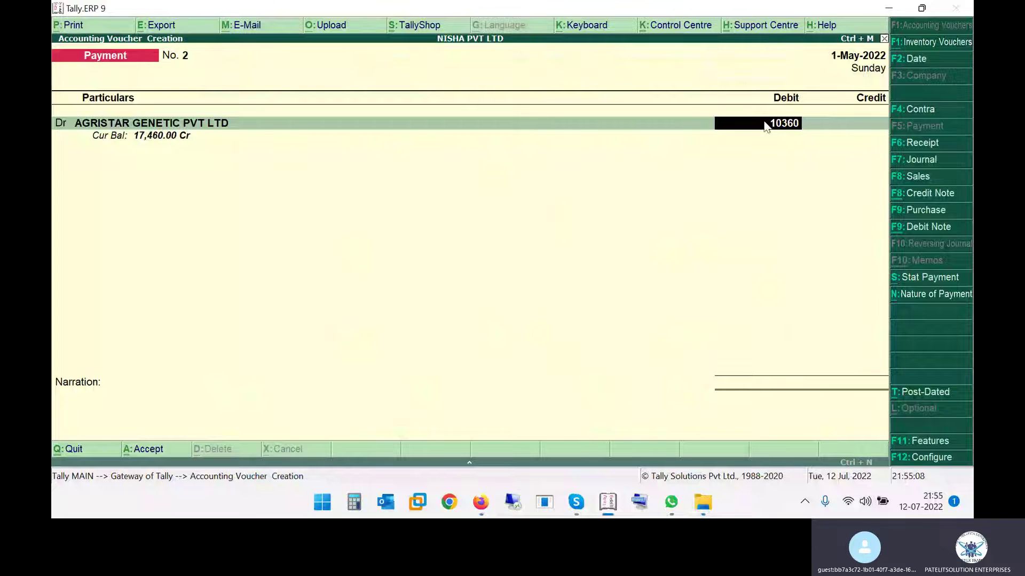
{"action": "key", "text": "Return"}
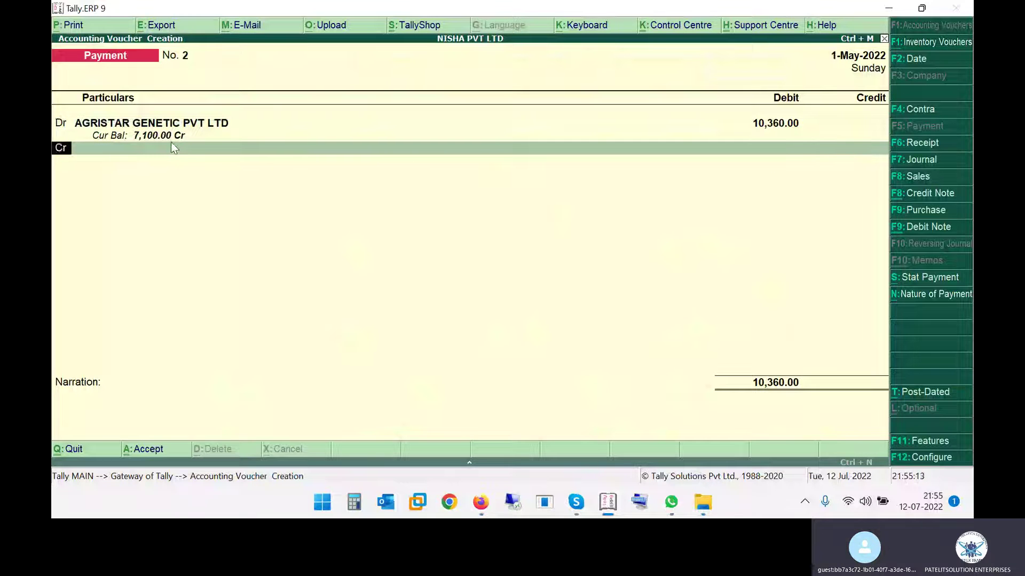
Step: Check the payment method in the notes, credit HDFC BANK CURRENT ACCOUNT with 10,360.00 and save the voucher without narration
{"action": "key", "text": "Return"}
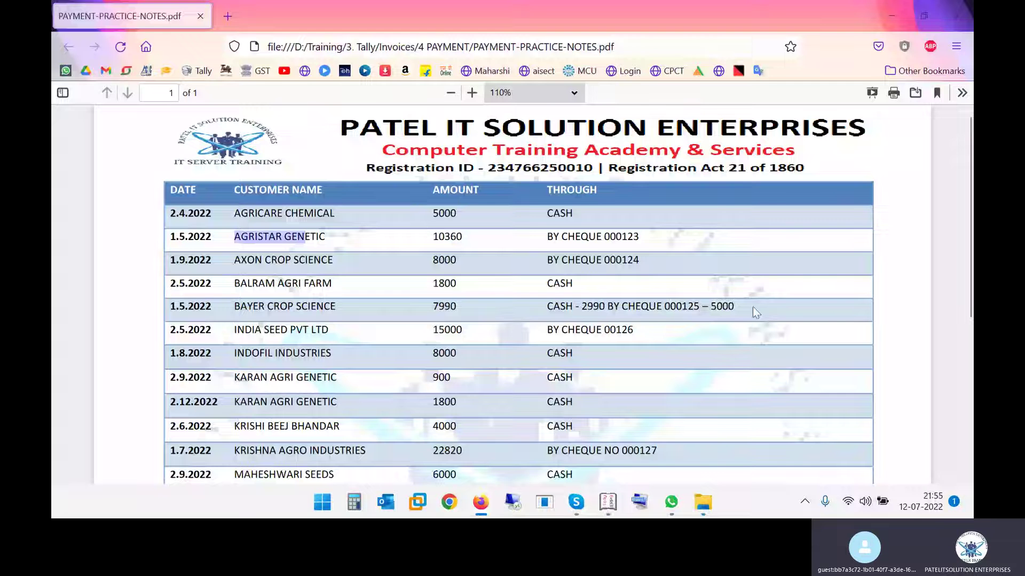
{"action": "type", "text": "HD"}
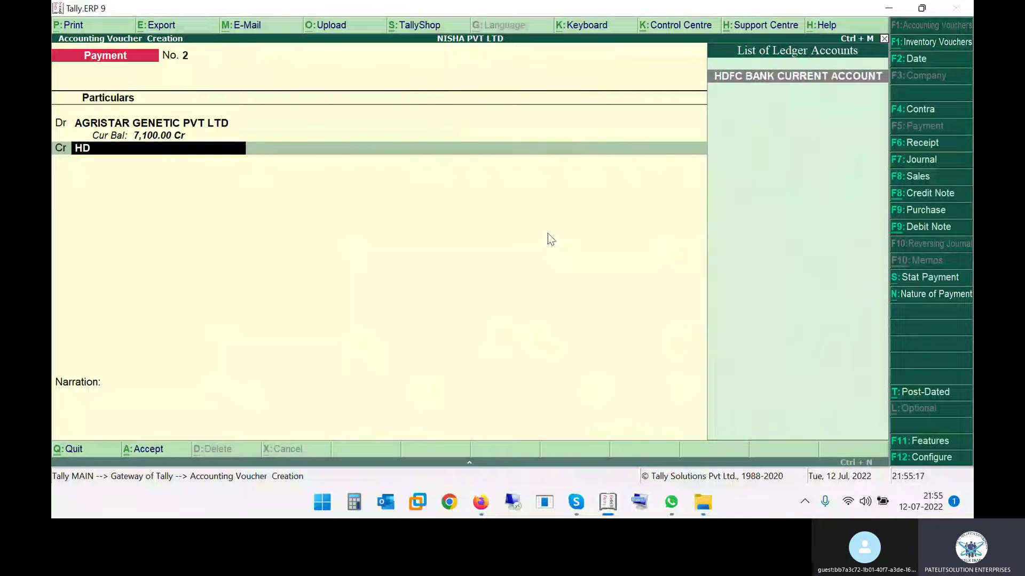
{"action": "key", "text": "Return"}
{"action": "key", "text": "Return"}
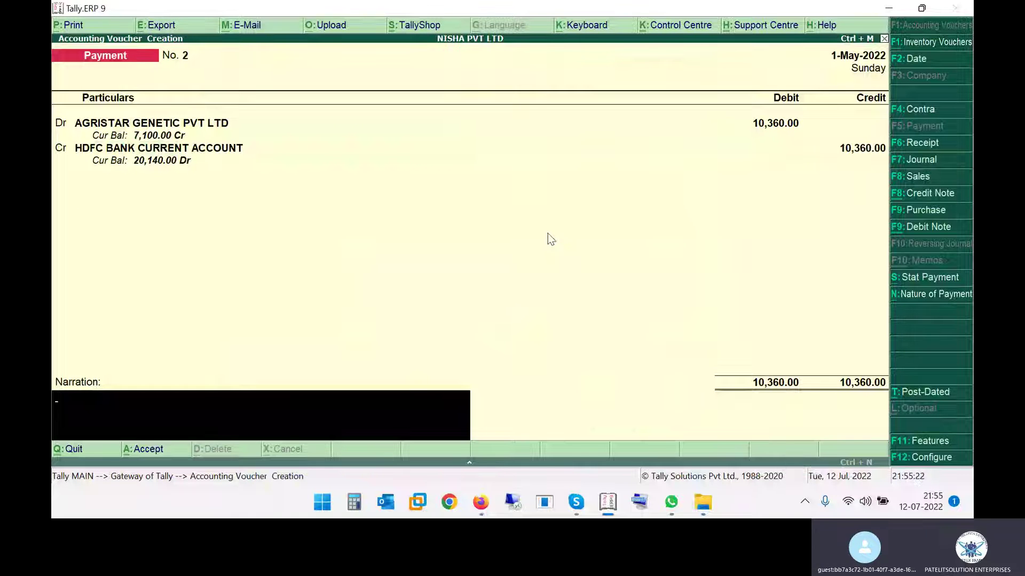
{"action": "key", "text": "Return"}
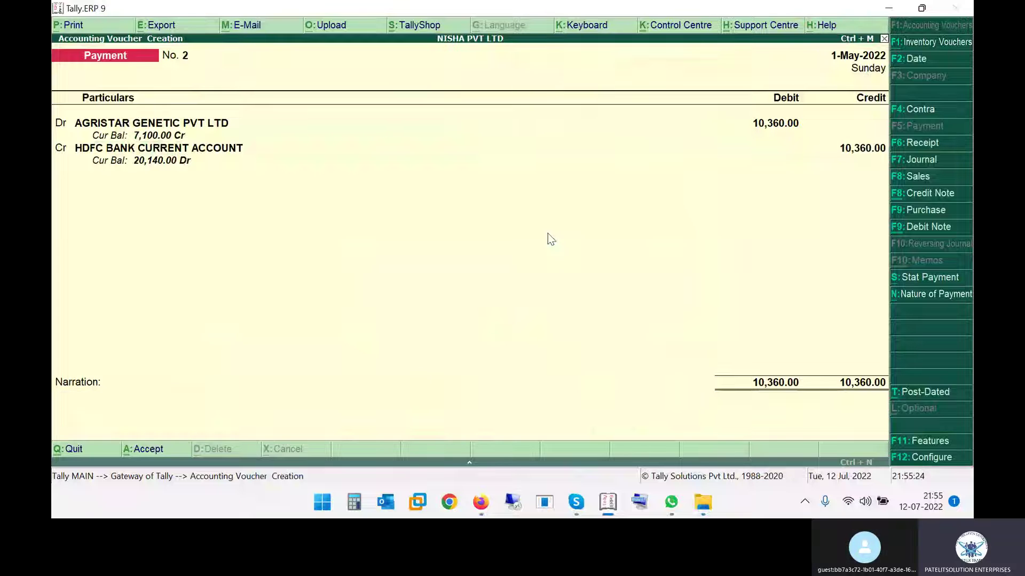
{"action": "key", "text": "Return"}
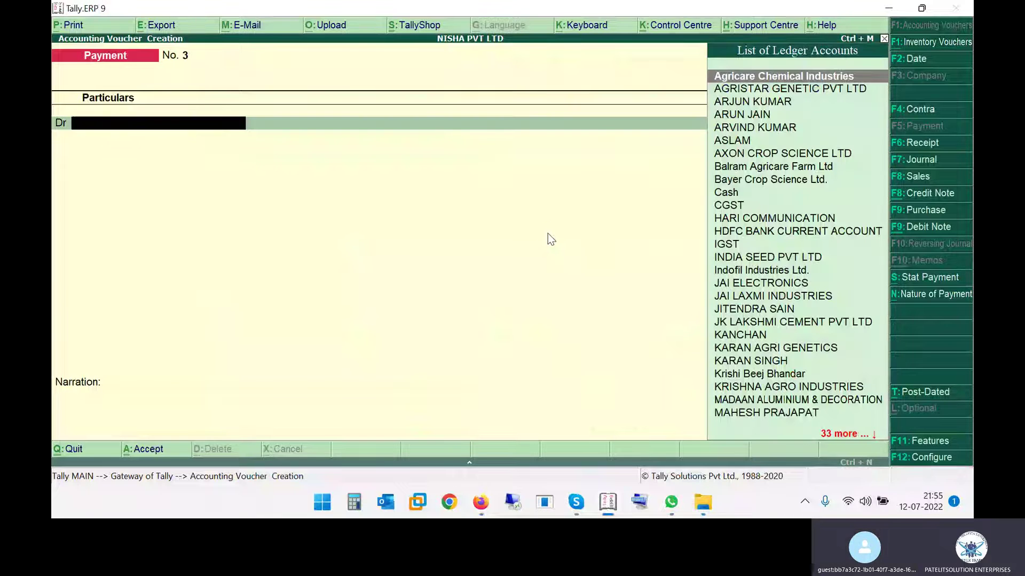
Step: Check the Axon Crop Science entry in the practice notes and set the new payment voucher's date to 1-Sep-2022
{"action": "key", "text": "alt+Tab"}
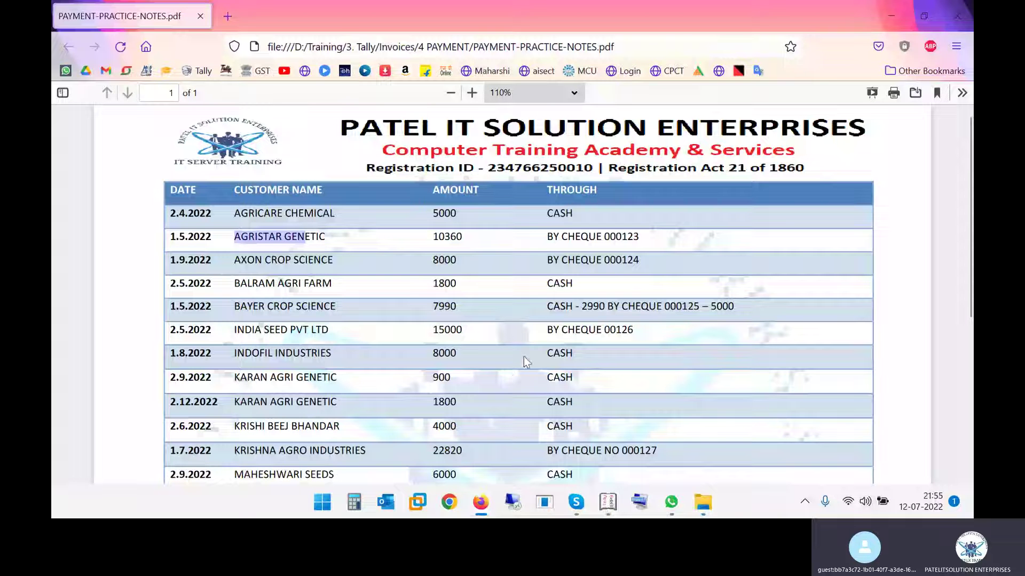
{"action": "left_click_drag", "start_coordinate": [242, 260], "coordinate": [344, 267]}
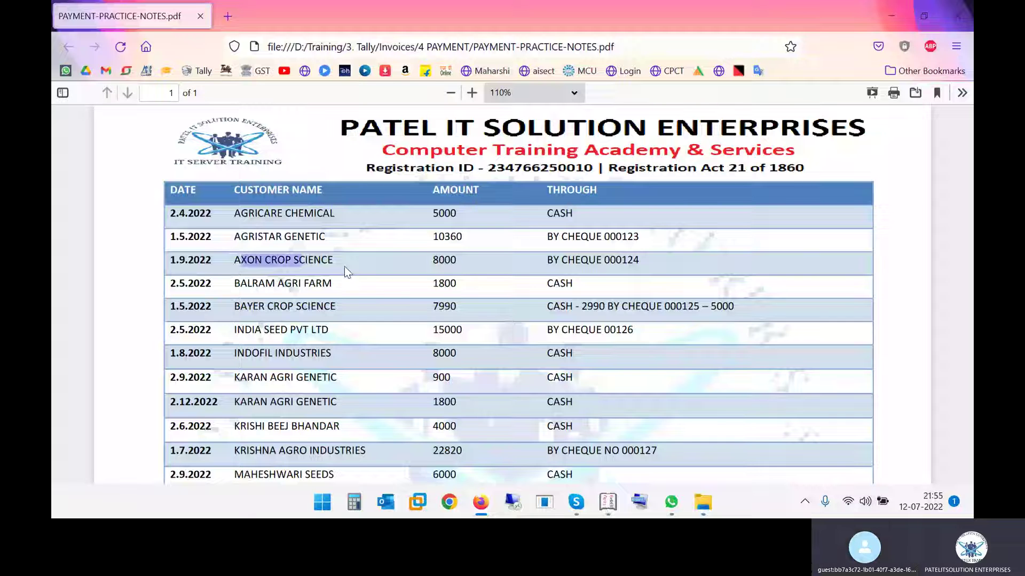
{"action": "double_click", "coordinate": [187, 260]}
{"action": "key", "text": "alt+Tab"}
{"action": "key", "text": "F2"}
{"action": "type", "text": "01-9"}
{"action": "key", "text": "Return"}
Step: Debit AXON CROP SCIENCE LTD with 8,000.00, checking the name and amount in the practice notes
{"action": "key", "text": "alt+Tab"}
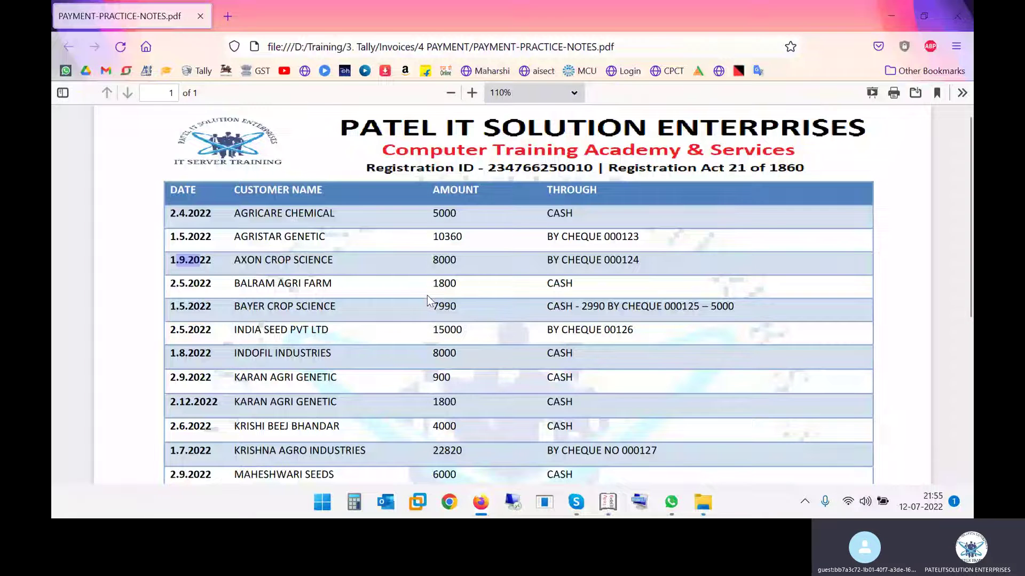
{"action": "key", "text": "alt+Tab"}
{"action": "type", "text": "AXON"}
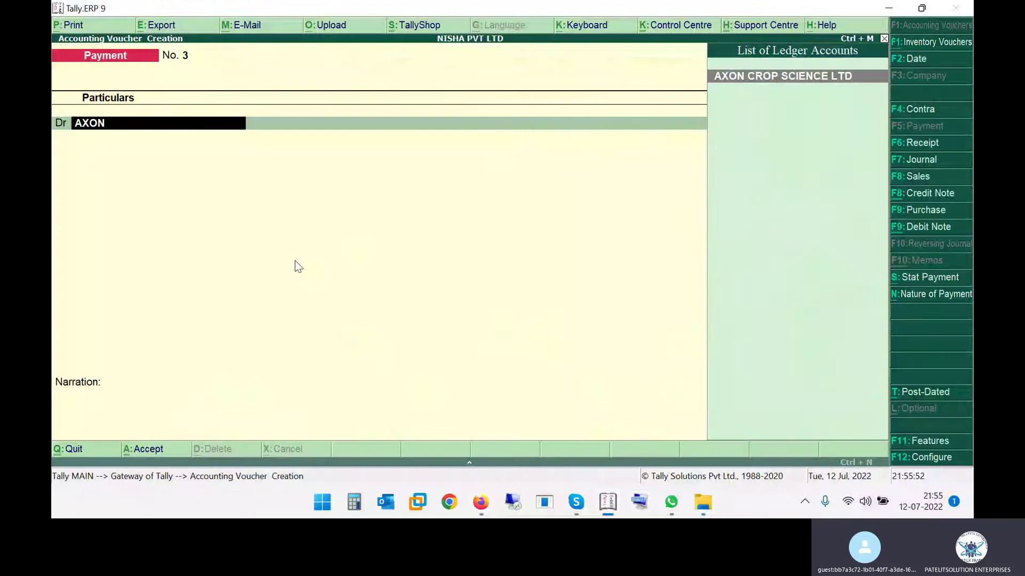
{"action": "key", "text": "Return"}
{"action": "key", "text": "alt+Tab"}
{"action": "key", "text": "alt+Tab"}
{"action": "type", "text": "8000"}
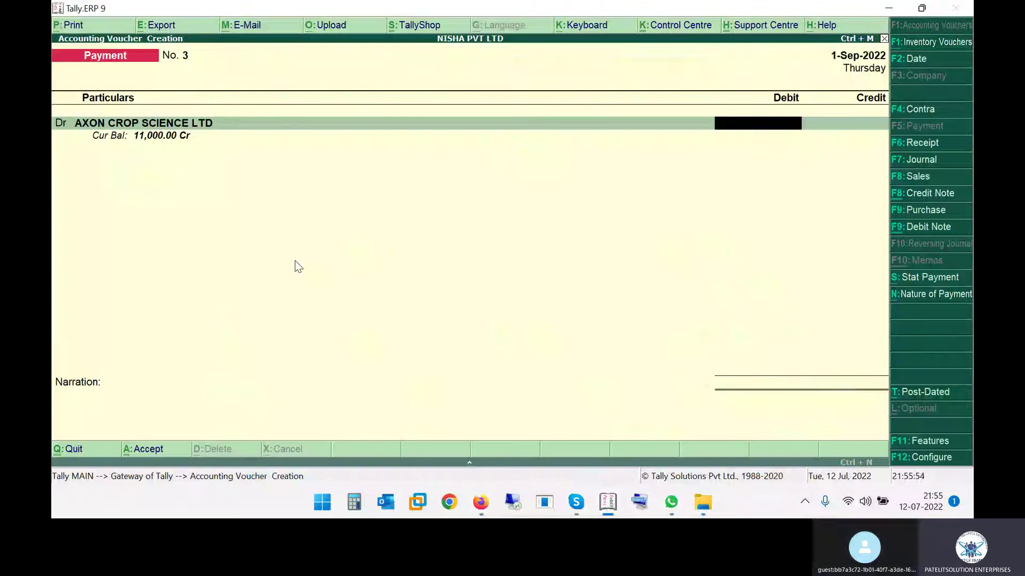
{"action": "key", "text": "Return"}
Step: Check Axon's payment method in the notes and credit HDFC BANK CURRENT ACCOUNT with 8,000.00
{"action": "key", "text": "alt+Tab"}
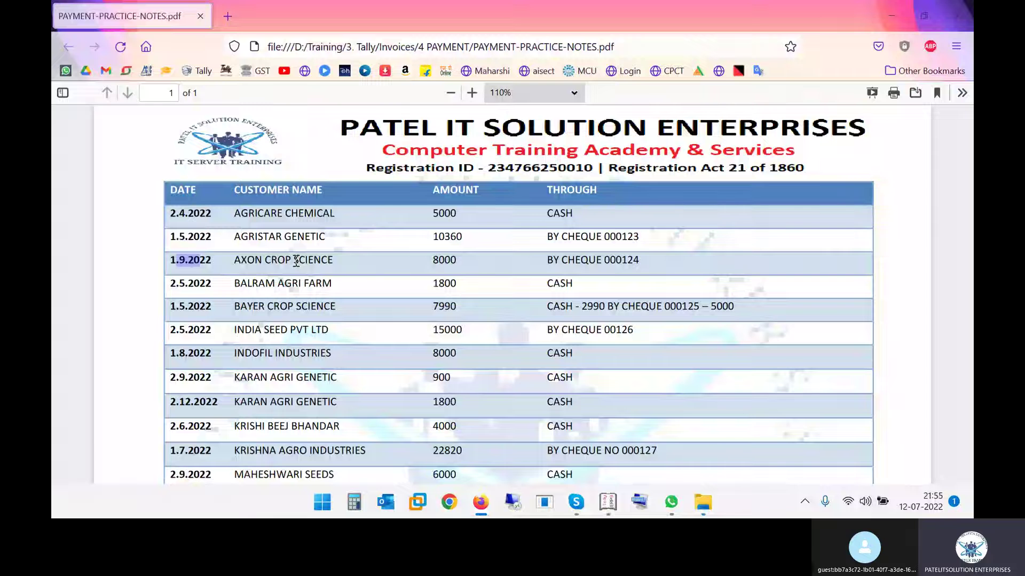
{"action": "key", "text": "alt+Tab"}
{"action": "type", "text": "H"}
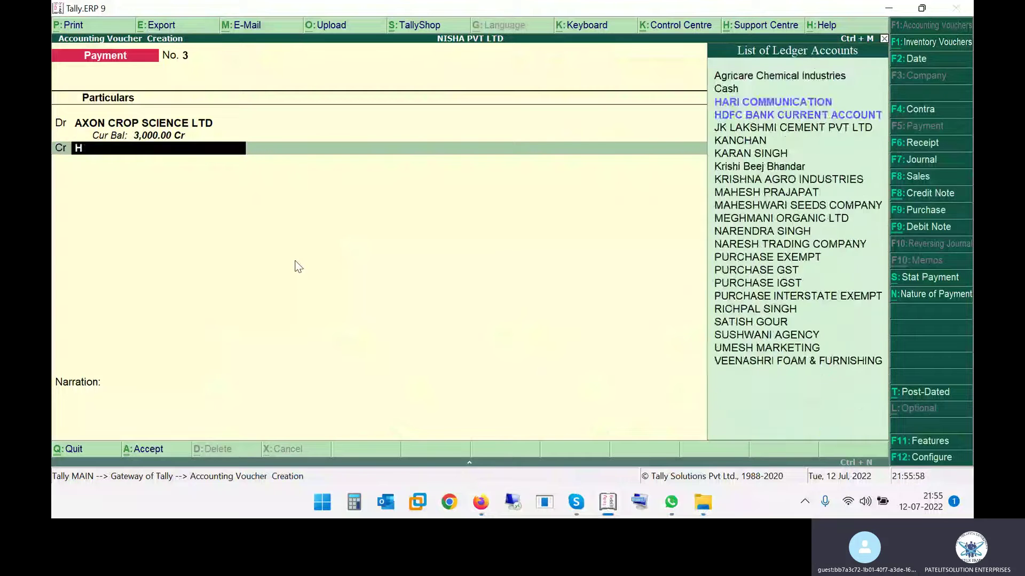
{"action": "type", "text": "D"}
{"action": "key", "text": "Return"}
{"action": "key", "text": "Return"}
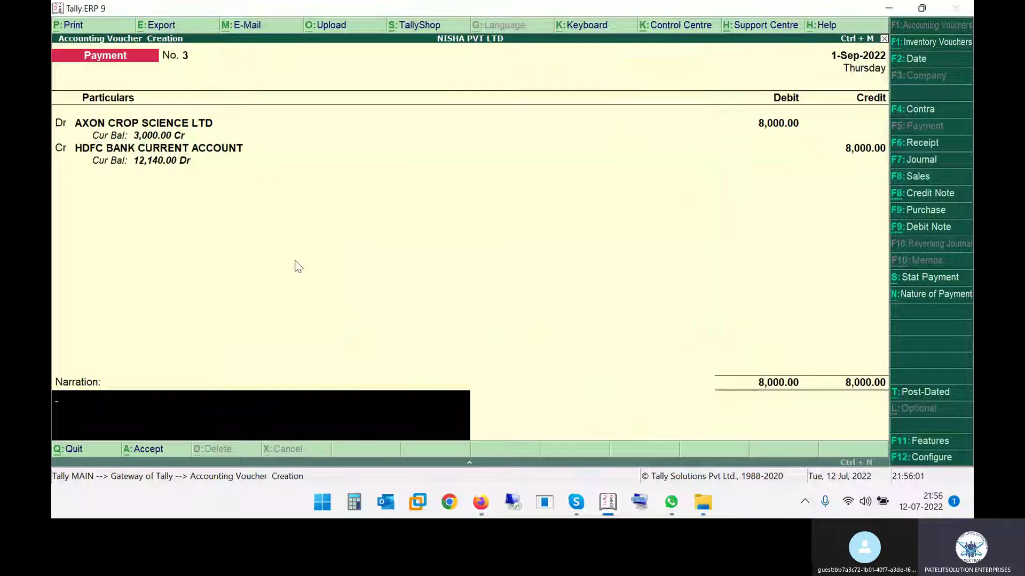
Step: Go back to the voucher's credit line and open the HDFC BANK CURRENT ACCOUNT ledger for alteration
{"action": "key", "text": "Return"}
{"action": "key", "text": "Escape"}
{"action": "key", "text": "BackSpace"}
{"action": "key", "text": "BackSpace"}
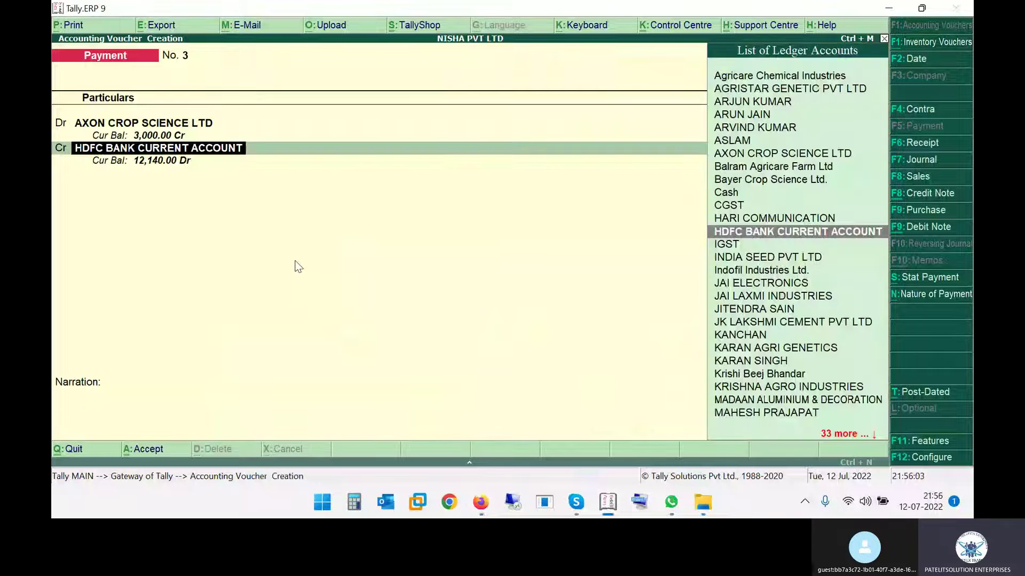
{"action": "key", "text": "ctrl+Return"}
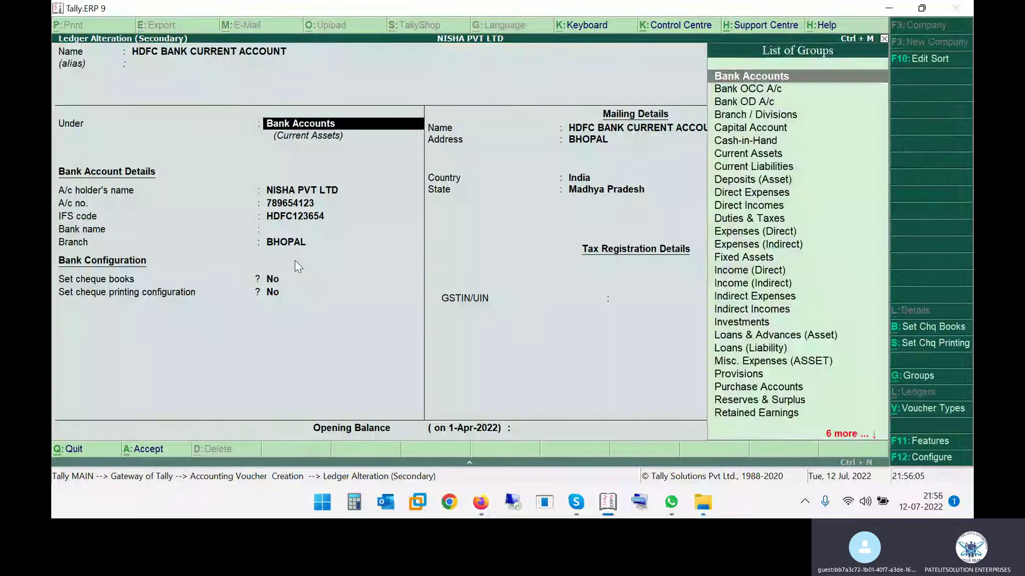
Step: Enable cheque books in the HDFC ledger's bank configuration to bring up the cheque range entry
{"action": "key", "text": "Return"}
{"action": "key", "text": "Return"}
{"action": "key", "text": "Return"}
{"action": "key", "text": "Return"}
{"action": "key", "text": "Return"}
{"action": "key", "text": "Return"}
{"action": "key", "text": "Return"}
{"action": "key", "text": "Return"}
{"action": "key", "text": "Return"}
{"action": "key", "text": "BackSpace"}
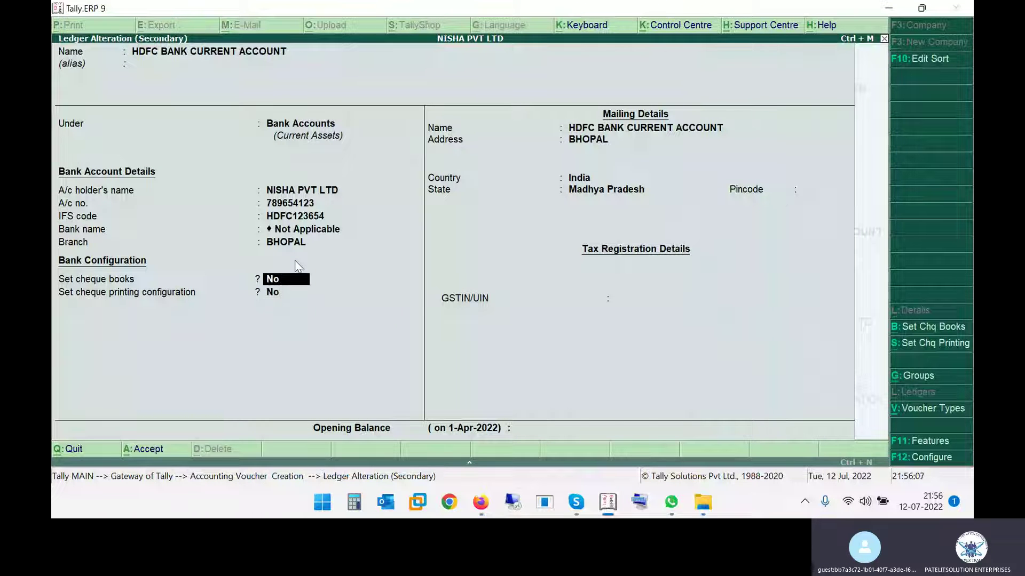
{"action": "key", "text": "y"}
{"action": "key", "text": "Return"}
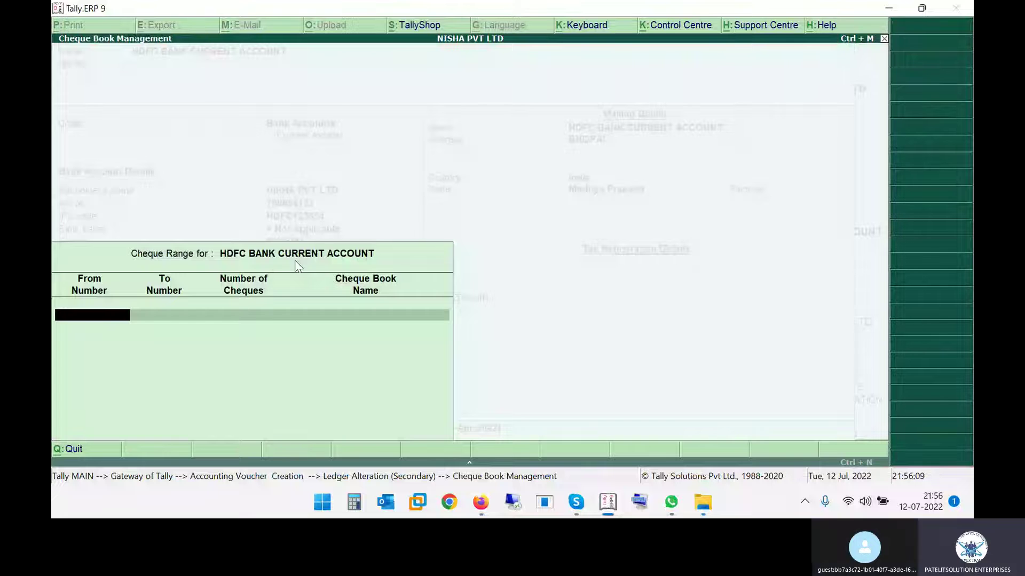
Step: Leave the cheque range empty and keep the ledger's cheque books option at No
{"action": "key", "text": "Escape"}
{"action": "key", "text": "y"}
{"action": "key", "text": "n"}
{"action": "key", "text": "Return"}
{"action": "key", "text": "Return"}
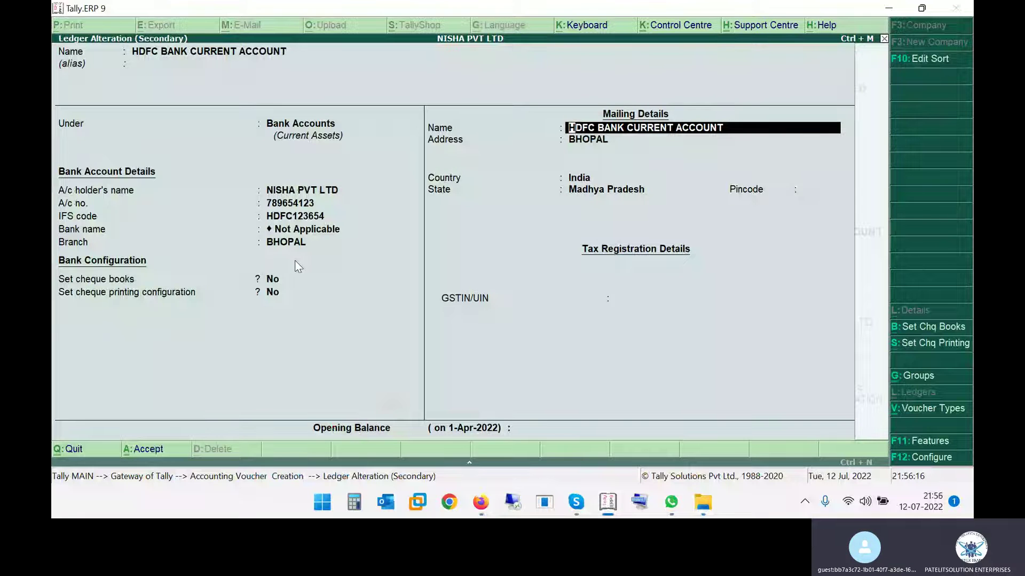
Step: Enable cheque printing configuration to view the cheque dimensions, then quit the HDFC ledger alteration without saving
{"action": "key", "text": "BackSpace"}
{"action": "type", "text": "Y"}
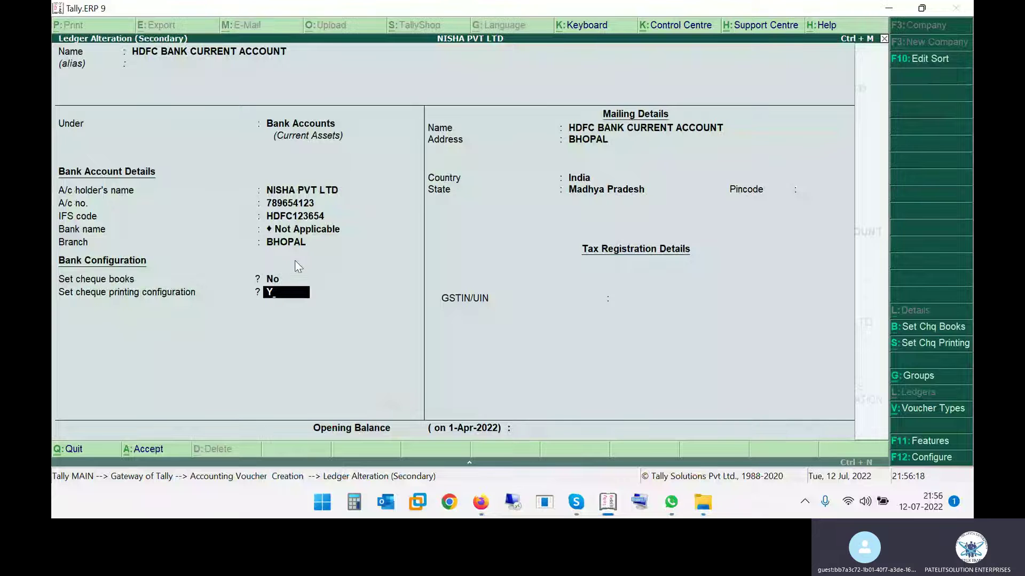
{"action": "key", "text": "Return"}
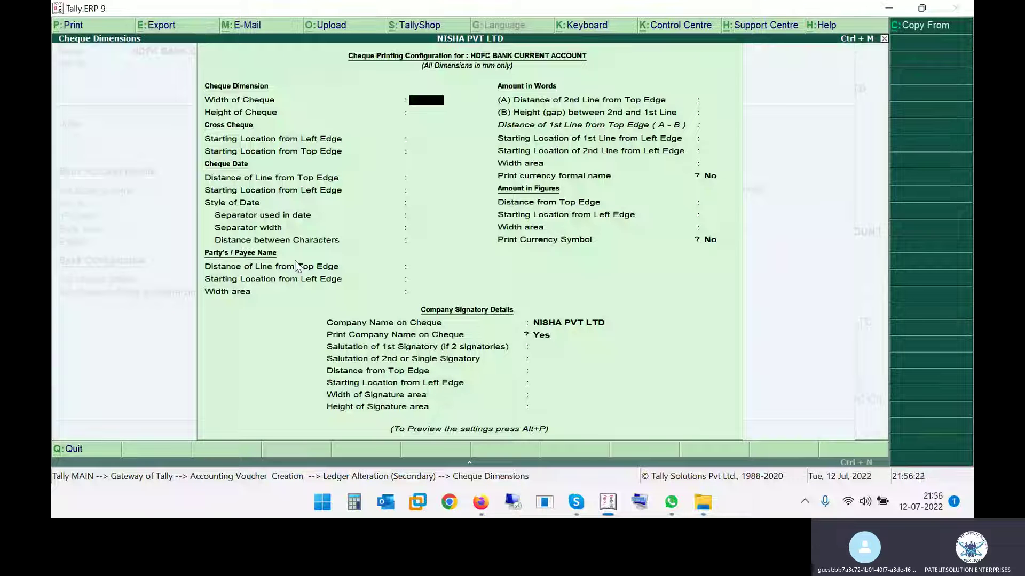
{"action": "key", "text": "Escape"}
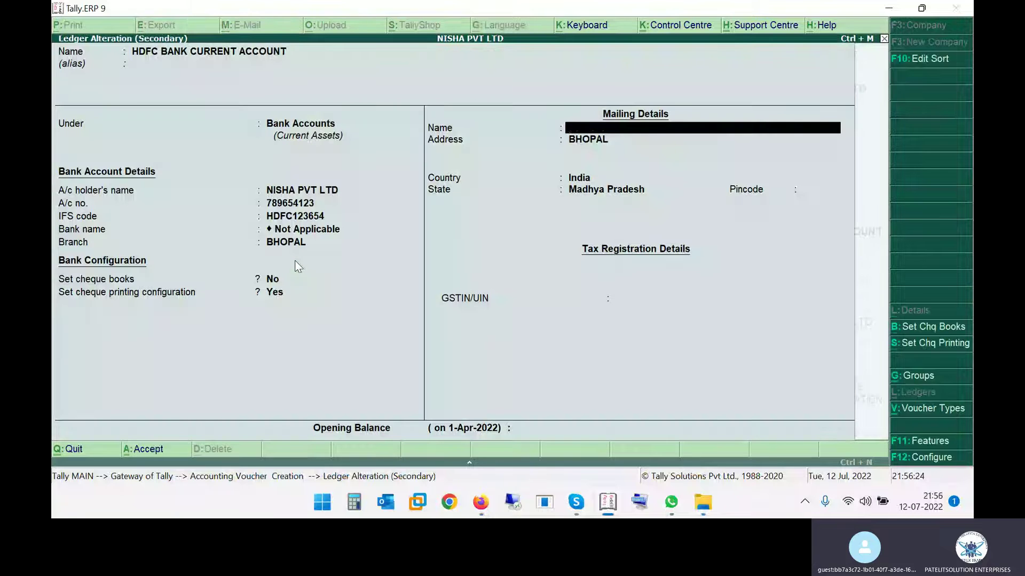
{"action": "key", "text": "BackSpace"}
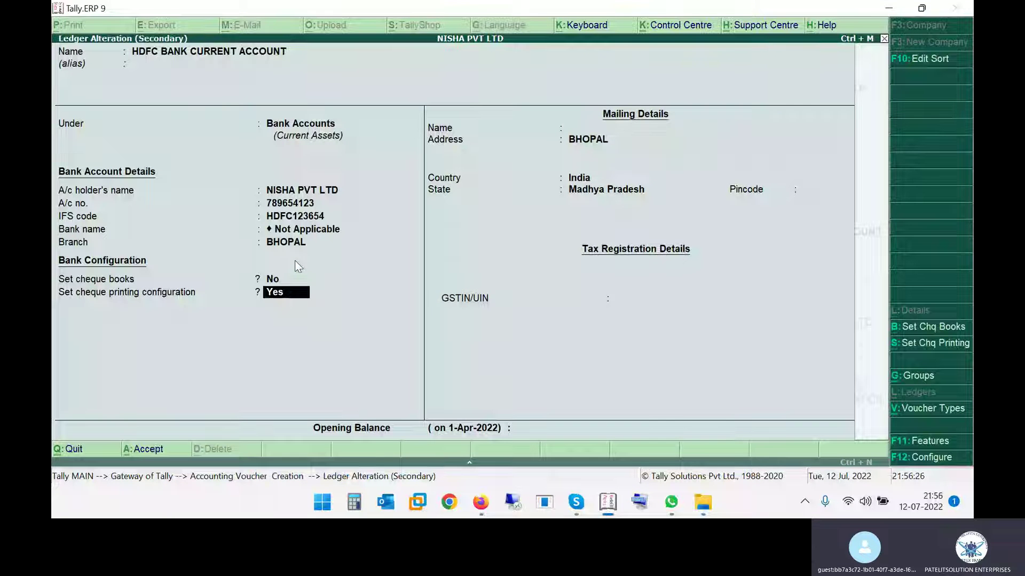
{"action": "key", "text": "Escape"}
{"action": "key", "text": "Return"}
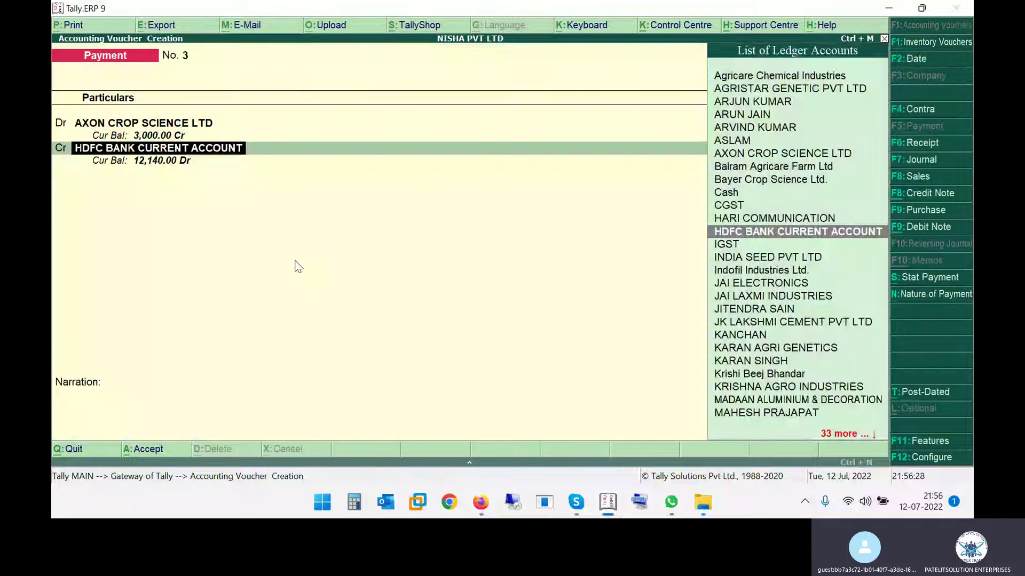
Step: Keep the HDFC bank credit line, leave the narration blank and save the Axon Crop Science payment voucher
{"action": "key", "text": "Return"}
{"action": "key", "text": "Return"}
{"action": "key", "text": "Return"}
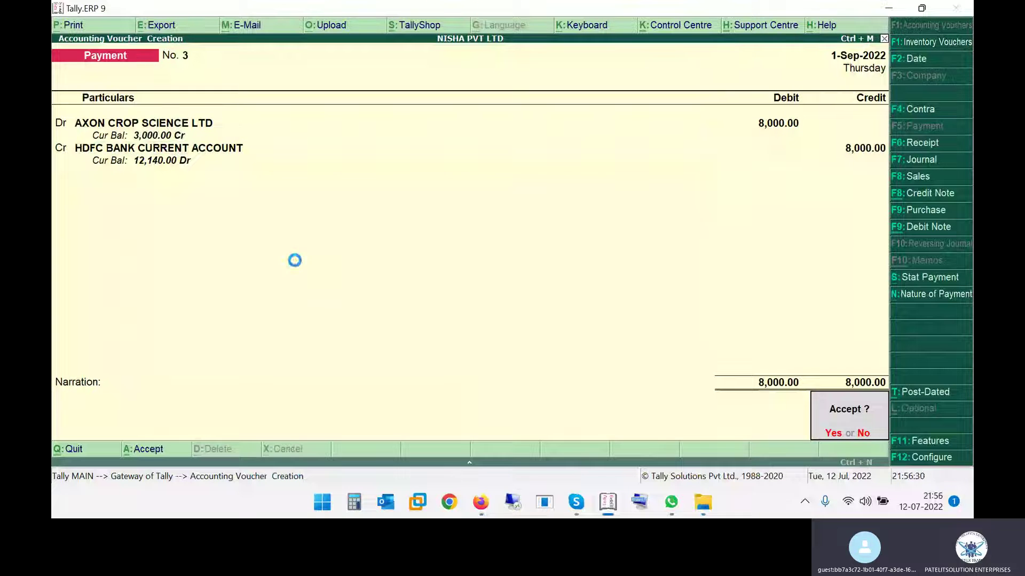
{"action": "key", "text": "Return"}
Step: Check the Balram Agri Farm row in the payment practice notes and set the new payment voucher's date to 02-05
{"action": "key", "text": "alt+Tab"}
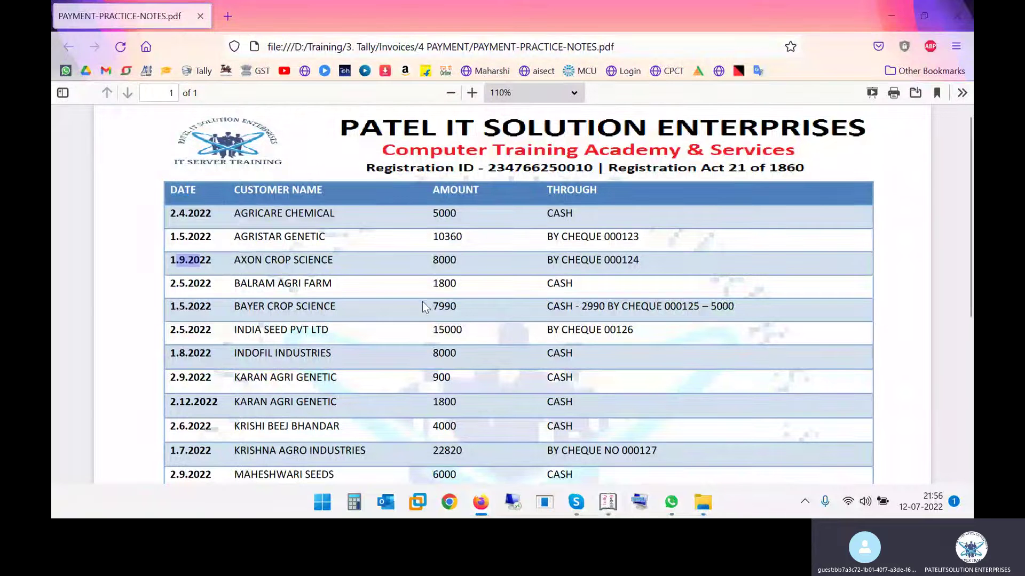
{"action": "left_click_drag", "start_coordinate": [259, 284], "coordinate": [354, 287]}
{"action": "key", "text": "alt+Tab"}
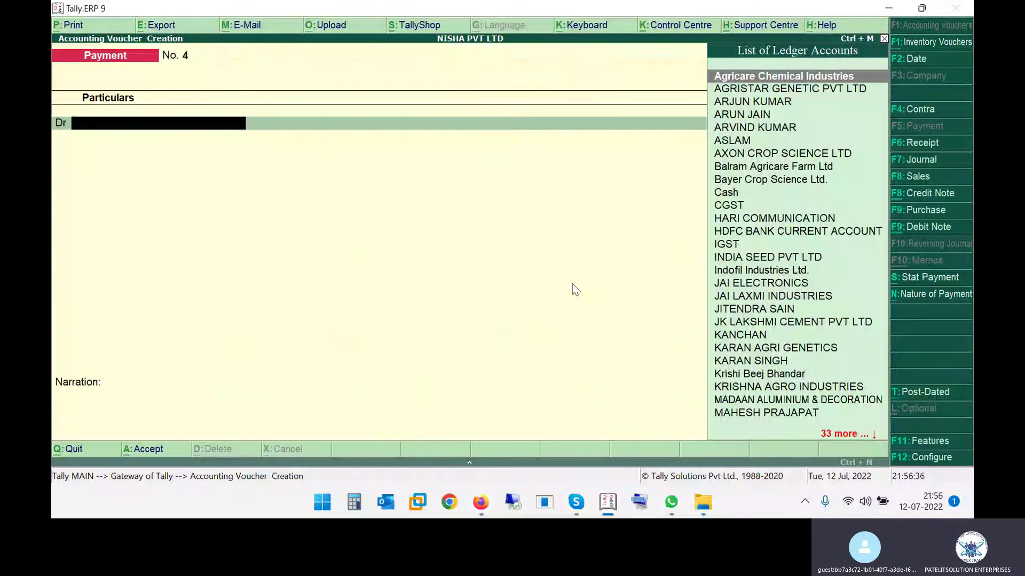
{"action": "key", "text": "F2"}
{"action": "key", "text": "alt+Tab"}
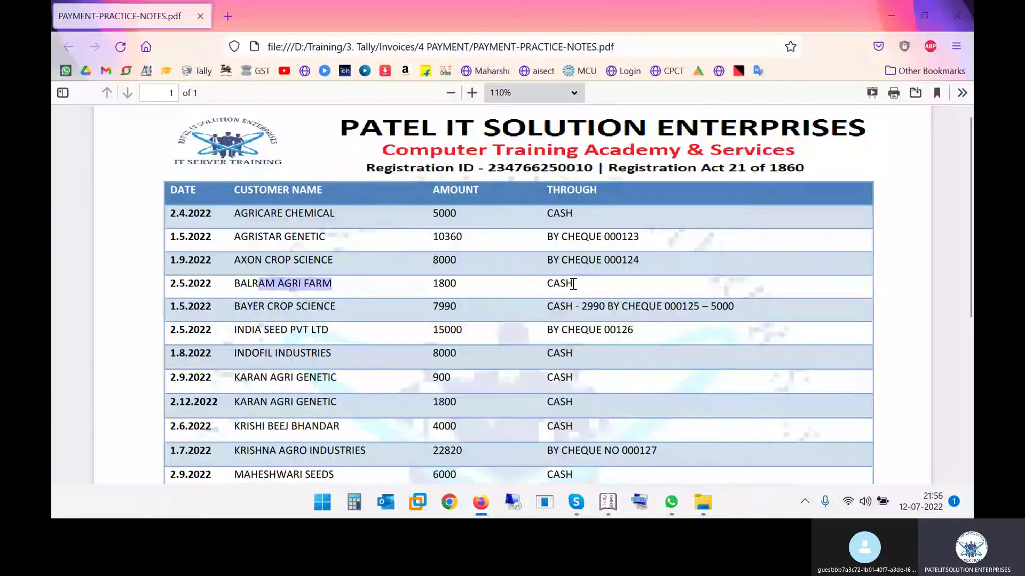
{"action": "key", "text": "alt+Tab"}
{"action": "type", "text": "02-05"}
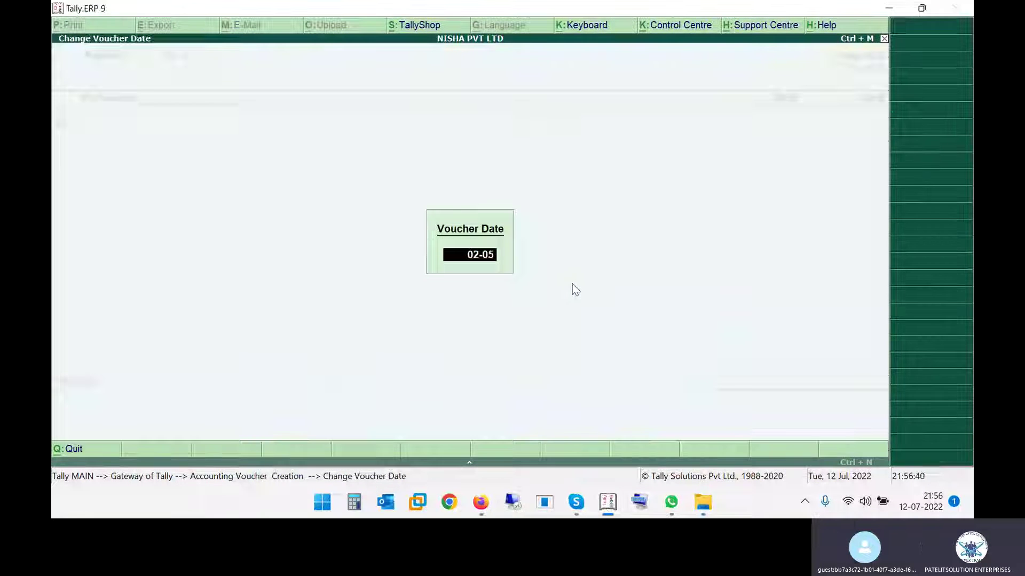
{"action": "key", "text": "Return"}
Step: Debit Balram Agricare Farm Ltd with 1800 in the payment voucher, as listed in the practice notes
{"action": "key", "text": "alt+Tab"}
{"action": "key", "text": "alt+Tab"}
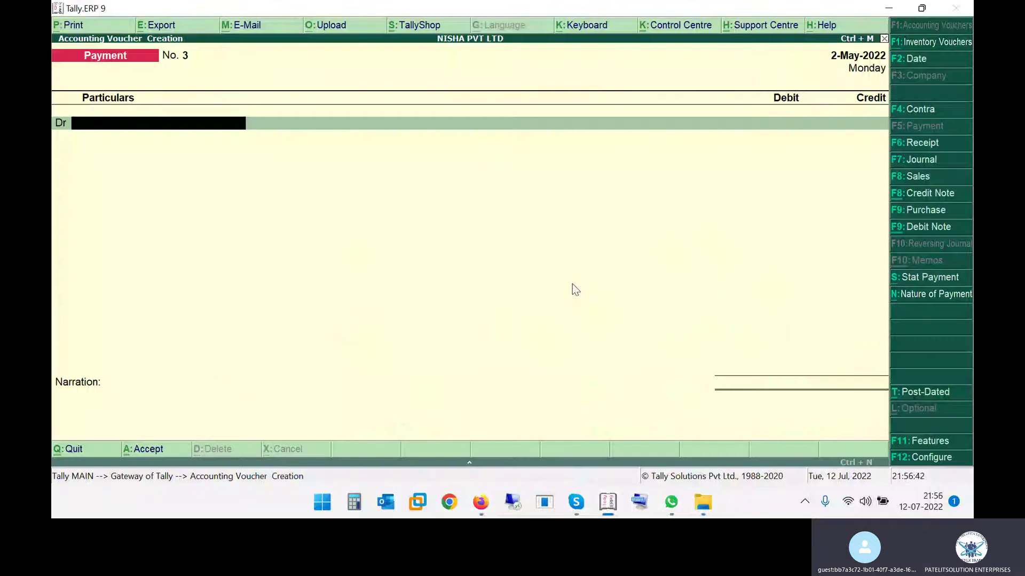
{"action": "type", "text": "BAL"}
{"action": "key", "text": "Return"}
{"action": "key", "text": "alt+Tab"}
{"action": "key", "text": "alt+Tab"}
{"action": "type", "text": "1800"}
{"action": "key", "text": "Return"}
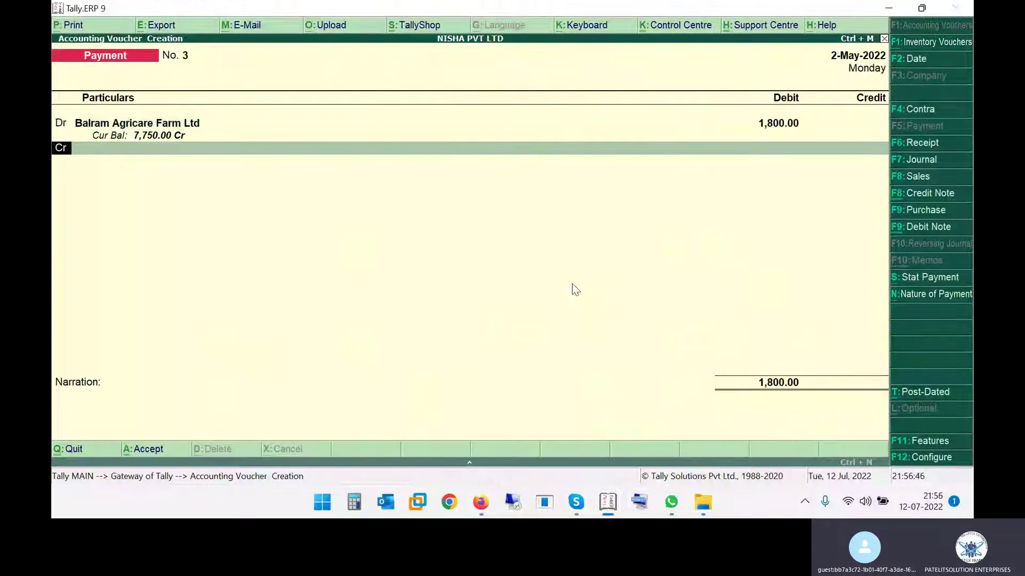
Step: Credit Cash with 1,800, leave the narration blank and save the Balram Agricare Farm payment voucher
{"action": "type", "text": "CASH"}
{"action": "key", "text": "Return"}
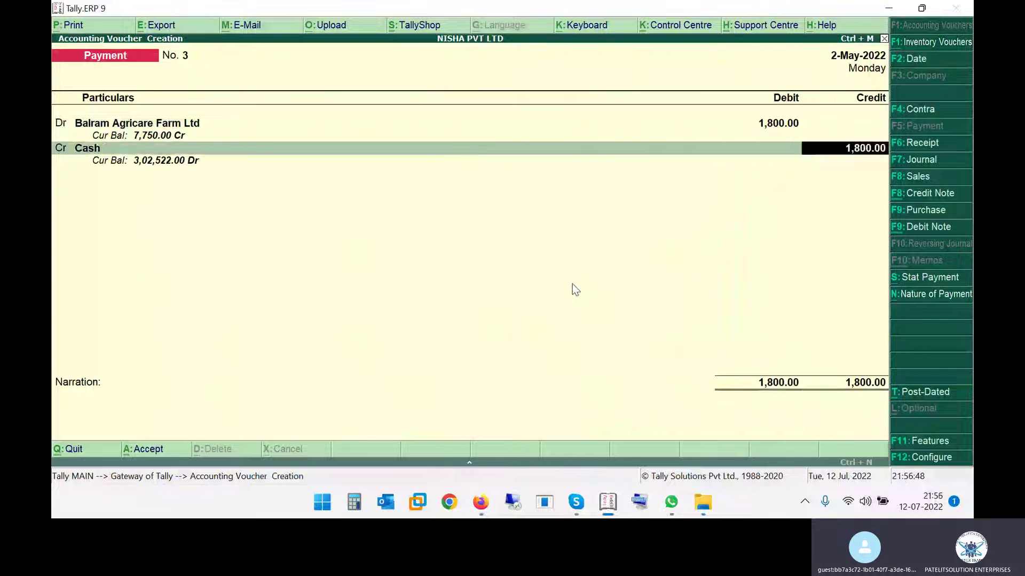
{"action": "key", "text": "Return"}
{"action": "key", "text": "Return"}
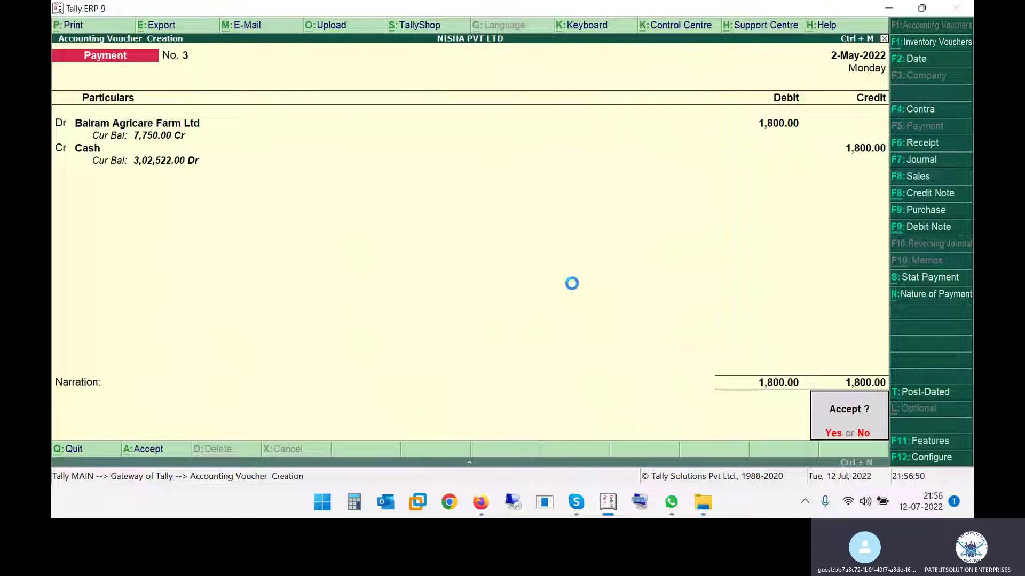
{"action": "key", "text": "Return"}
Step: Check the Bayer Crop Science row in the payment practice notes and set the next payment voucher's date to 01-05
{"action": "key", "text": "alt+Tab"}
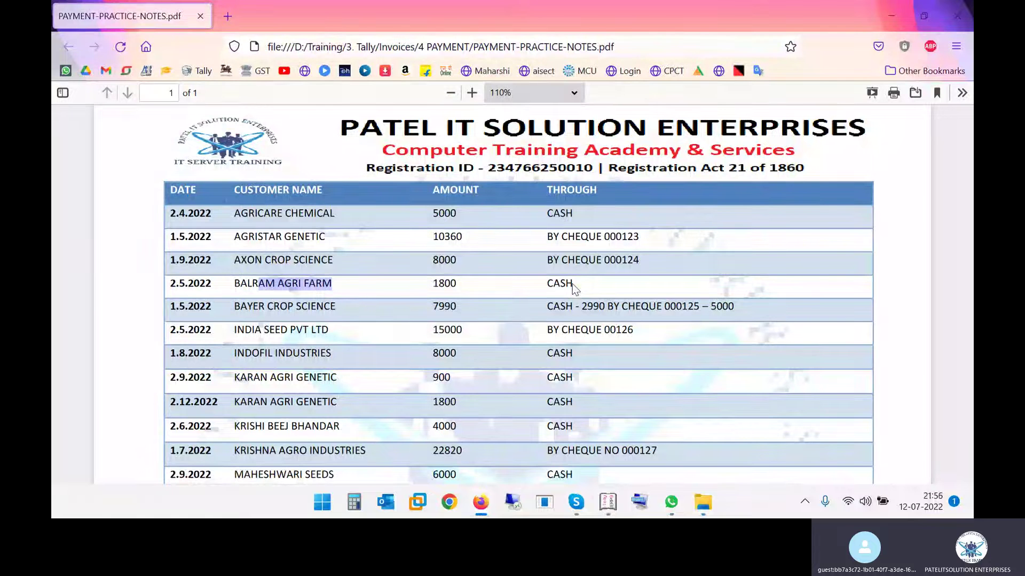
{"action": "scroll", "coordinate": [492, 338], "scroll_direction": "down", "scroll_amount": 2}
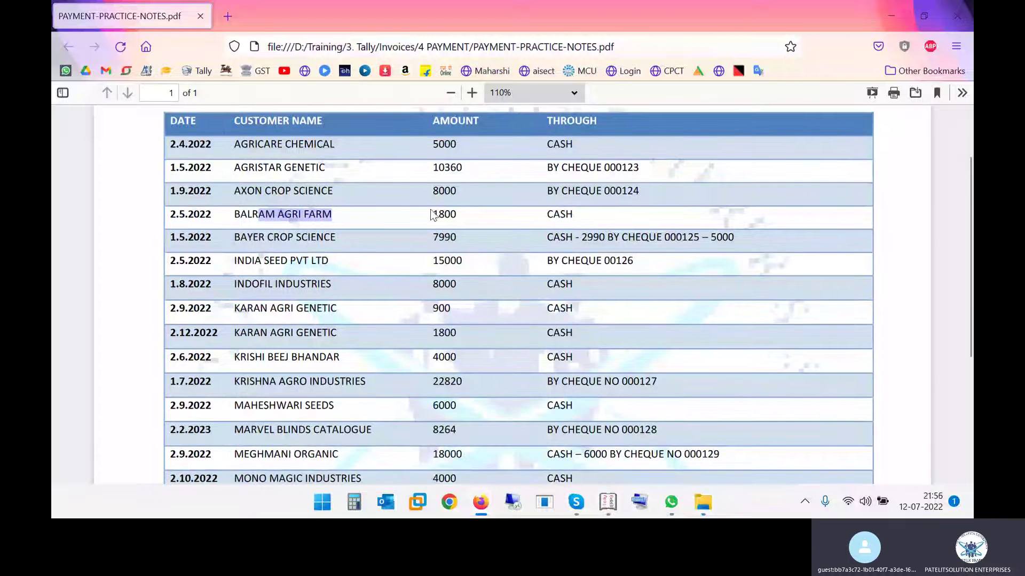
{"action": "left_click_drag", "start_coordinate": [432, 239], "coordinate": [458, 234]}
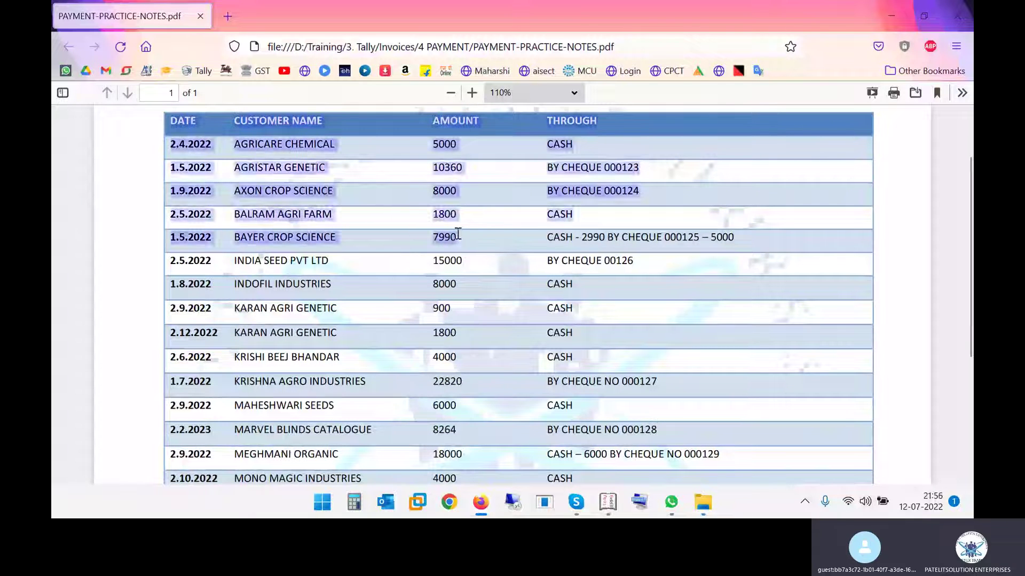
{"action": "left_click", "coordinate": [458, 233]}
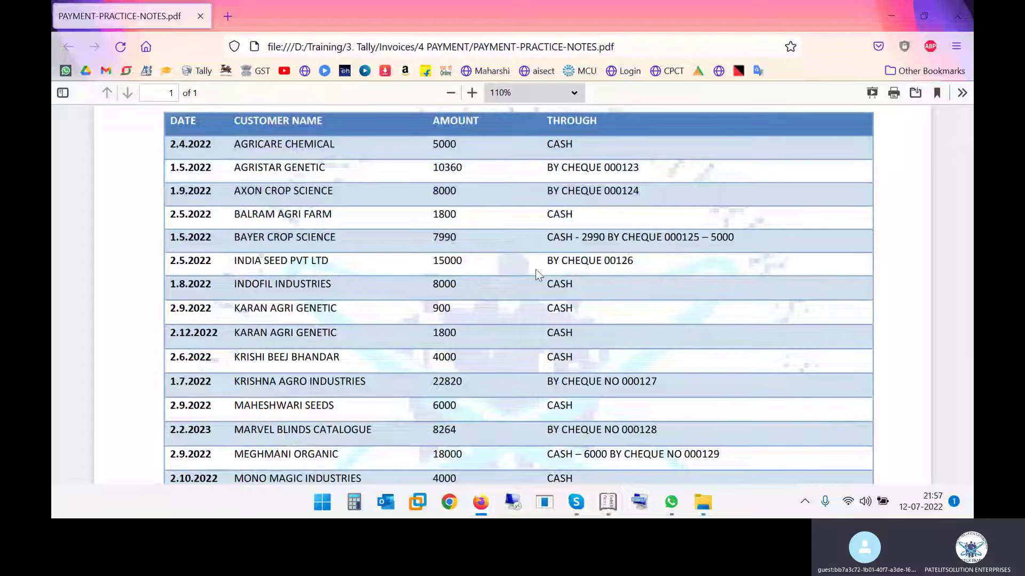
{"action": "key", "text": "alt+Tab"}
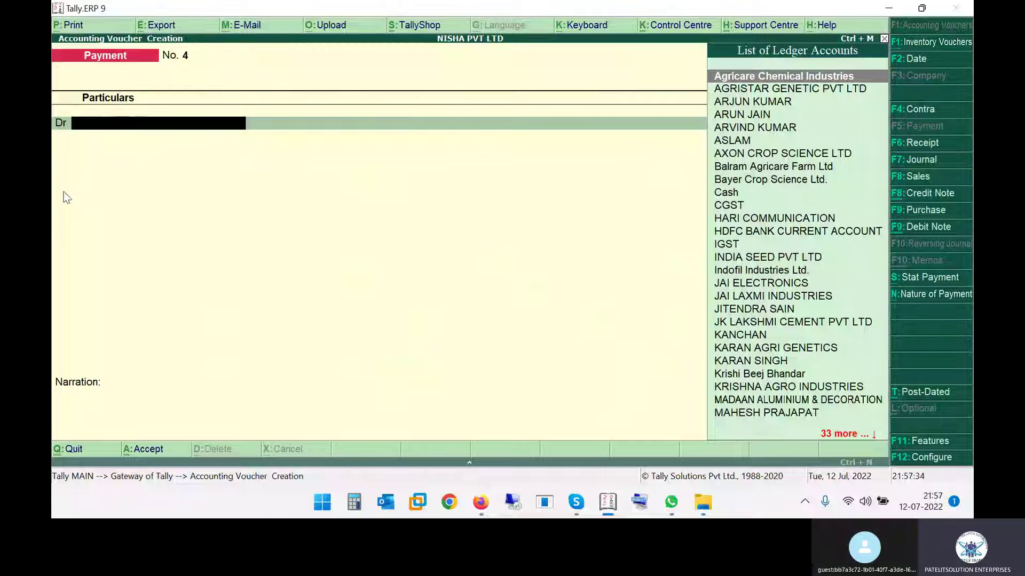
{"action": "key", "text": "alt+Tab"}
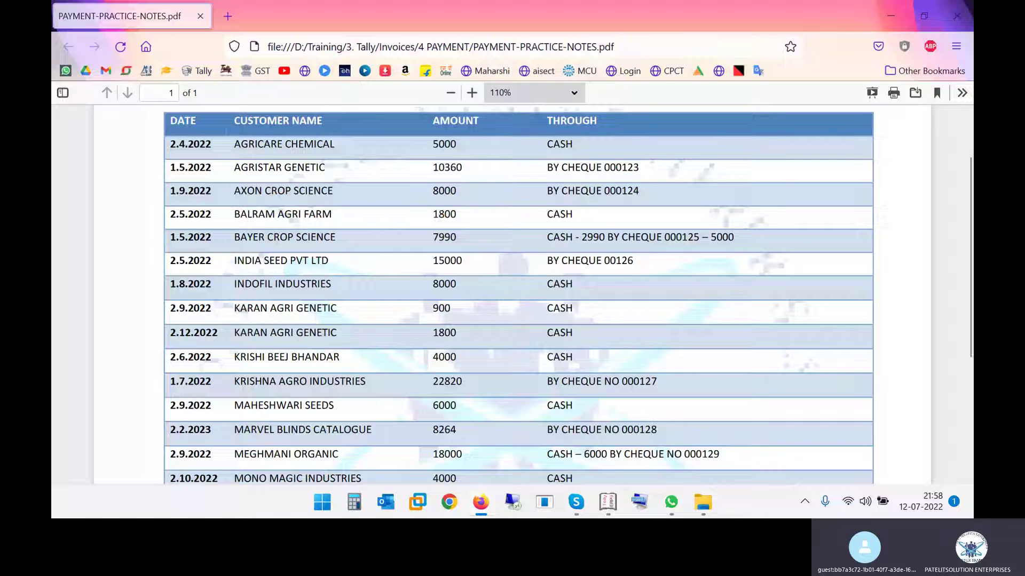
{"action": "left_click_drag", "start_coordinate": [175, 237], "coordinate": [214, 235]}
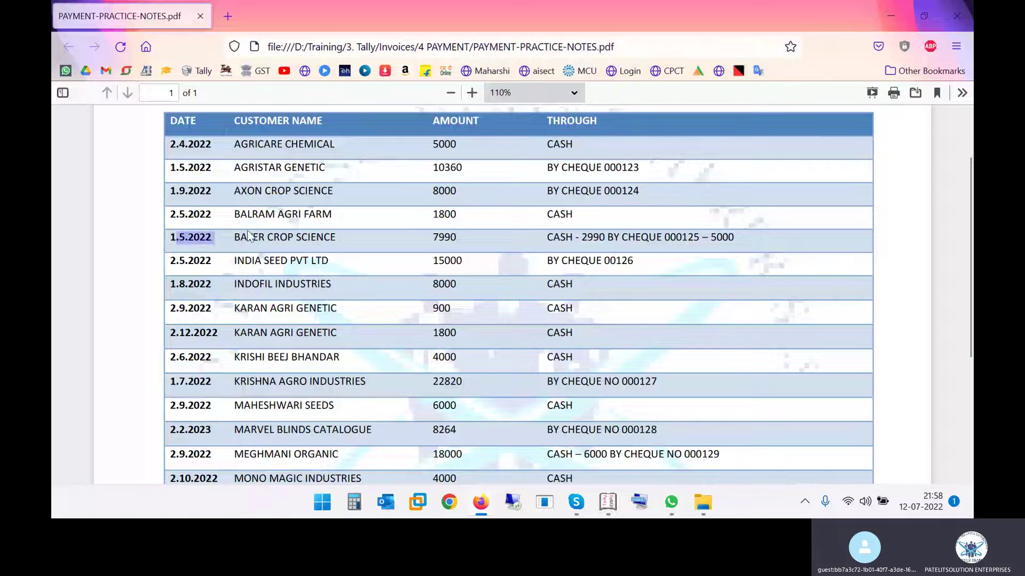
{"action": "key", "text": "alt+Tab"}
{"action": "key", "text": "F2"}
{"action": "type", "text": "01-05"}
{"action": "key", "text": "Return"}
Step: Debit Bayer Crop Science Ltd. with 7790 in the payment voucher
{"action": "key", "text": "alt+Tab"}
{"action": "key", "text": "alt+Tab"}
{"action": "type", "text": "BAY"}
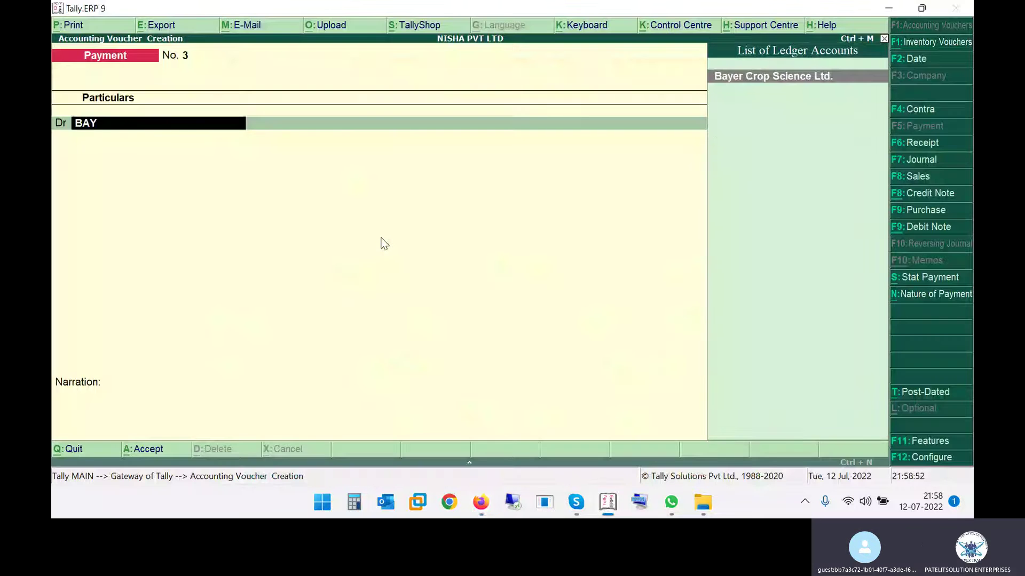
{"action": "key", "text": "Return"}
{"action": "key", "text": "alt+Tab"}
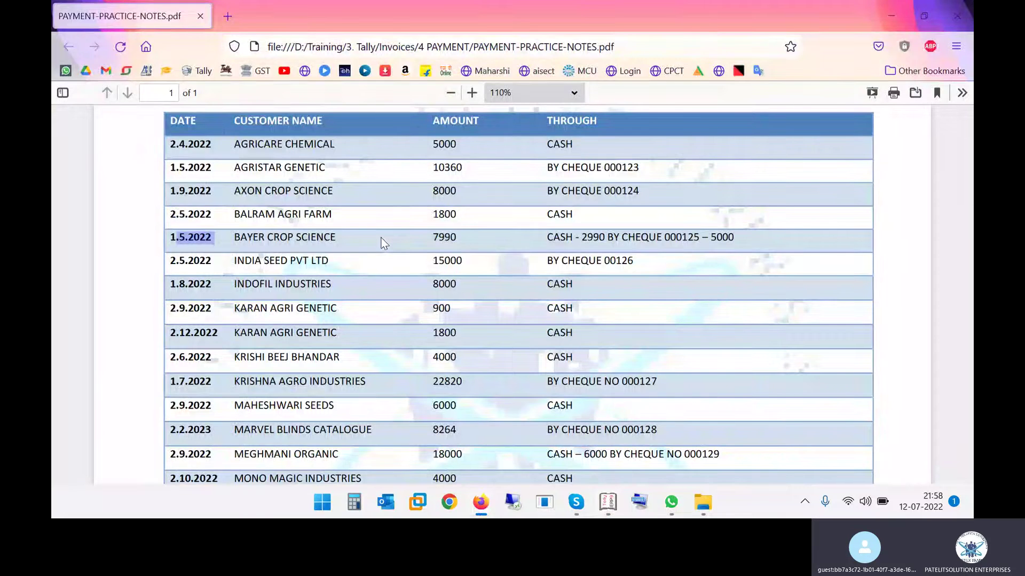
{"action": "key", "text": "alt+Tab"}
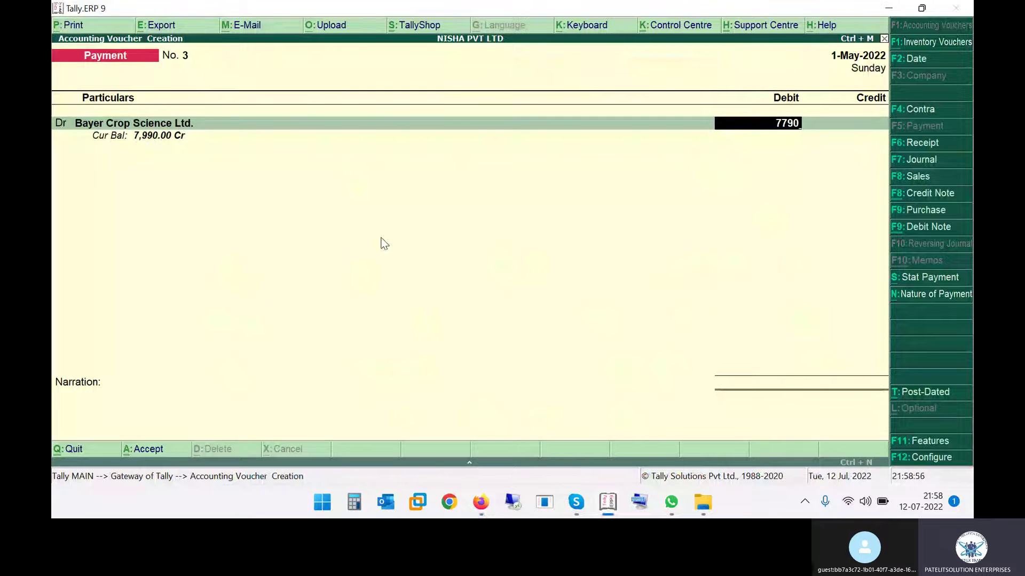
{"action": "key", "text": "Return"}
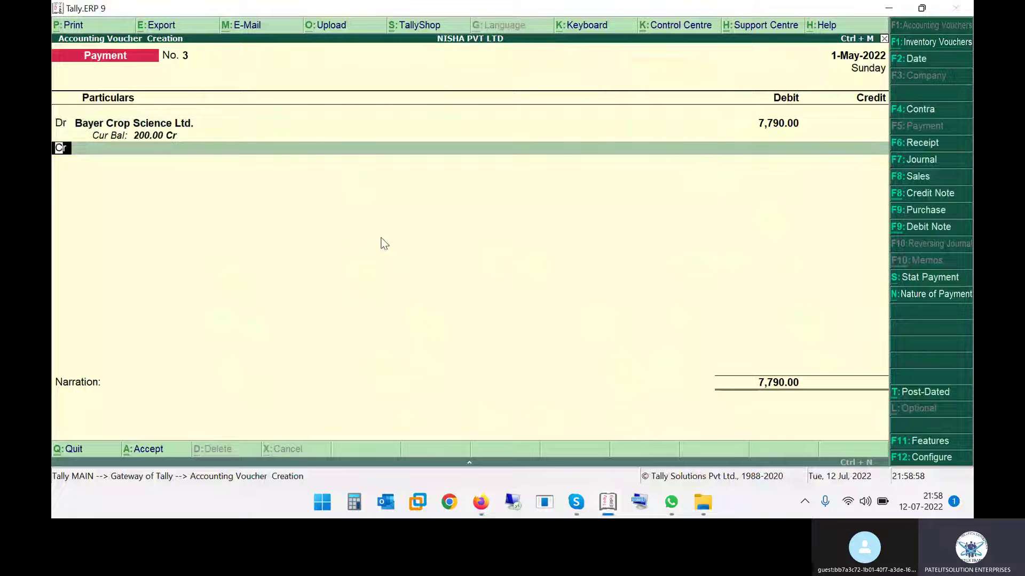
Step: Credit Cash with 2990 as the cash part of the Bayer Crop Science payment listed in the practice notes
{"action": "key", "text": "alt+Tab"}
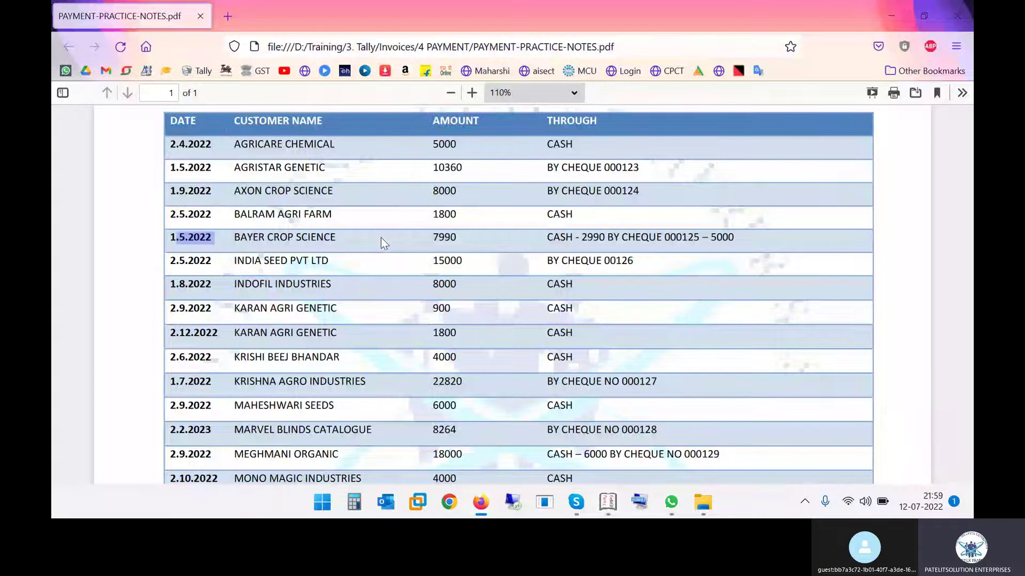
{"action": "key", "text": "alt+Tab"}
{"action": "key", "text": "alt+Tab"}
{"action": "key", "text": "alt+Tab"}
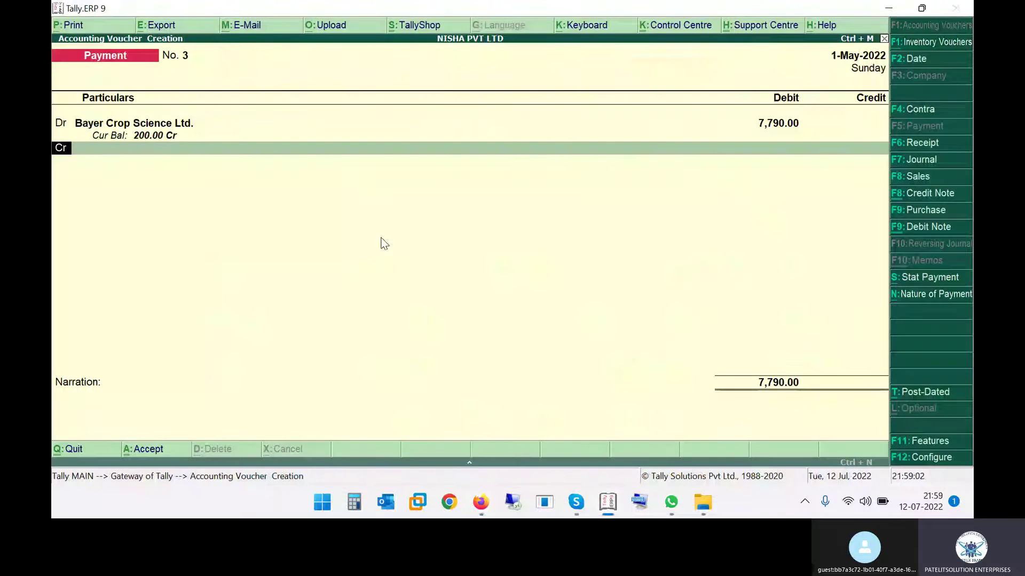
{"action": "key", "text": "Return"}
{"action": "type", "text": "cash"}
{"action": "key", "text": "Return"}
{"action": "key", "text": "alt+Tab"}
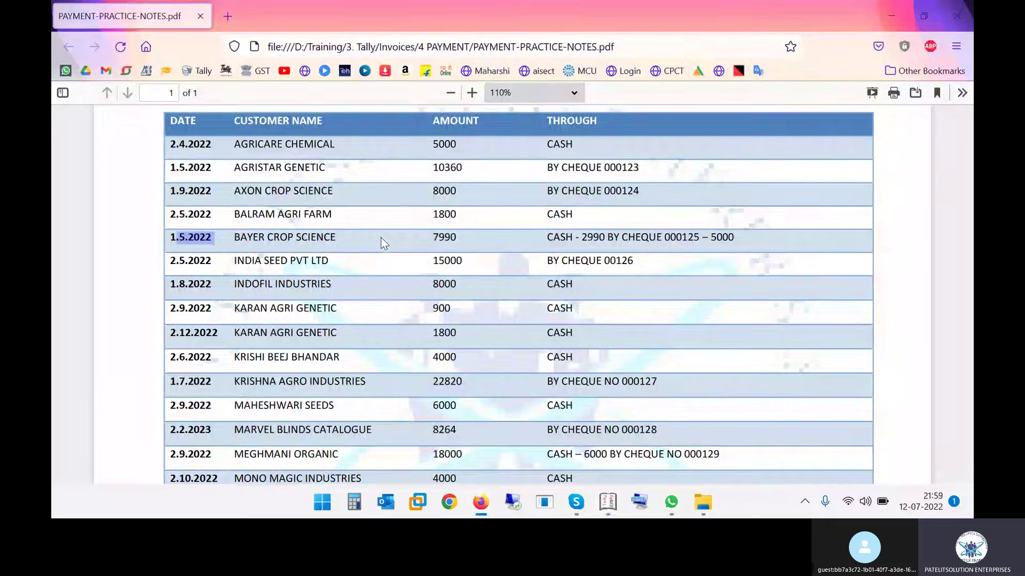
{"action": "key", "text": "alt+Tab"}
{"action": "type", "text": "229"}
{"action": "key", "text": "BackSpace"}
{"action": "type", "text": "990"}
{"action": "key", "text": "Return"}
{"action": "key", "text": "Return"}
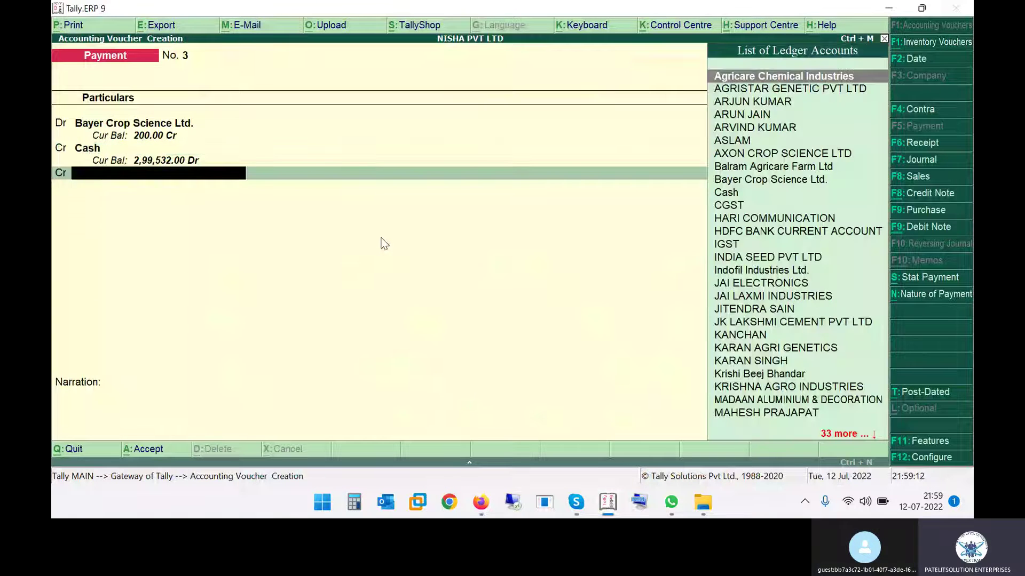
Step: Credit the remaining 4,800 to HDFC Bank Current Account and leave the narration blank
{"action": "key", "text": "alt+Tab"}
{"action": "key", "text": "alt+Tab"}
{"action": "type", "text": "HE"}
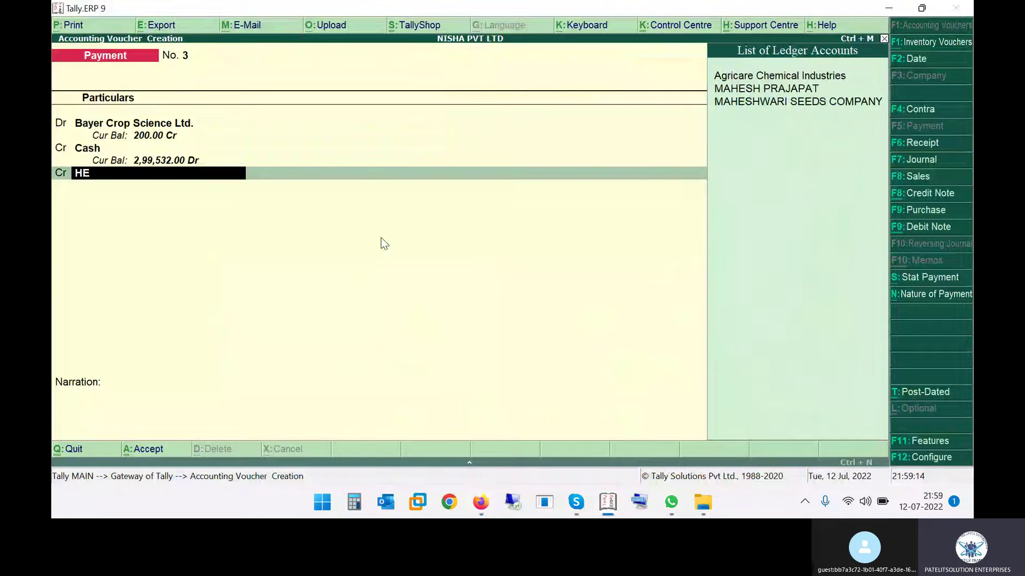
{"action": "key", "text": "BackSpace"}
{"action": "type", "text": "D"}
{"action": "key", "text": "Return"}
{"action": "key", "text": "Return"}
{"action": "key", "text": "Return"}
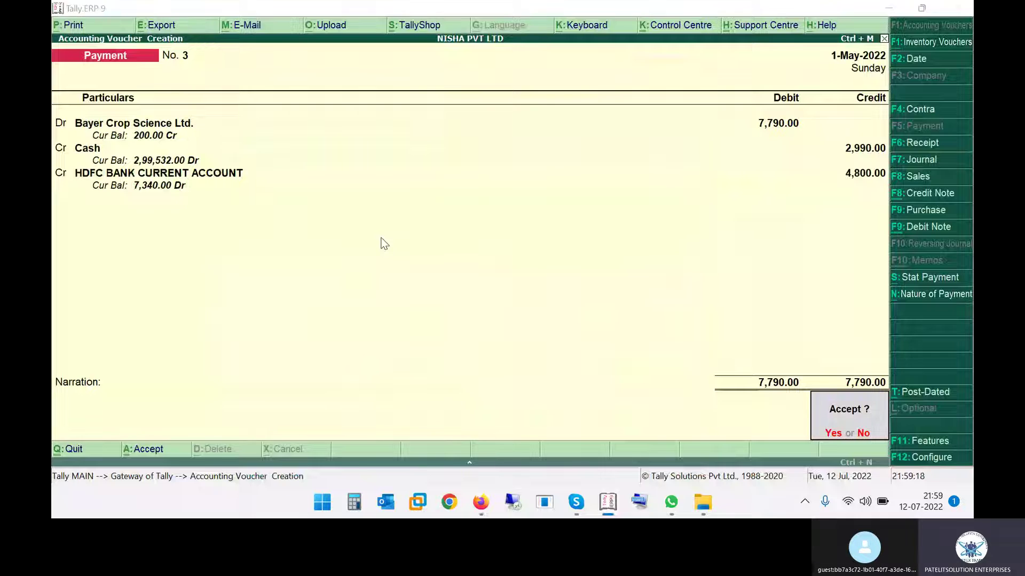
Step: Recheck the amounts in the practice notes, decline saving the voucher and correct the Bayer Crop Science debit to 7,990
{"action": "key", "text": "alt+Tab"}
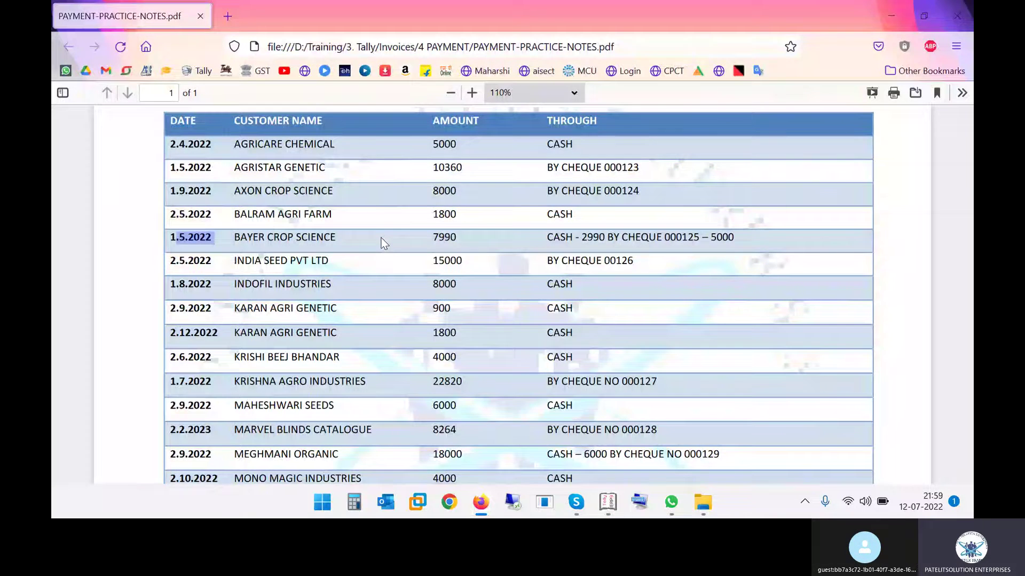
{"action": "key", "text": "alt+Tab"}
{"action": "key", "text": "alt+Tab"}
{"action": "key", "text": "alt+Tab"}
{"action": "key", "text": "Escape"}
{"action": "key", "text": "Up"}
{"action": "key", "text": "Up"}
{"action": "key", "text": "Up"}
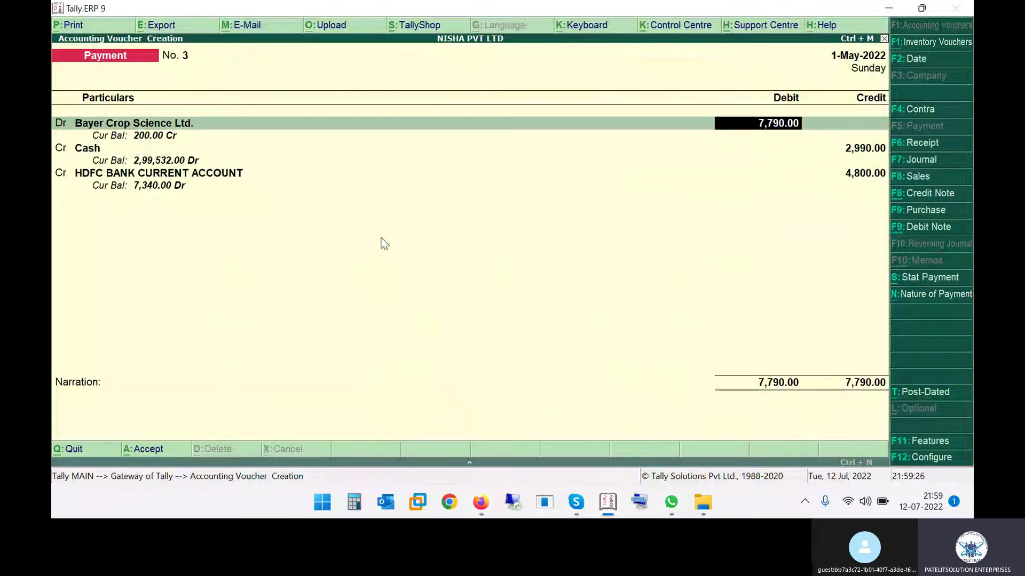
{"action": "type", "text": "7,990"}
{"action": "key", "text": "Return"}
Step: Keep the Cash credit, carry 5,000 as the HDFC bank credit, leave the narration blank and save the Bayer Crop Science payment voucher
{"action": "key", "text": "Return"}
{"action": "key", "text": "Return"}
{"action": "key", "text": "Return"}
{"action": "key", "text": "Return"}
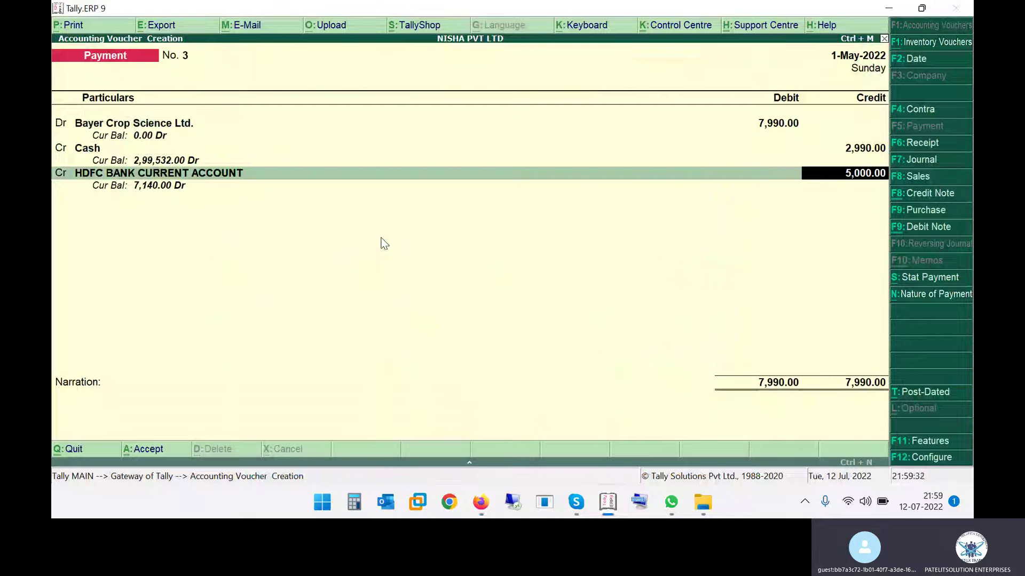
{"action": "key", "text": "Return"}
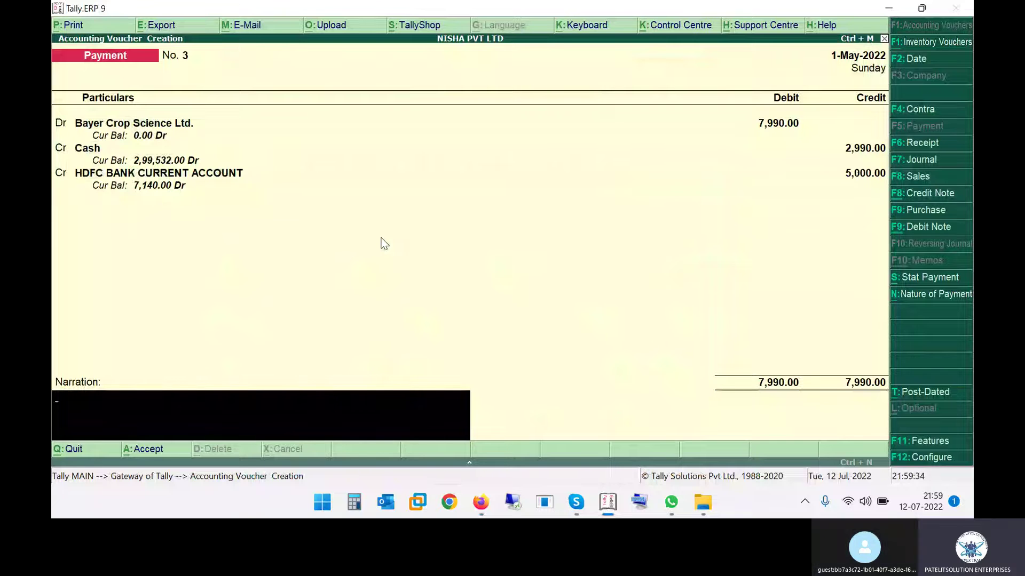
{"action": "key", "text": "Return"}
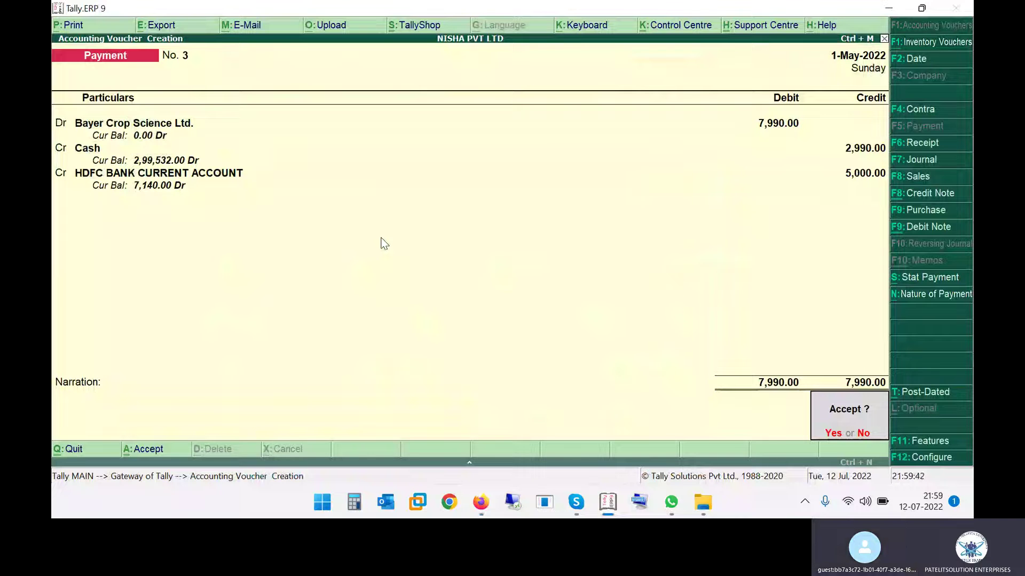
{"action": "key", "text": "Return"}
Step: Review the remaining supplier payments in the practice notes, then return to the blank payment voucher in Tally.ERP 9
{"action": "key", "text": "alt+Tab"}
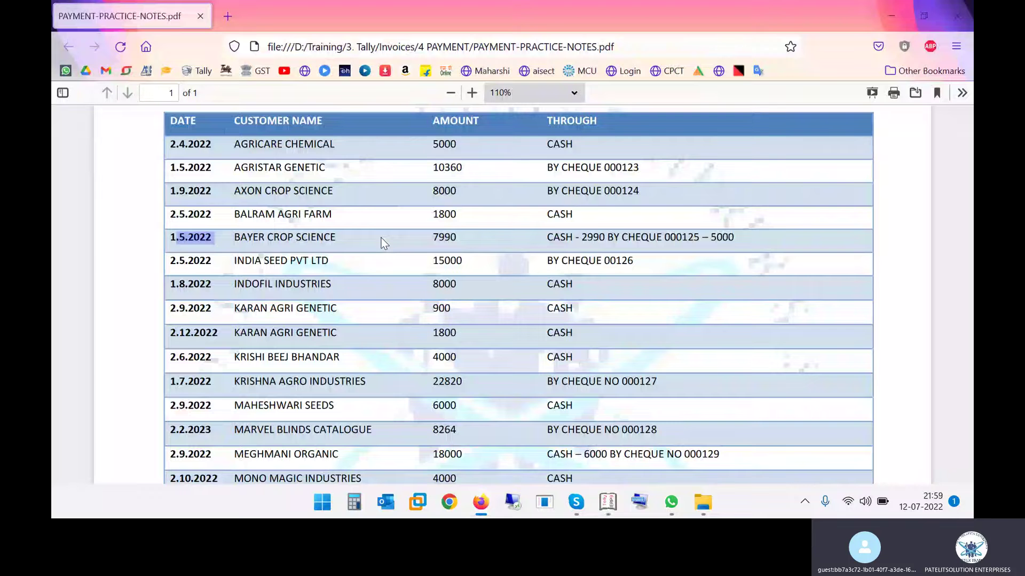
{"action": "scroll", "coordinate": [517, 287], "scroll_direction": "down", "scroll_amount": 5}
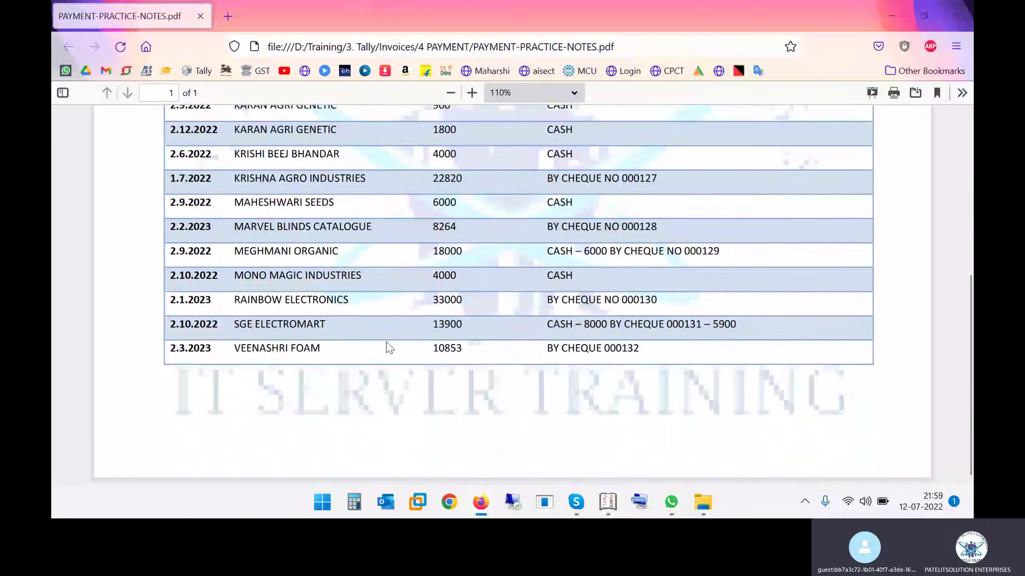
{"action": "scroll", "coordinate": [292, 298], "scroll_direction": "up", "scroll_amount": 3}
{"action": "left_click_drag", "start_coordinate": [289, 218], "coordinate": [288, 372]}
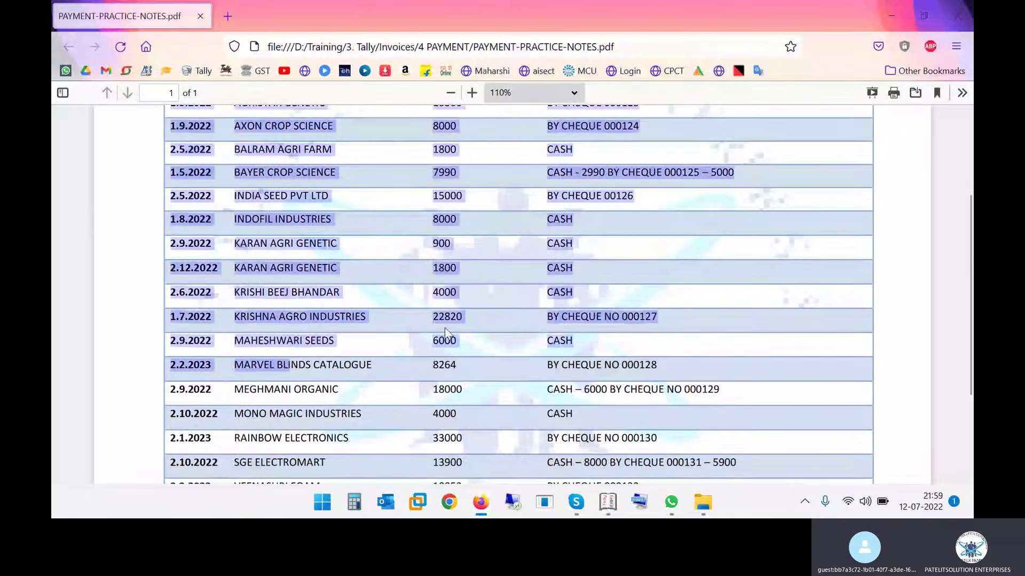
{"action": "left_click", "coordinate": [411, 286]}
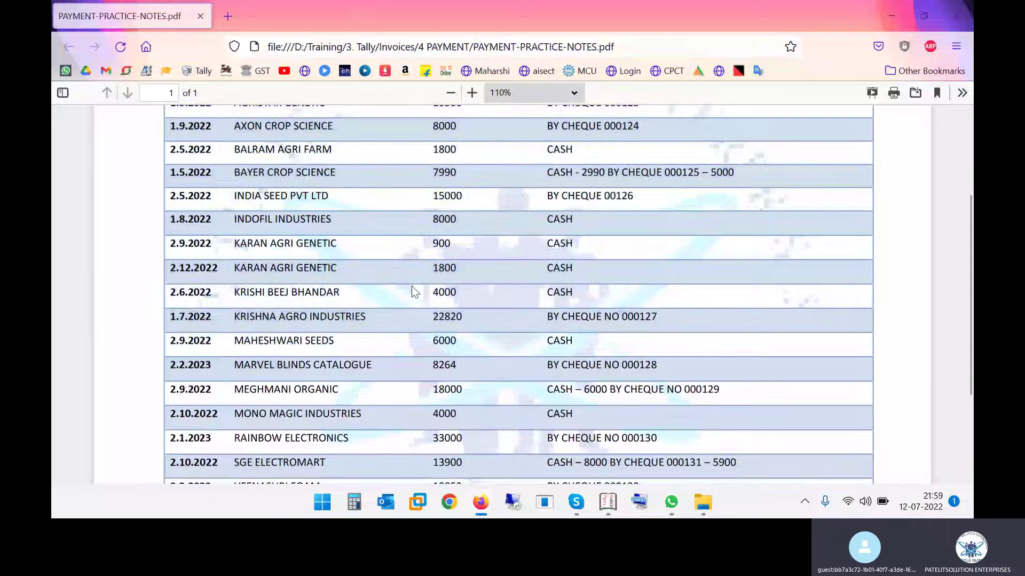
{"action": "key", "text": "alt+Tab"}
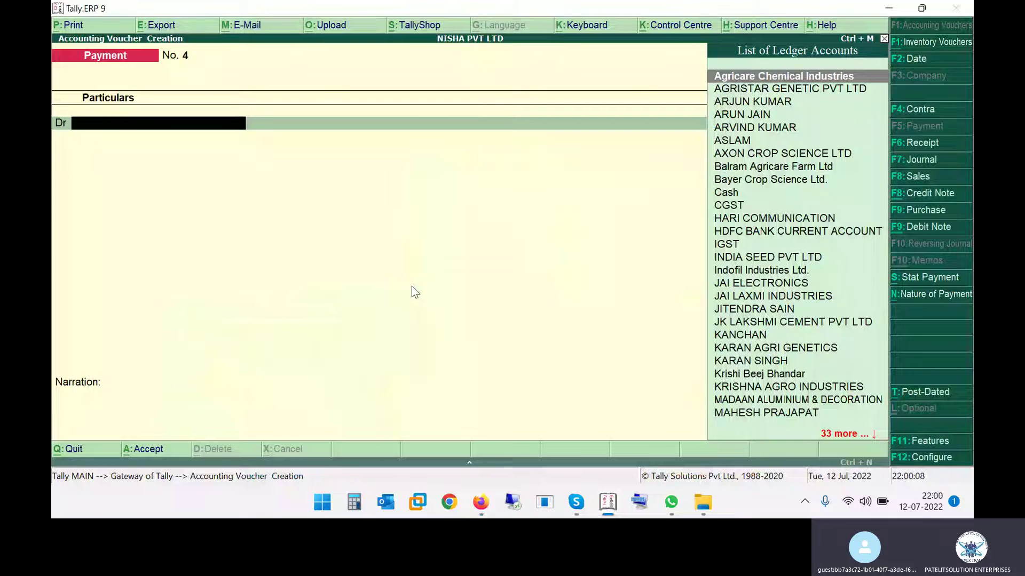
Step: Leave the blank payment voucher and open the Receipts and Payments report for NISHA PVT LTD
{"action": "key", "text": "Escape"}
{"action": "key", "text": "Escape"}
{"action": "key", "text": "n"}
{"action": "key", "text": "d"}
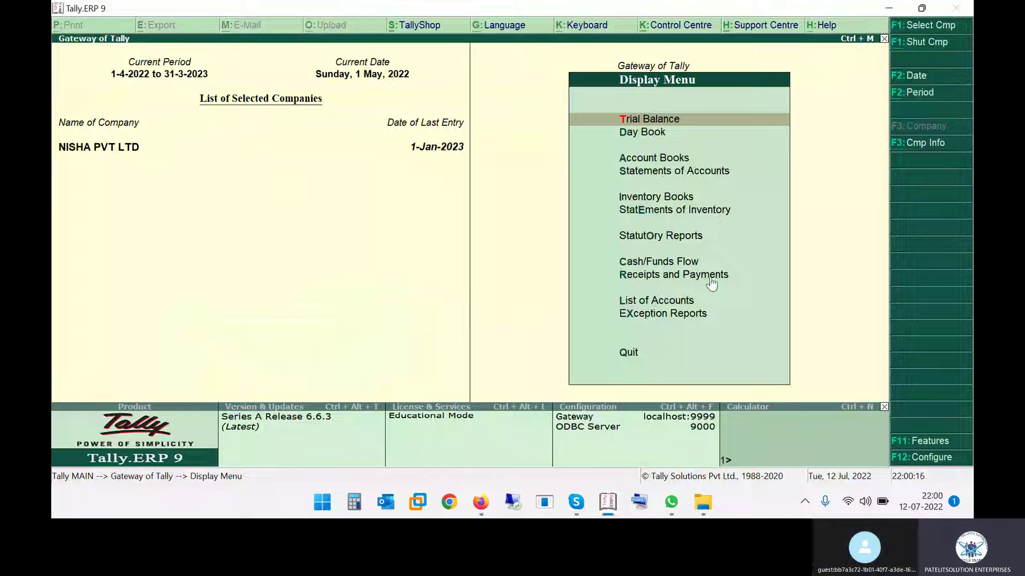
{"action": "left_click", "coordinate": [638, 275]}
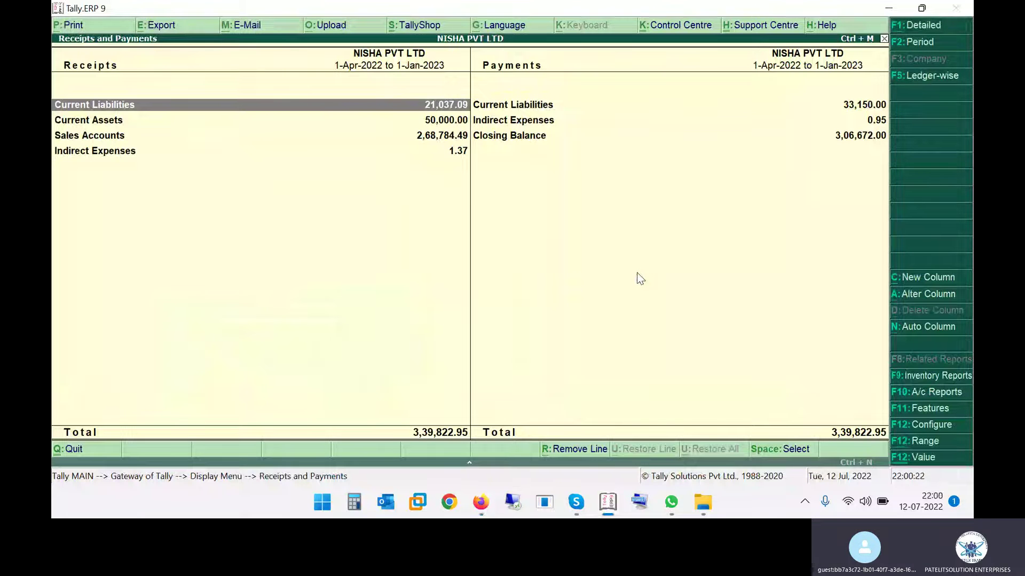
Step: Show the report in detail and drill down to the supplier-wise payments under Sundry Creditors
{"action": "key", "text": "alt+F1"}
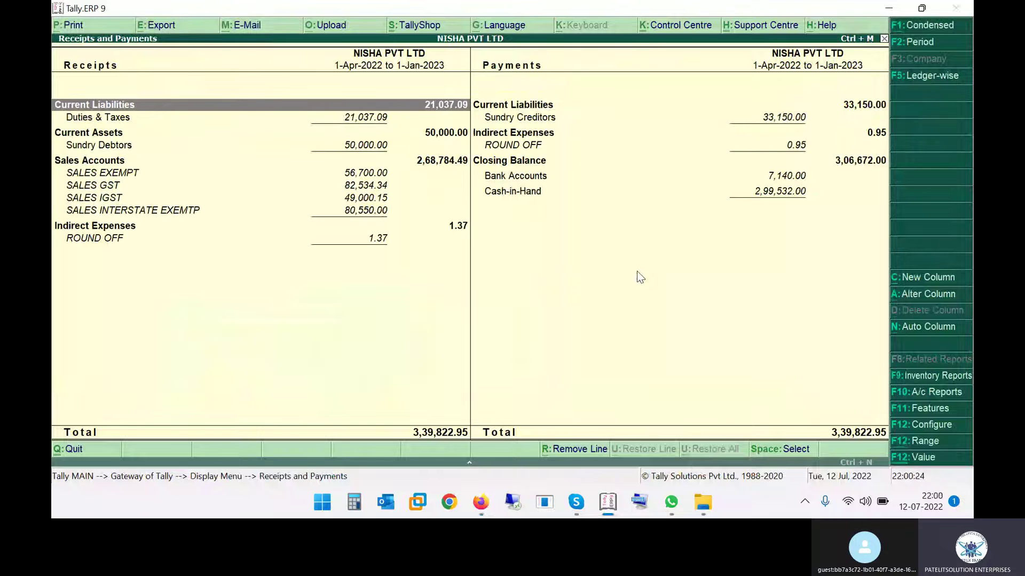
{"action": "left_click", "coordinate": [563, 120]}
{"action": "left_click", "coordinate": [562, 120]}
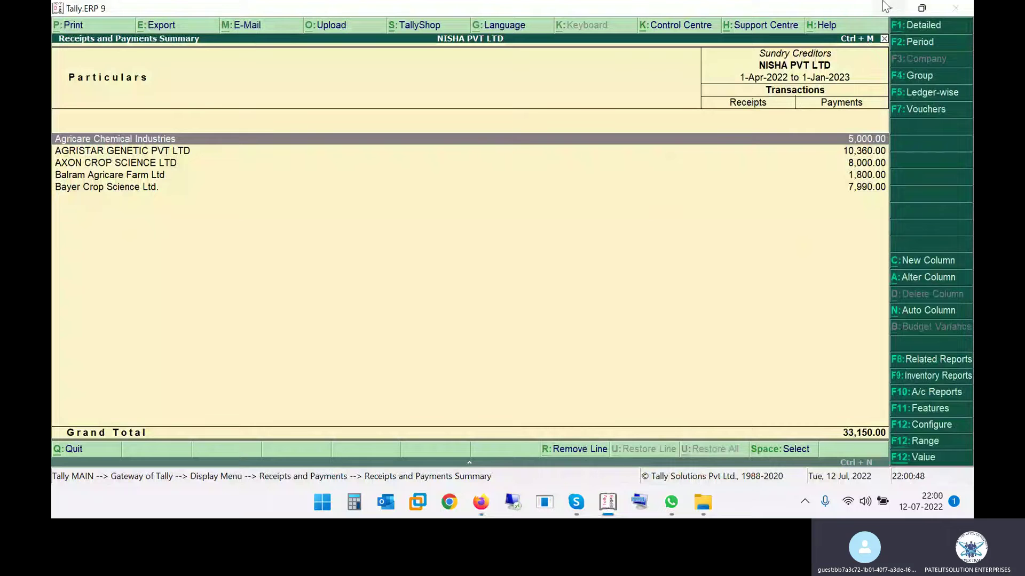
Step: Switch from Tally.ERP 9 to the ongoing Skype meeting window
{"action": "key", "text": "alt+Tab"}
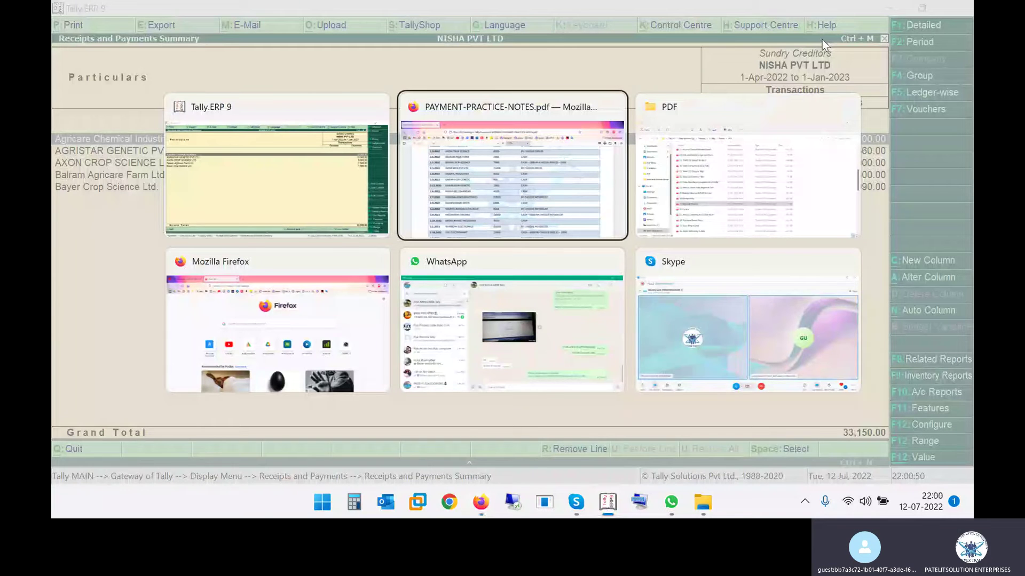
{"action": "key", "text": "Tab"}
{"action": "key", "text": "Tab"}
{"action": "key", "text": "Tab"}
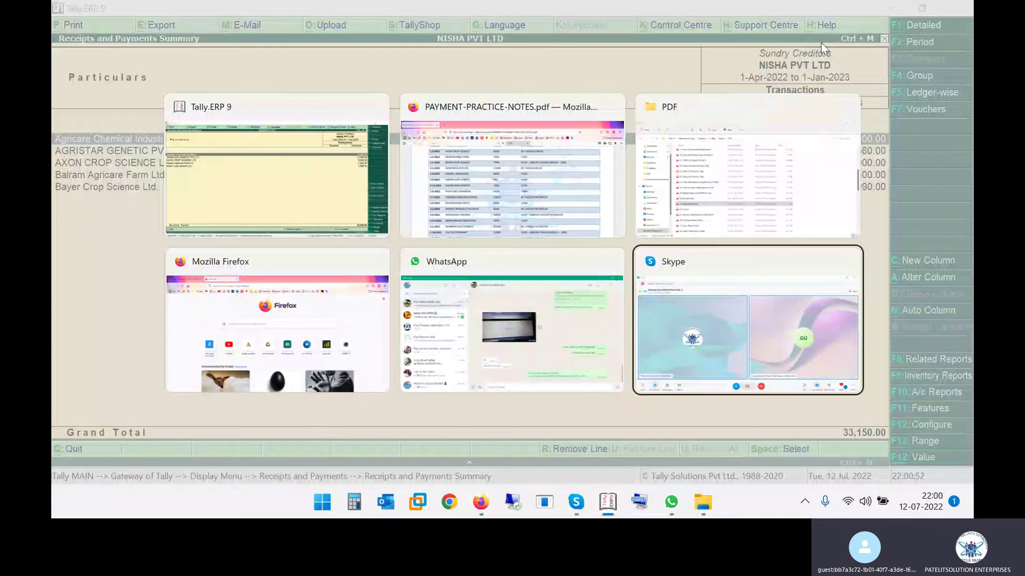
{"action": "key", "text": "Tab"}
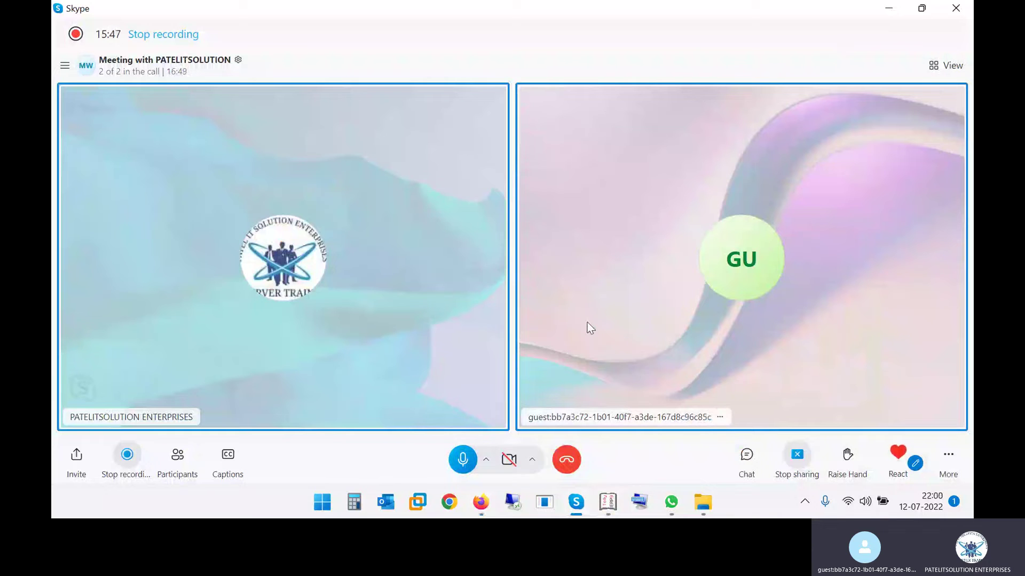